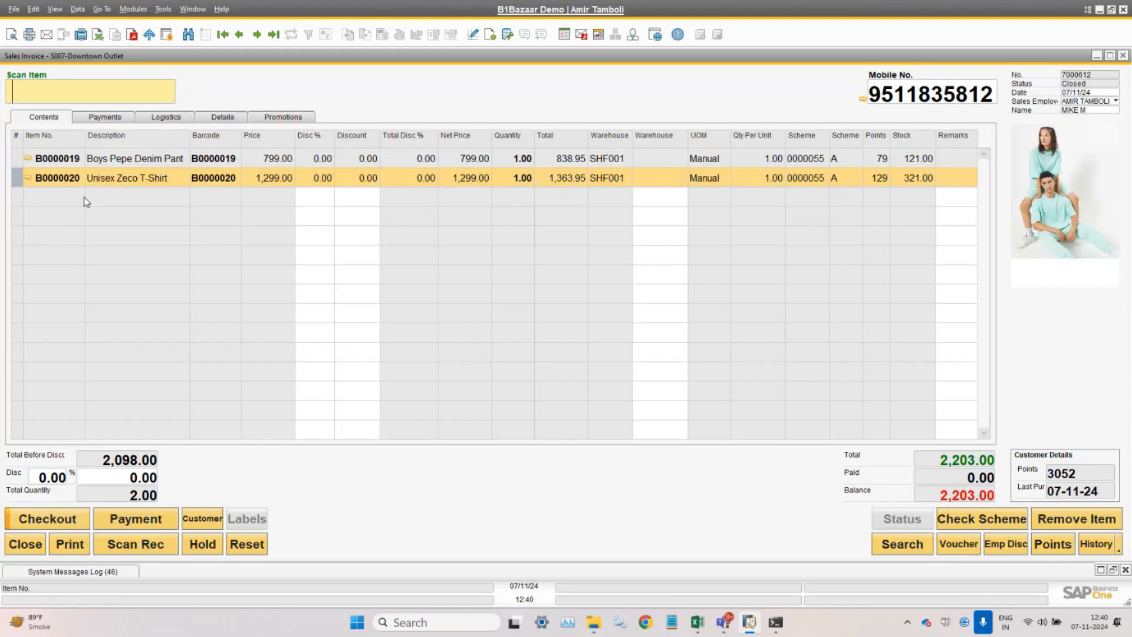
- Put the 2,203.00 invoice with Boys Pepe Denim Pant and Unisex Zeco T-Shirt on hold
{"action": "left_click", "coordinate": [195, 545]}
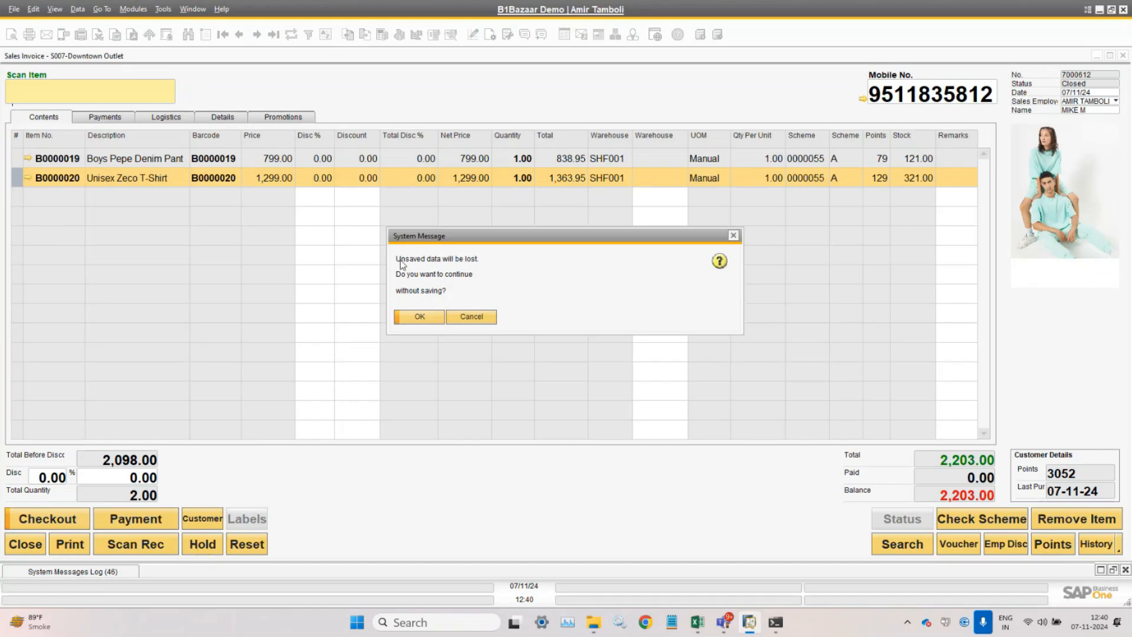
- Confirm the hold, then reload the held Sales draft from Point Of Sales Drafts into the invoice
{"action": "left_click", "coordinate": [426, 322]}
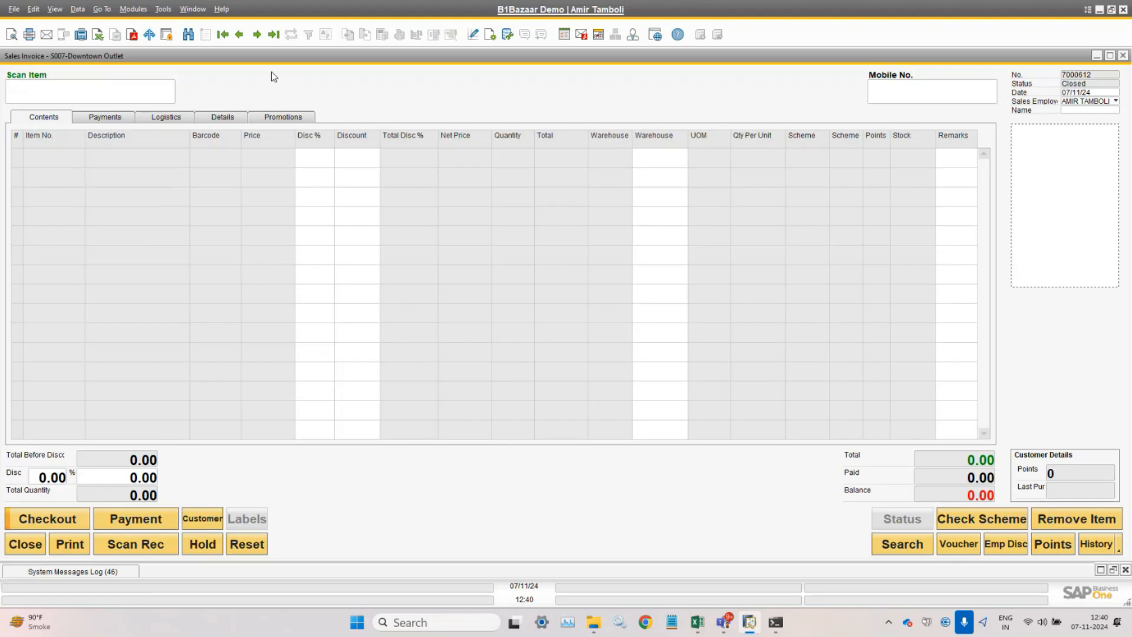
{"action": "left_click", "coordinate": [133, 9]}
{"action": "mouse_move", "coordinate": [171, 77]}
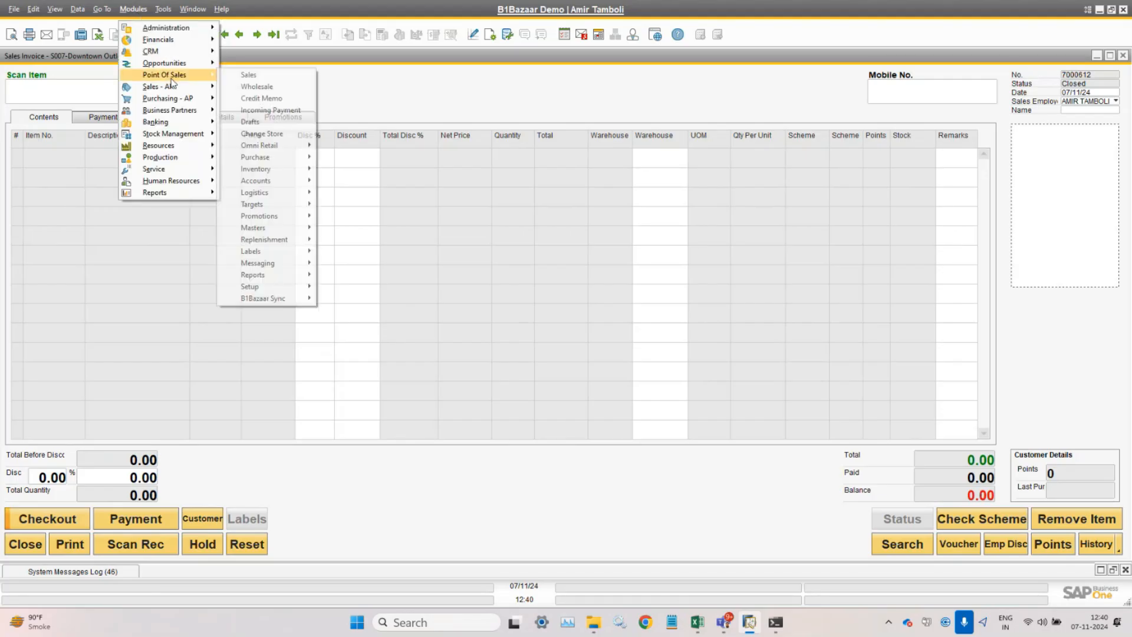
{"action": "left_click", "coordinate": [288, 122]}
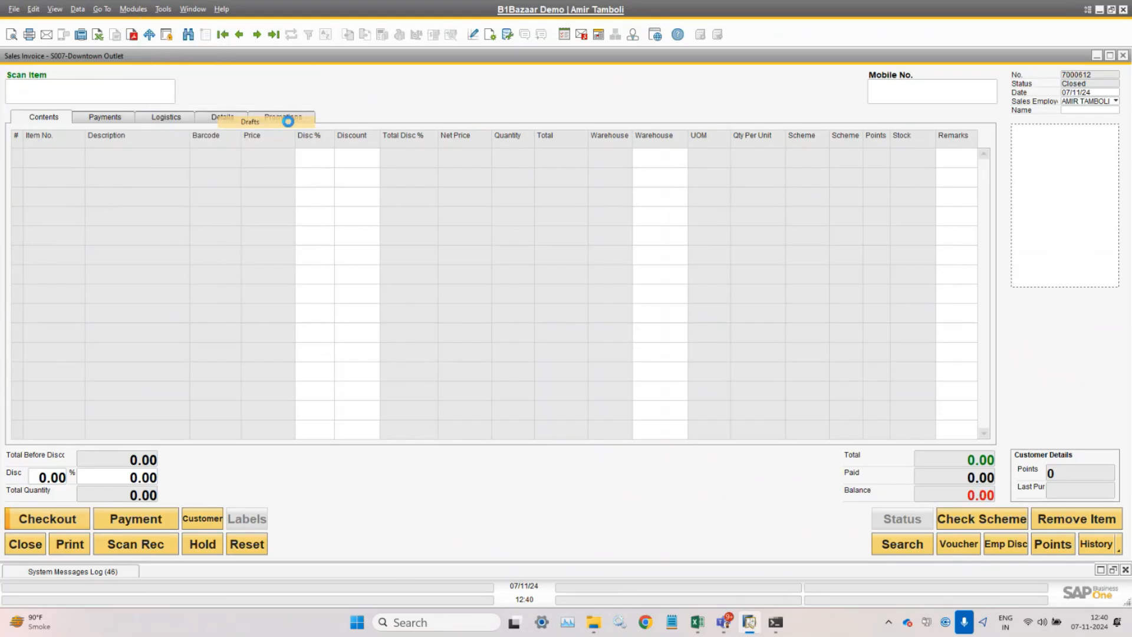
{"action": "left_click", "coordinate": [189, 213]}
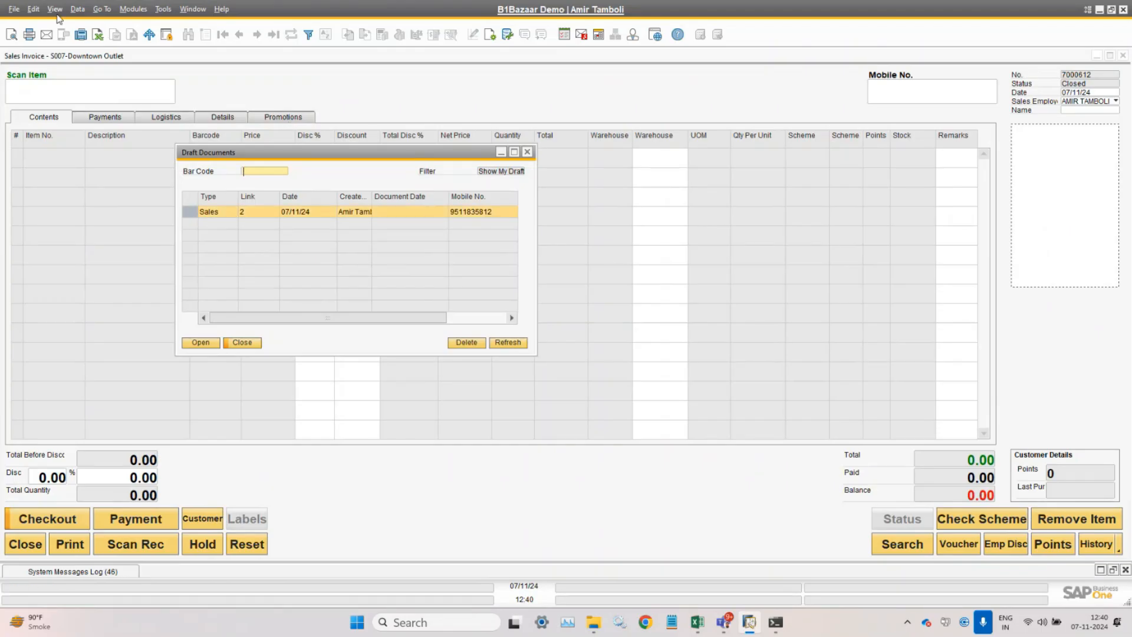
{"action": "left_click", "coordinate": [55, 9]}
{"action": "left_click", "coordinate": [106, 112]}
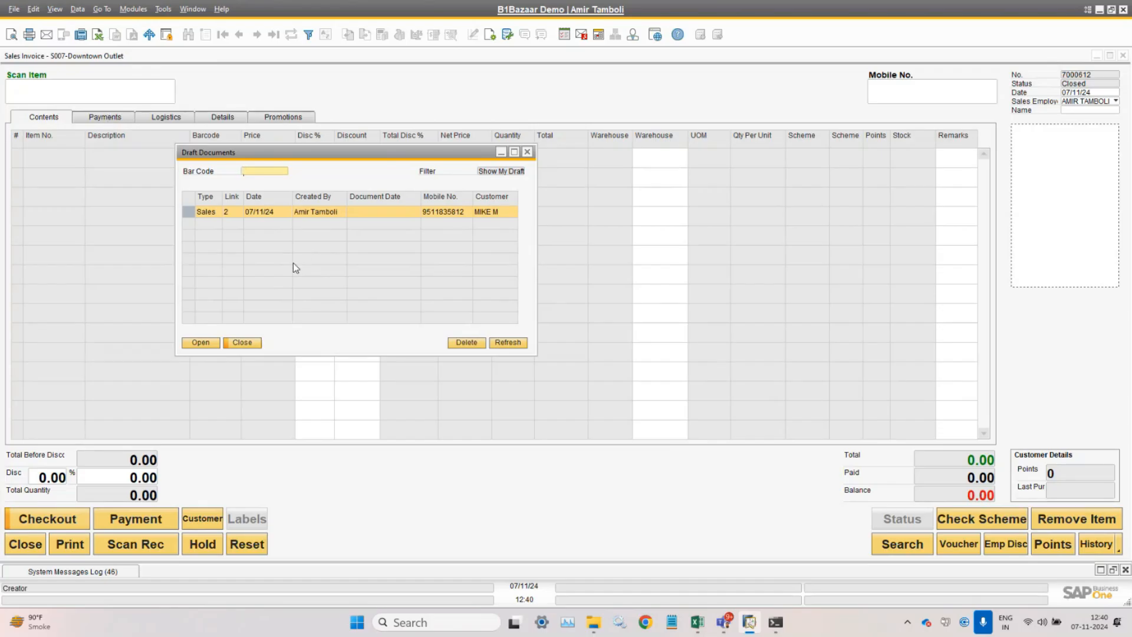
{"action": "left_click", "coordinate": [201, 343]}
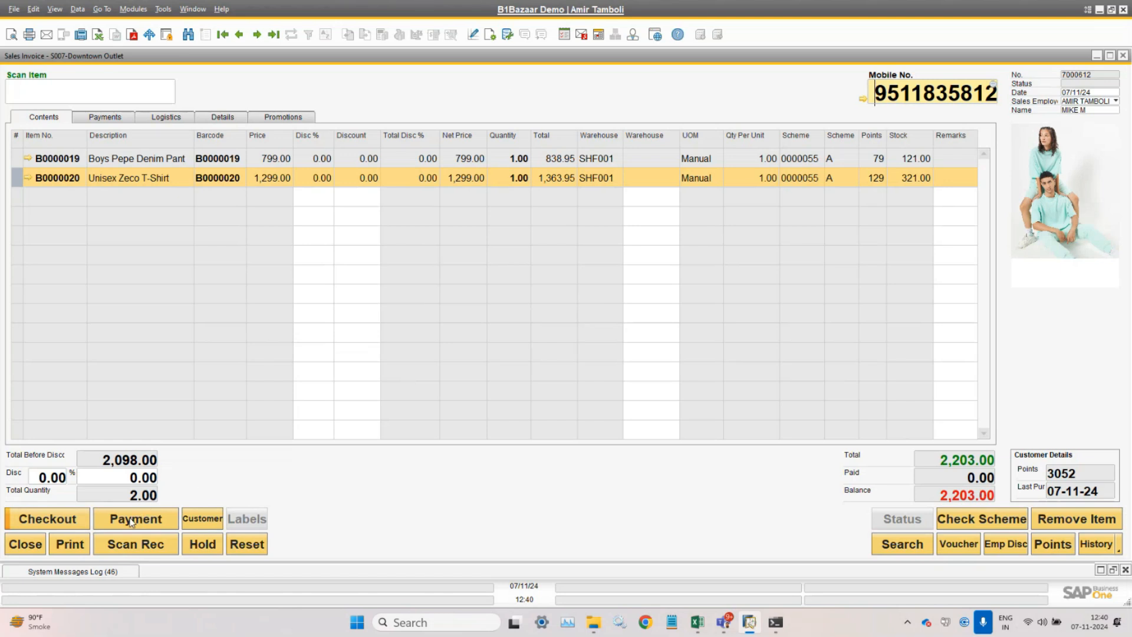
- Check out the 2,203.00 invoice, paying the exact amount in cash
{"action": "left_click", "coordinate": [65, 518]}
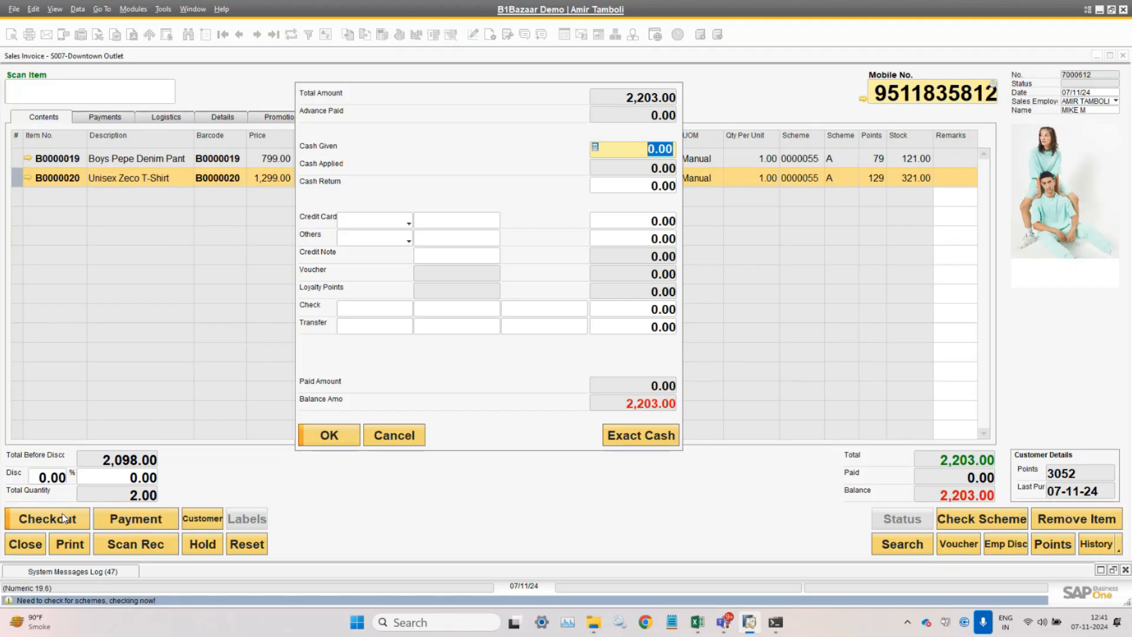
{"action": "left_click", "coordinate": [638, 436]}
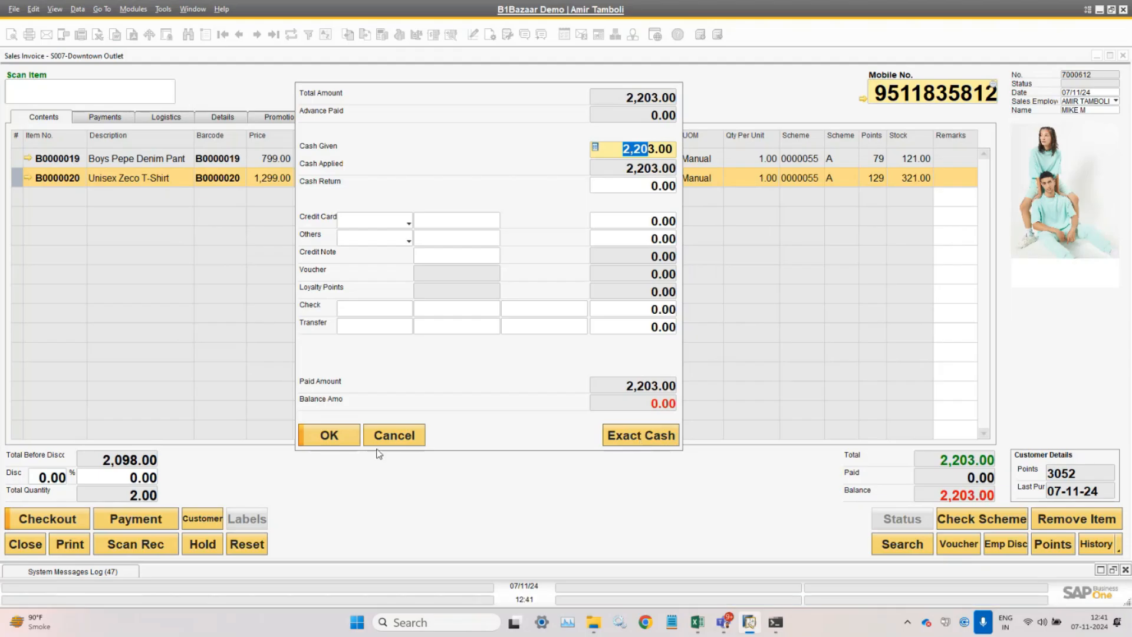
{"action": "left_click", "coordinate": [345, 443]}
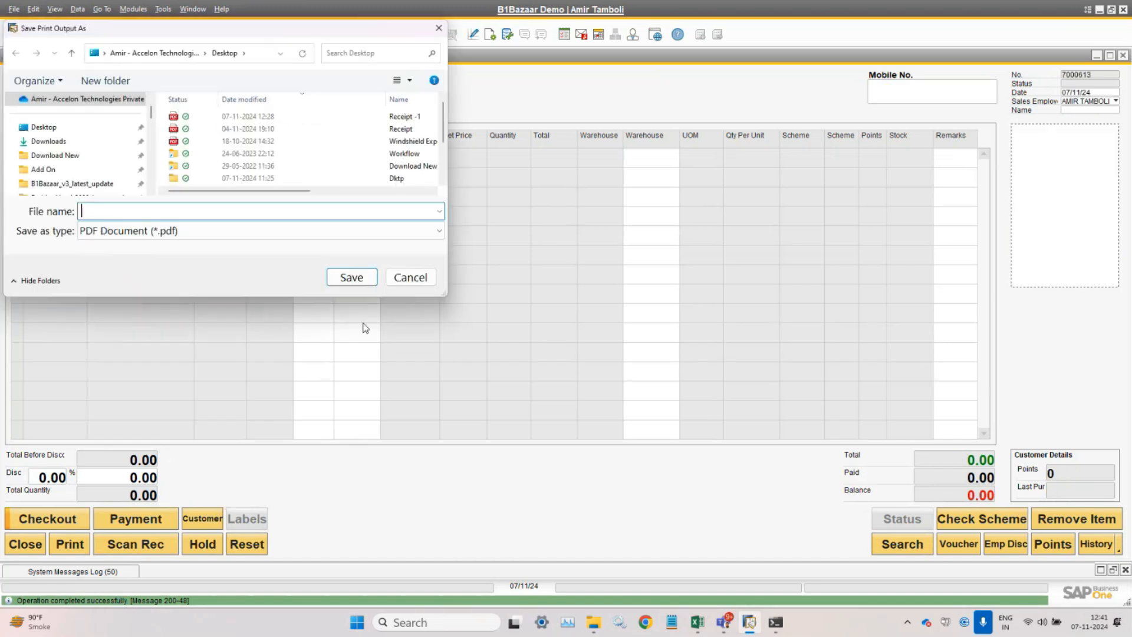
- Save the payment receipt as the PDF 'Receipt -1.pdf'
{"action": "type", "text": "Re"}
{"action": "key", "text": "Down"}
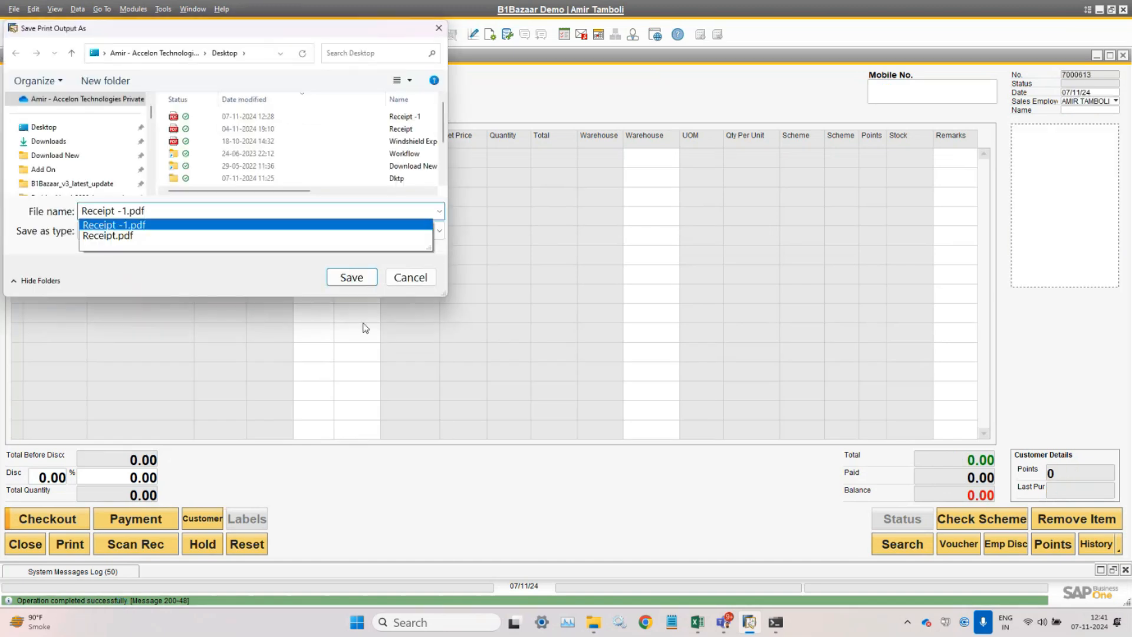
{"action": "key", "text": "Return"}
{"action": "key", "text": "Return"}
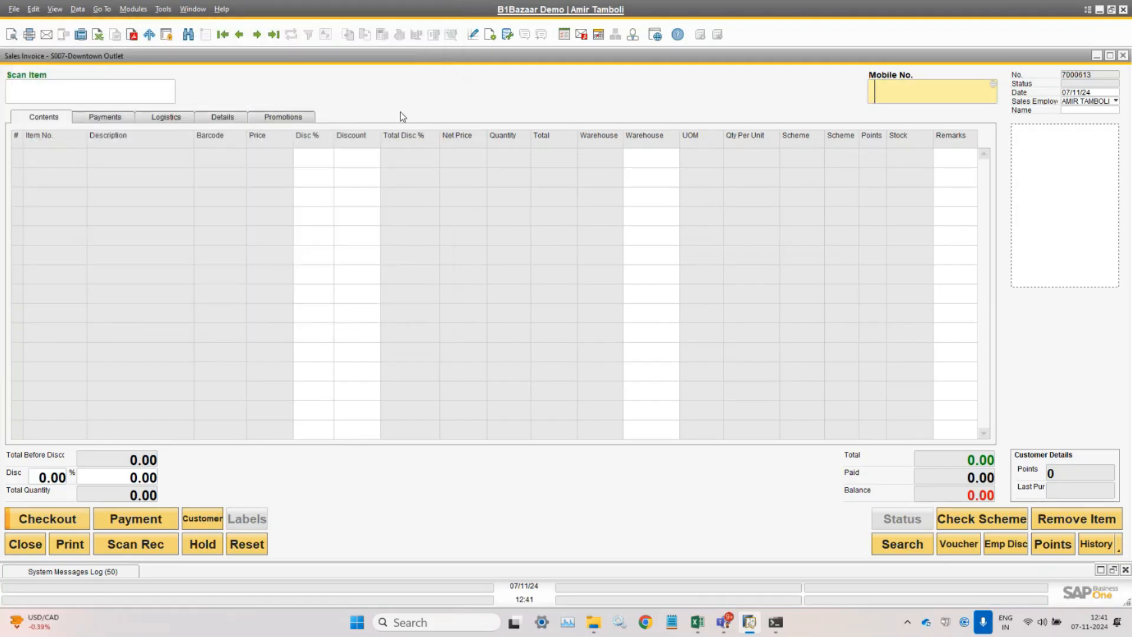
- Go back to closed invoice 7000612, check and collapse the System Messages Log, and maximize the window
{"action": "left_click", "coordinate": [239, 34]}
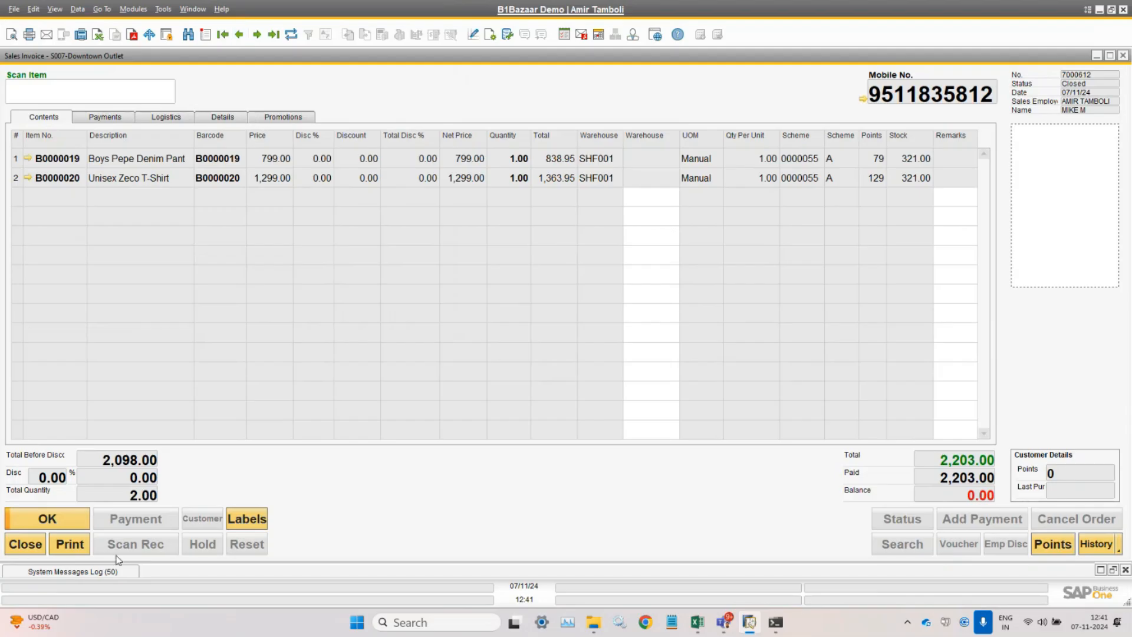
{"action": "left_click", "coordinate": [104, 572]}
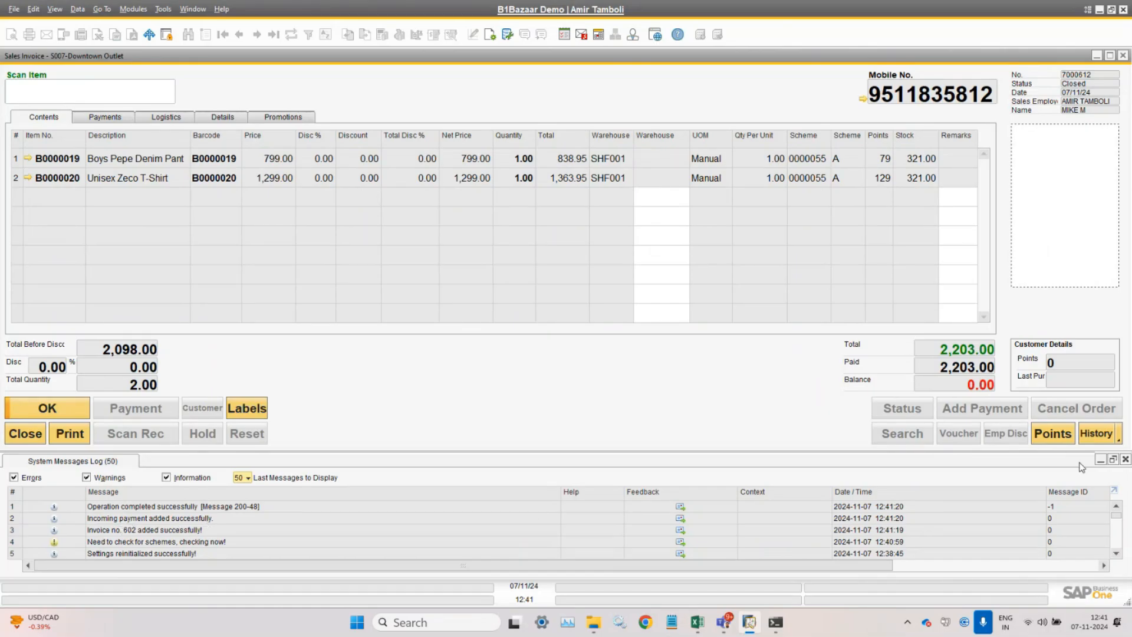
{"action": "left_click", "coordinate": [1101, 459]}
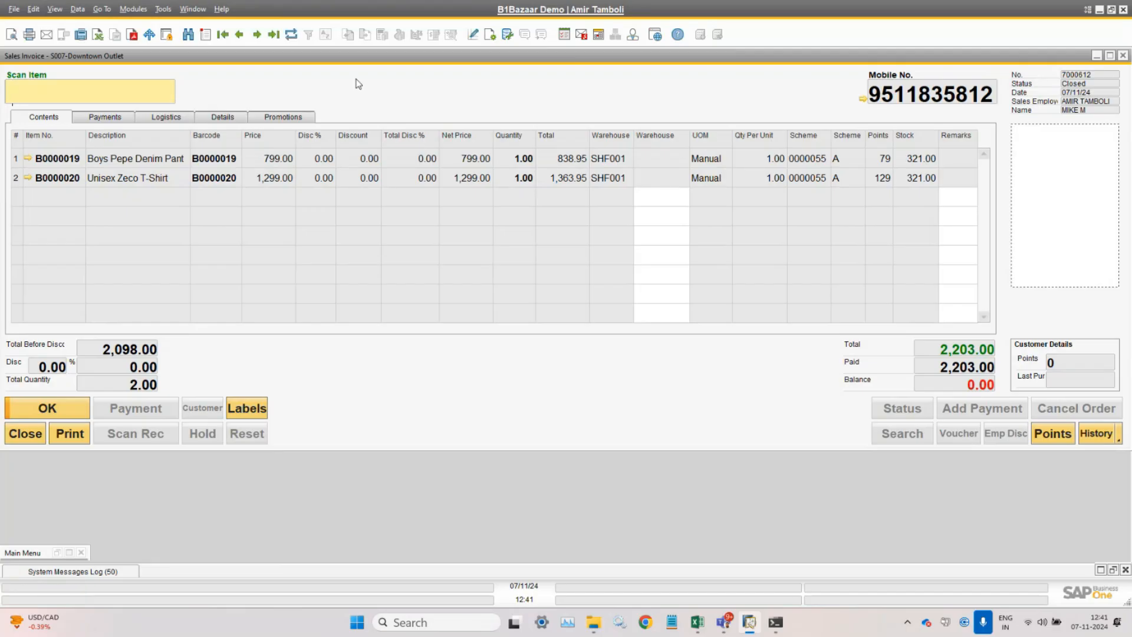
{"action": "double_click", "coordinate": [356, 58]}
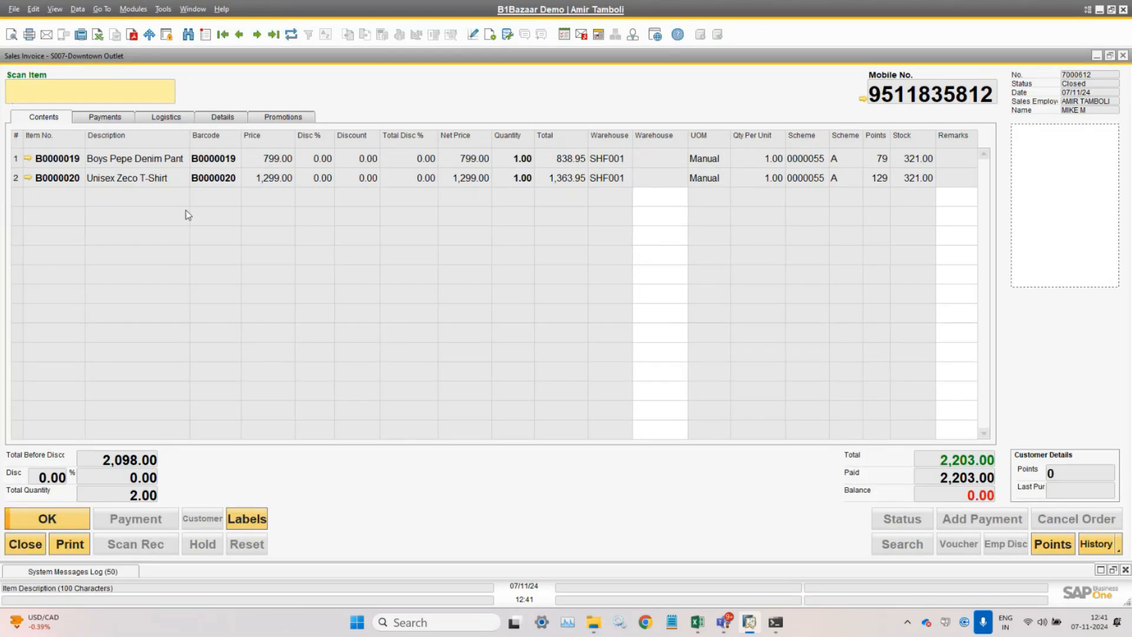
- Review the Payments and Details tabs, then open linked AR Invoice 7000600
{"action": "left_click", "coordinate": [104, 121]}
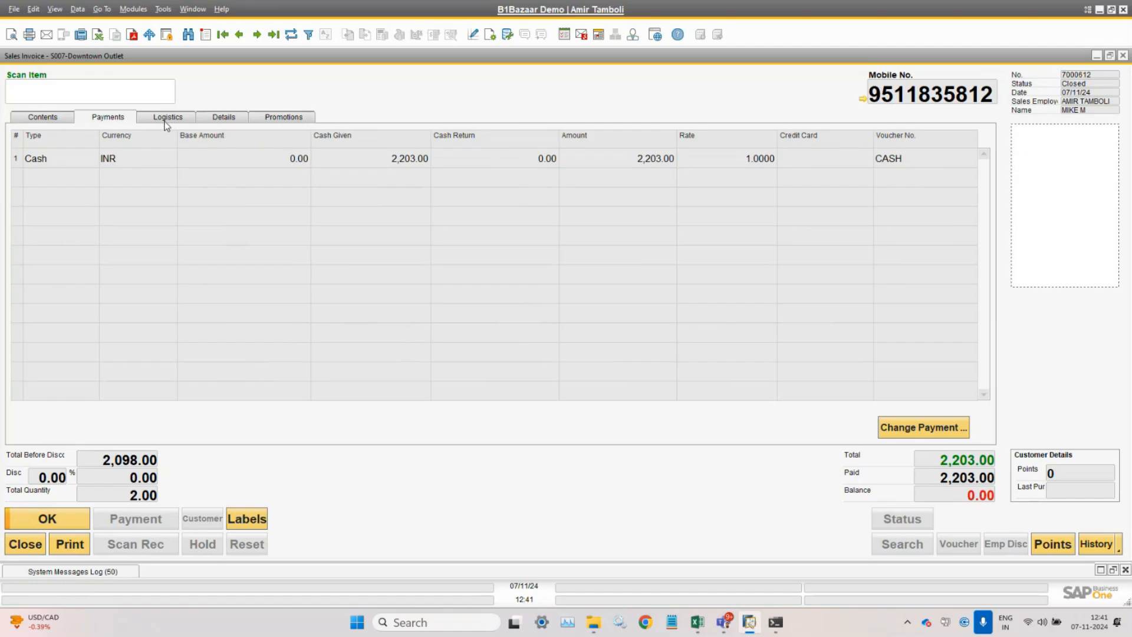
{"action": "left_click", "coordinate": [226, 119]}
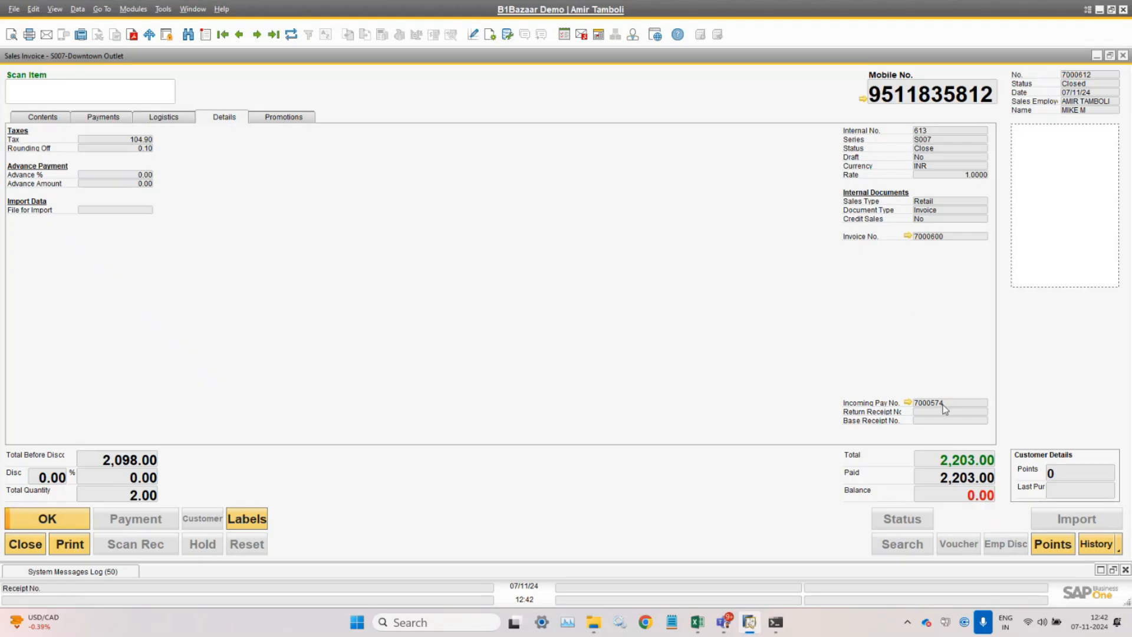
{"action": "left_click", "coordinate": [908, 236]}
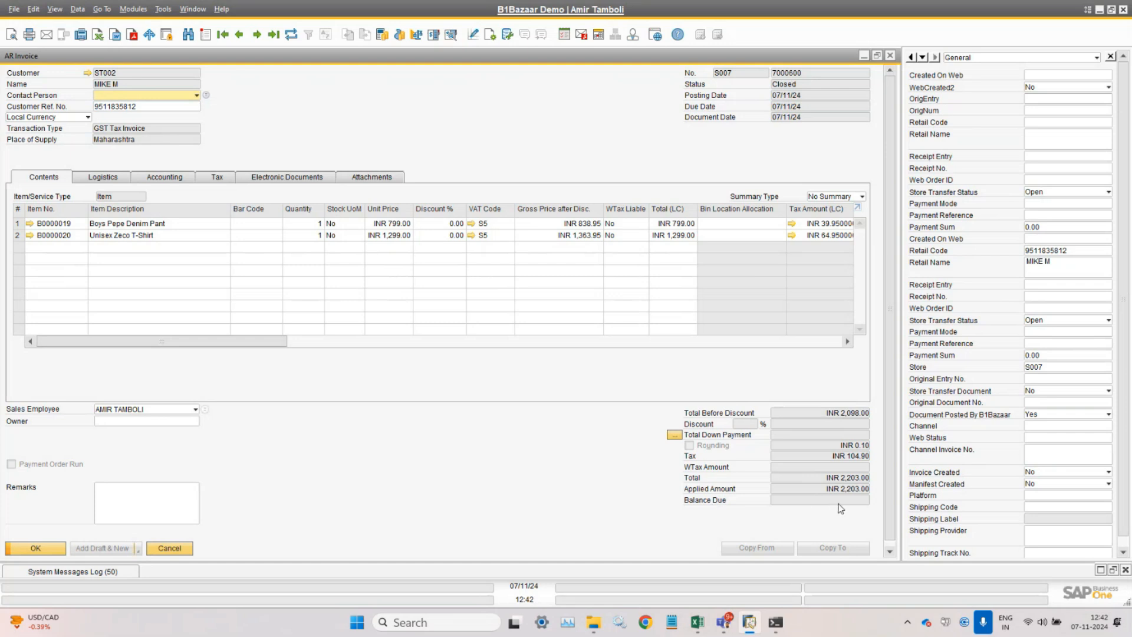
- Open the Relationship Map for AR Invoice 7000600 from its context menu
{"action": "right_click", "coordinate": [510, 130]}
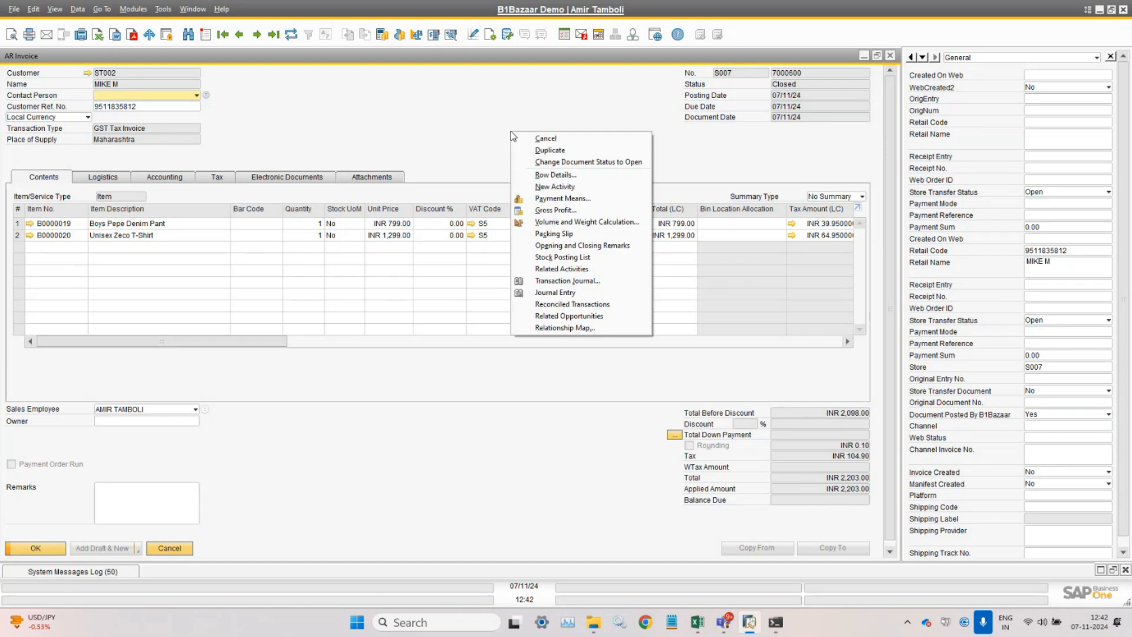
{"action": "left_click", "coordinate": [588, 335]}
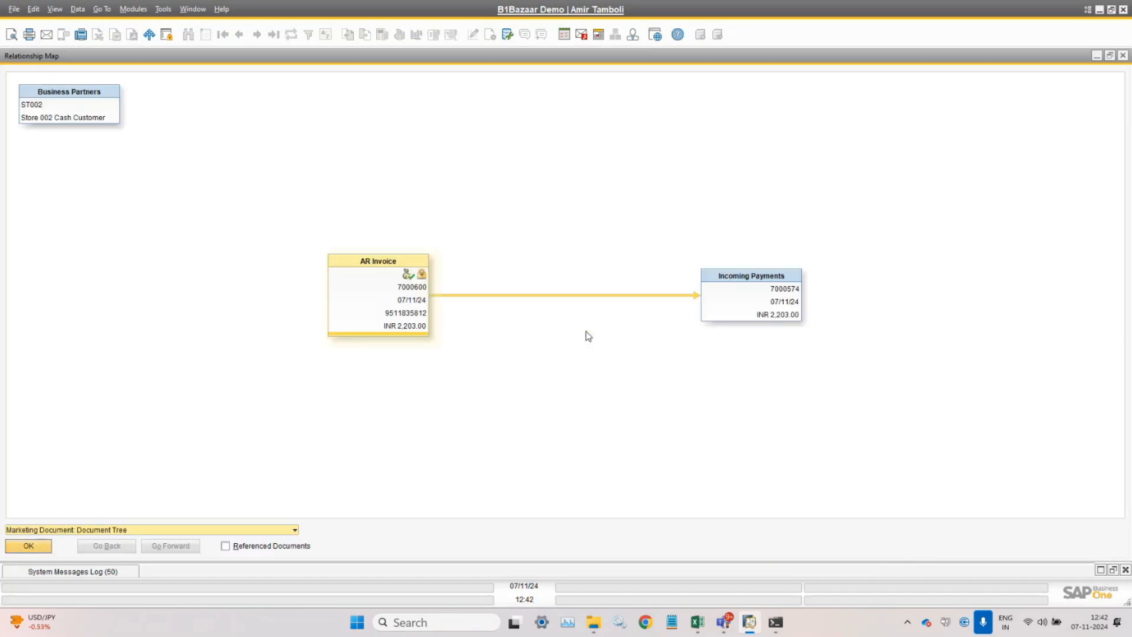
{"action": "left_click", "coordinate": [408, 298]}
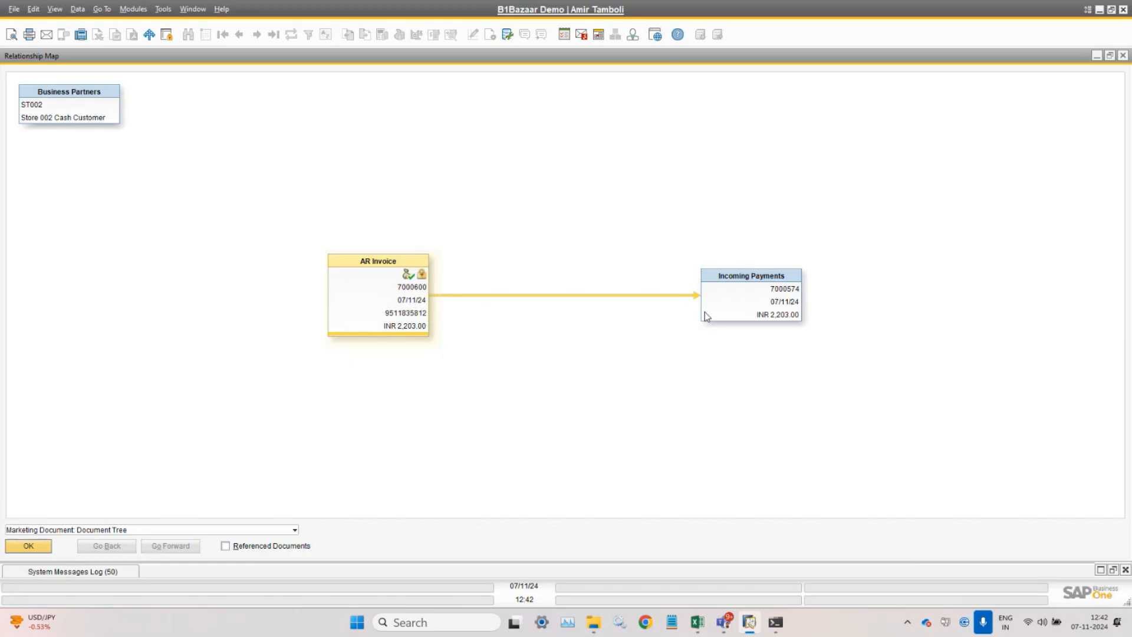
{"action": "double_click", "coordinate": [750, 309]}
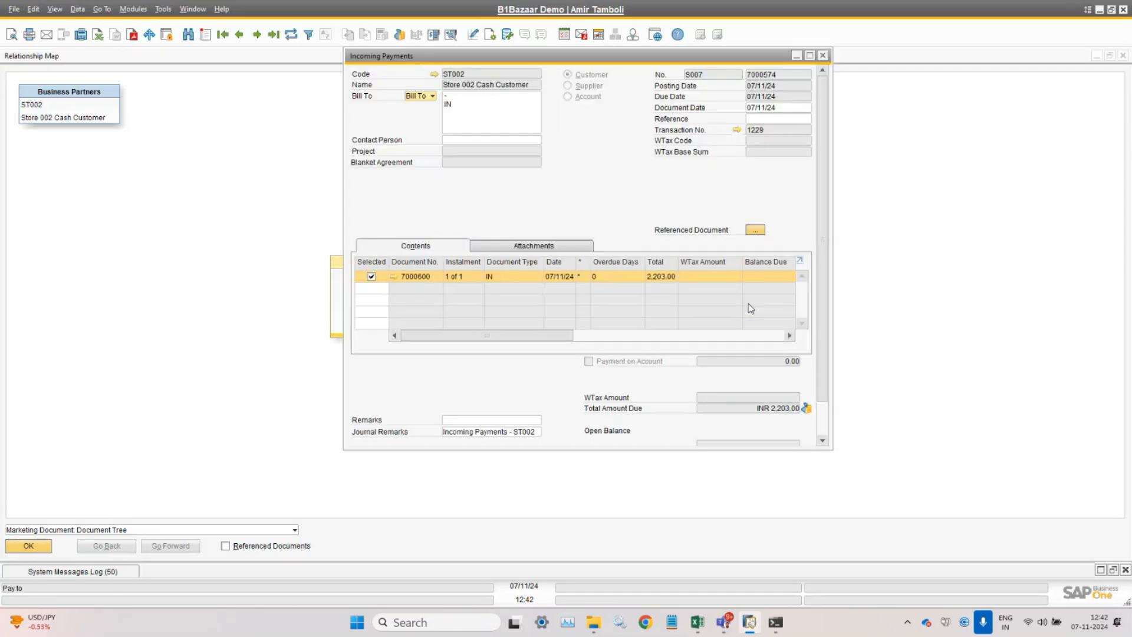
{"action": "double_click", "coordinate": [579, 56]}
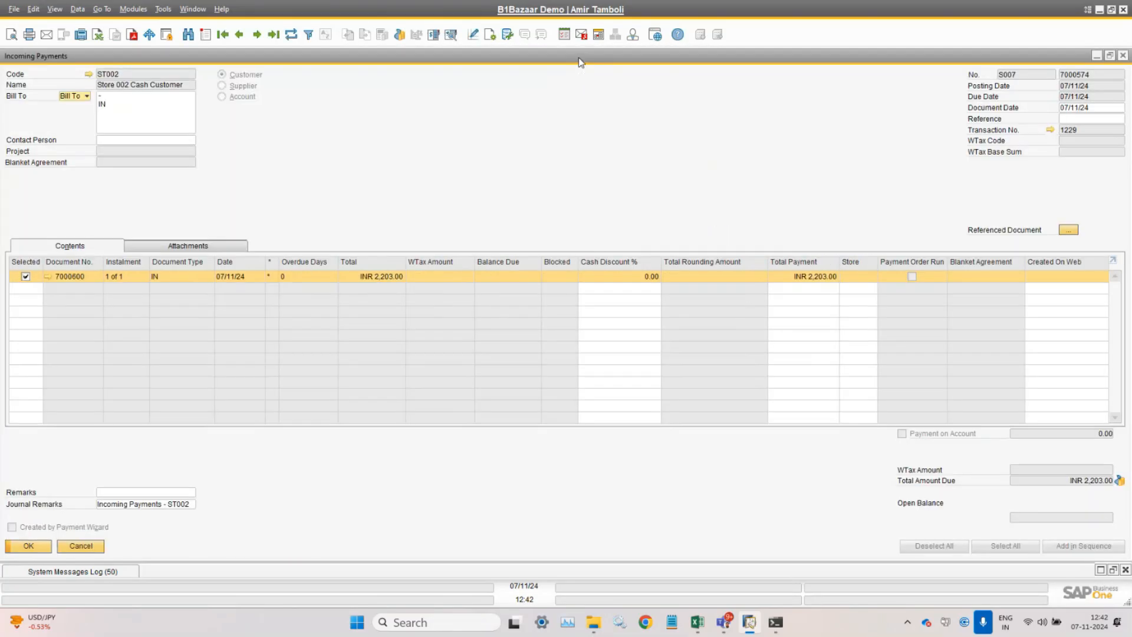
{"action": "left_click", "coordinate": [453, 36]}
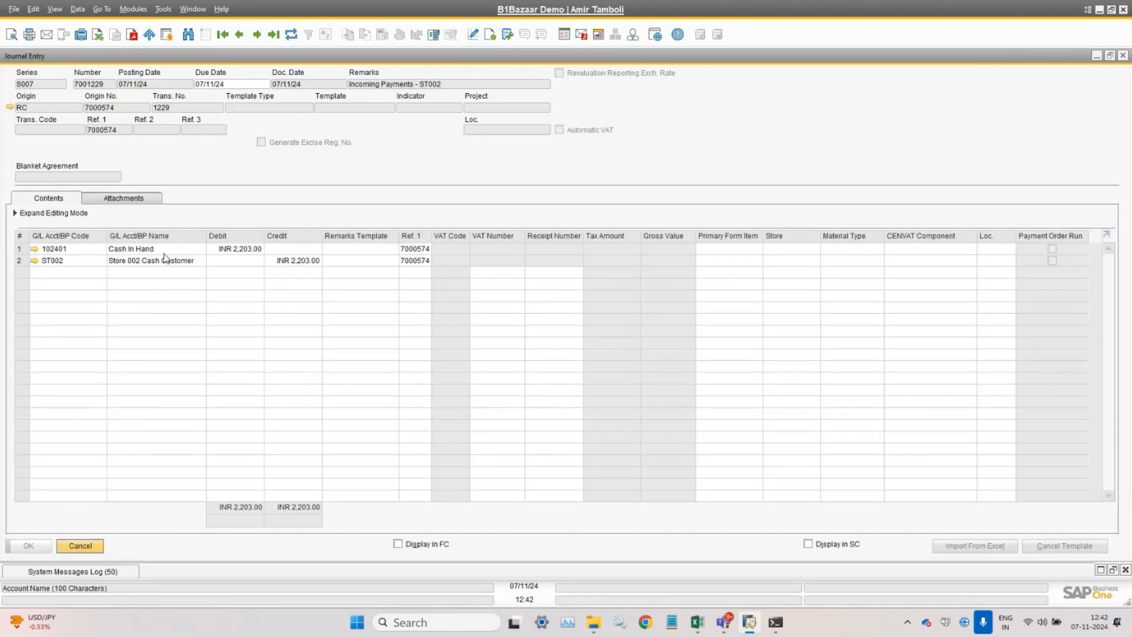
{"action": "left_click", "coordinate": [81, 547]}
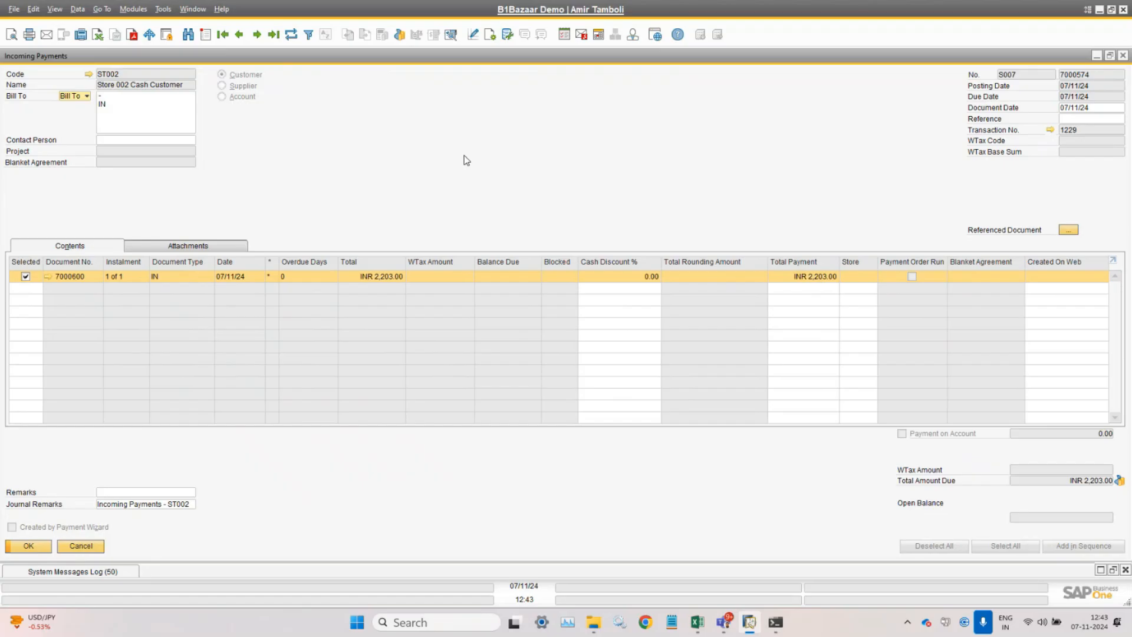
{"action": "left_click", "coordinate": [34, 546]}
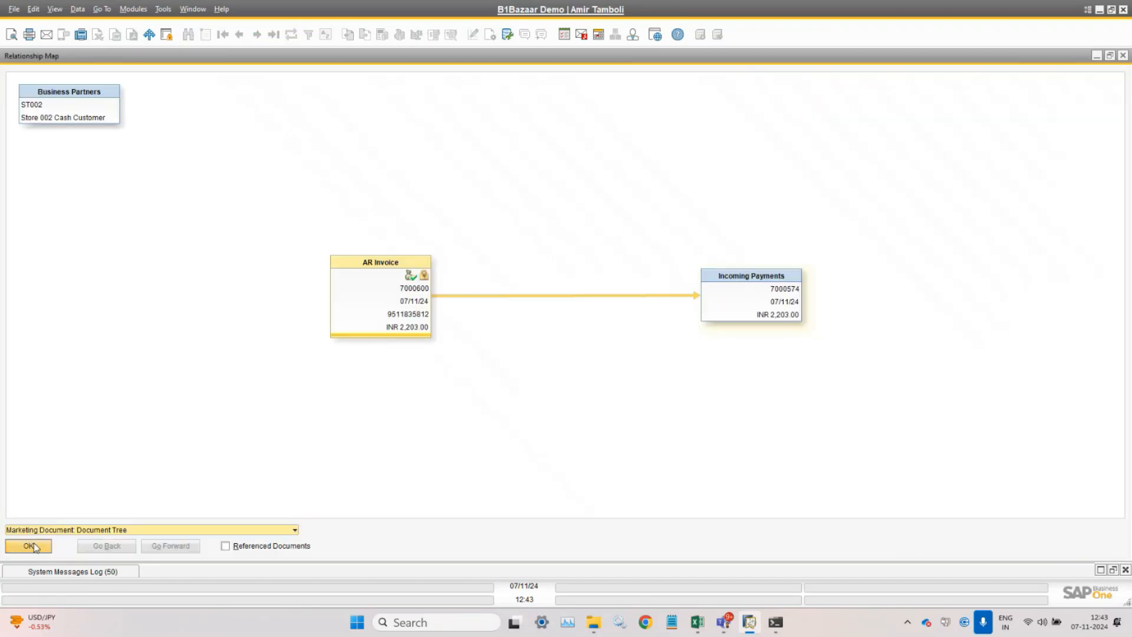
- Close the relationship map and AR invoice to return to POS invoice 7000612's details
{"action": "left_click", "coordinate": [35, 543]}
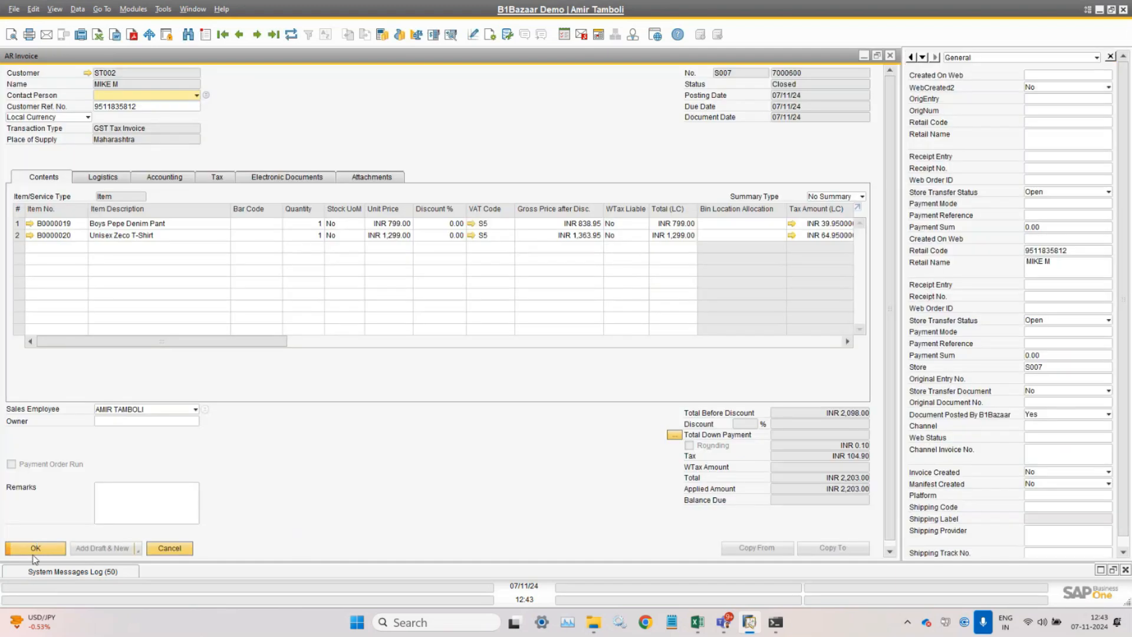
{"action": "left_click", "coordinate": [37, 548]}
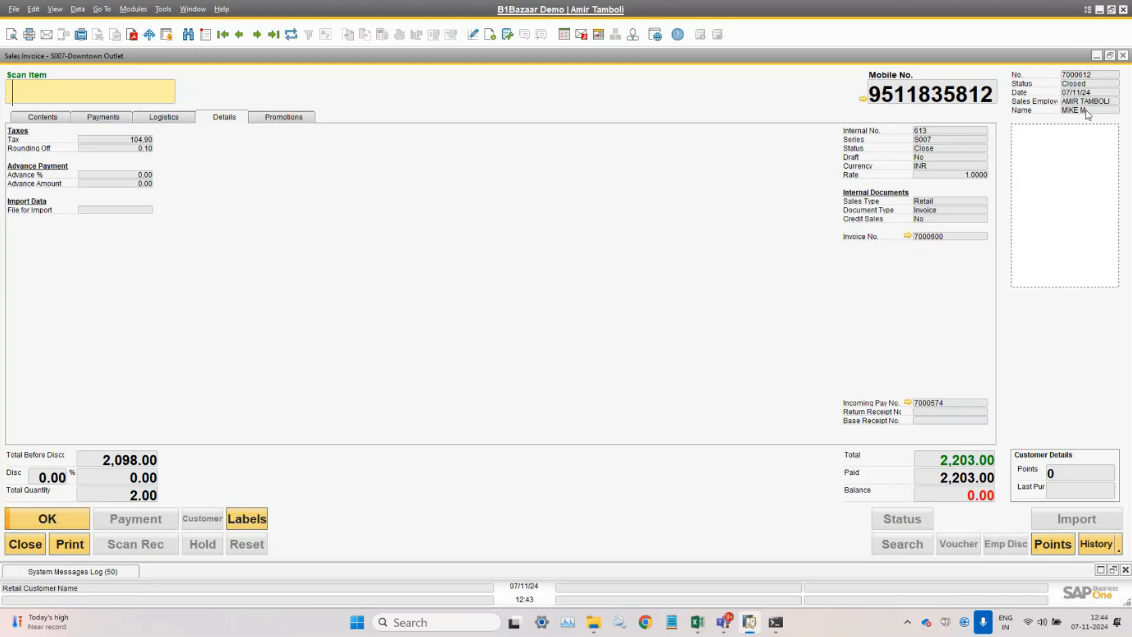
- Use the window menu, then bring up the Point Of Sales Setup Settings dialog
{"action": "left_click", "coordinate": [193, 9]}
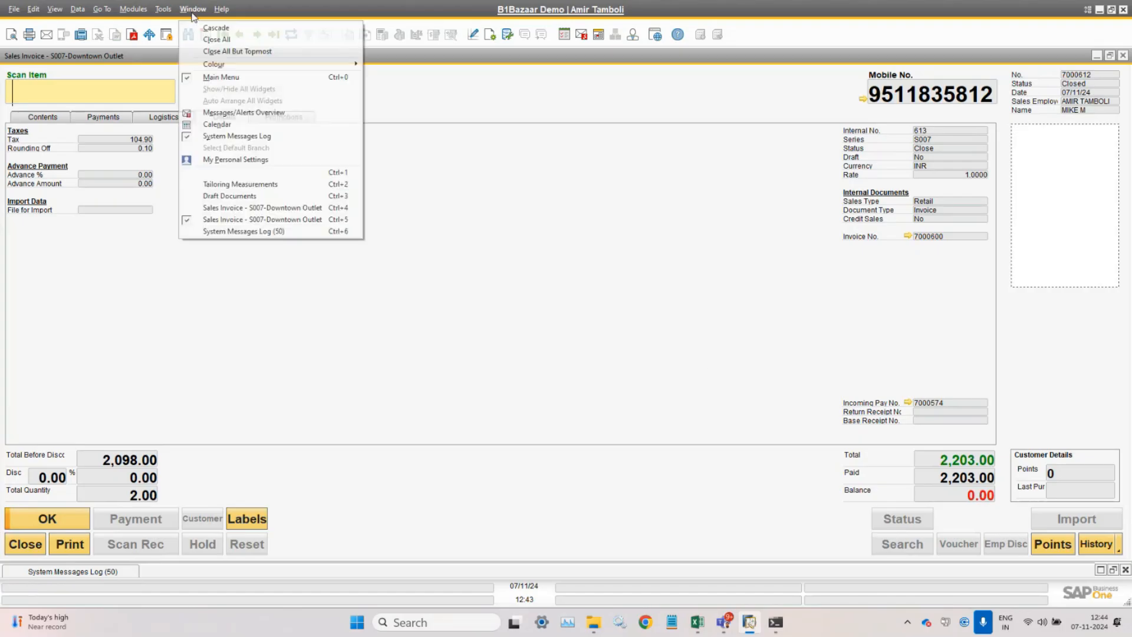
{"action": "left_click", "coordinate": [266, 174]}
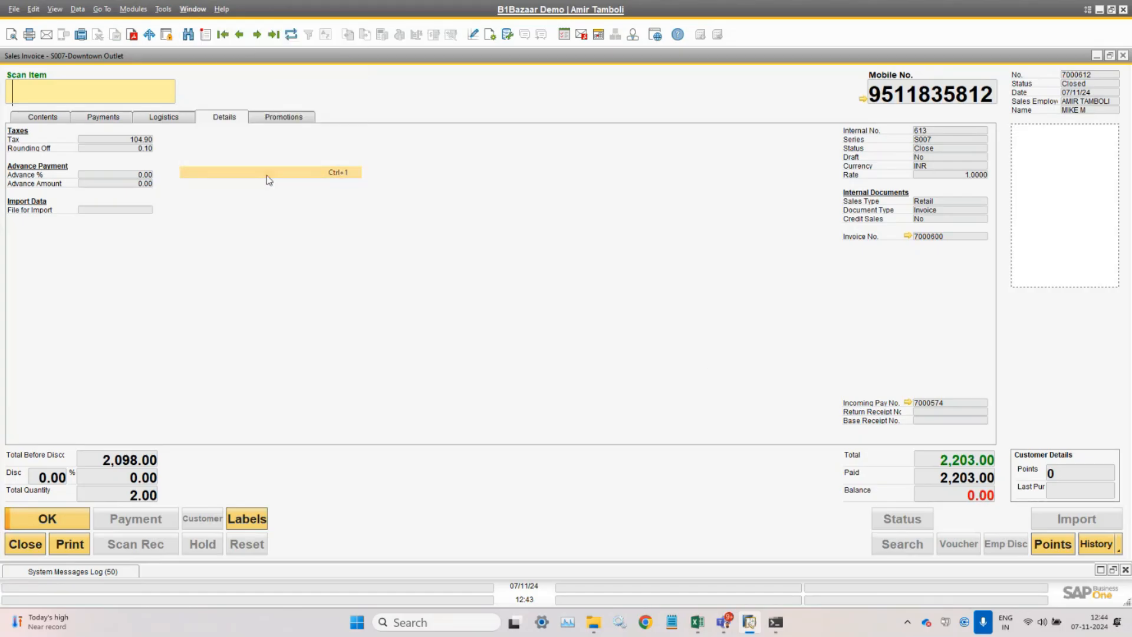
{"action": "left_click", "coordinate": [133, 9]}
{"action": "mouse_move", "coordinate": [168, 75]}
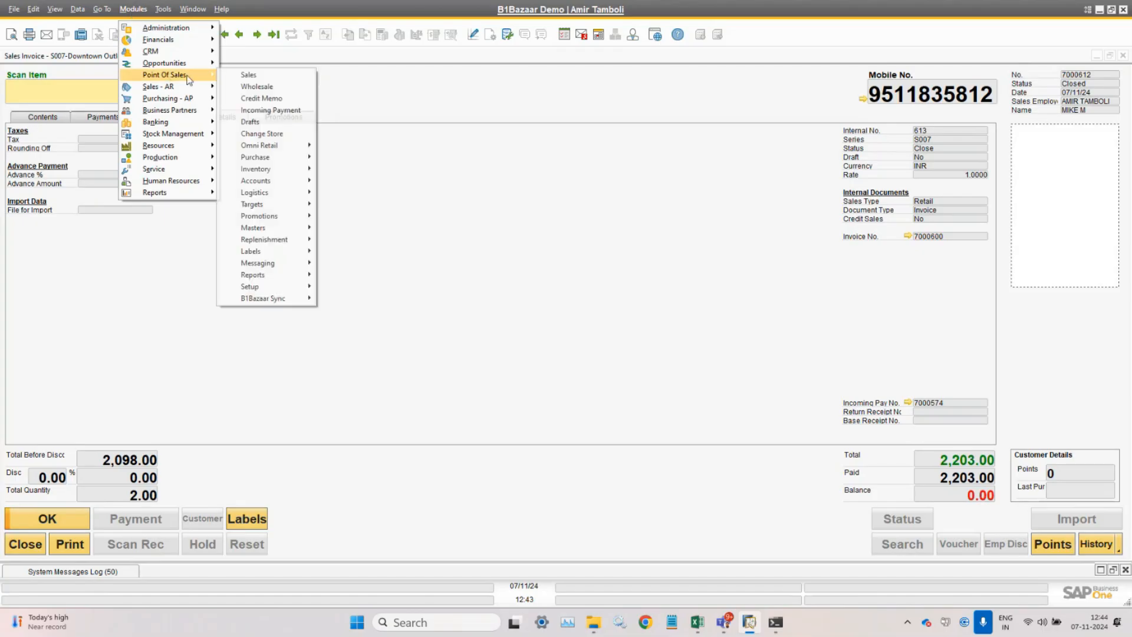
{"action": "mouse_move", "coordinate": [282, 286]}
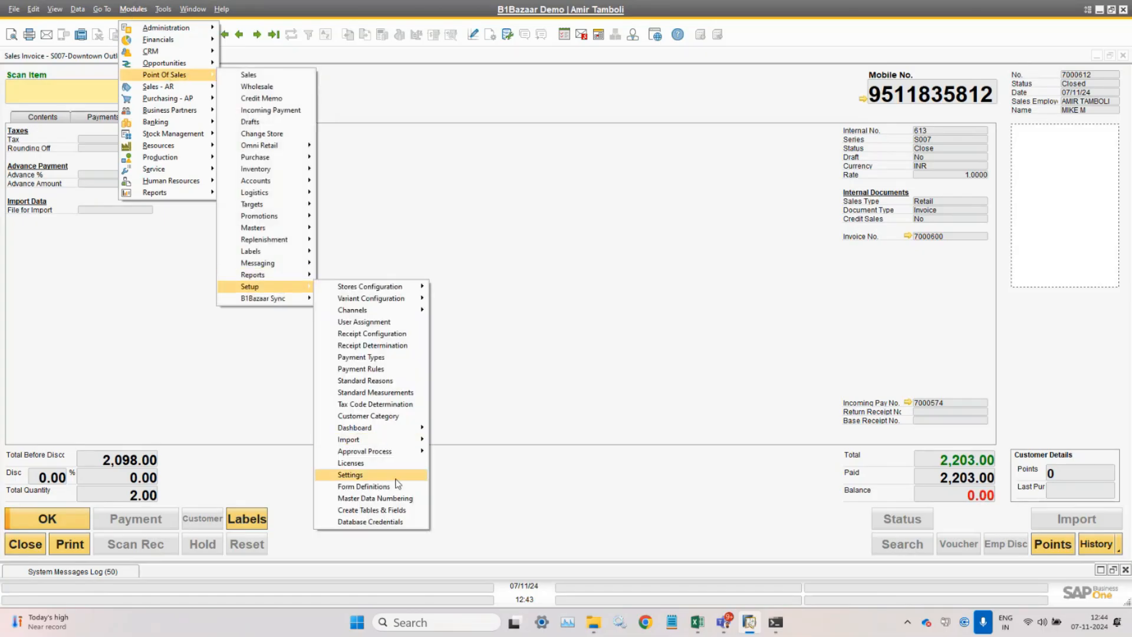
{"action": "left_click", "coordinate": [396, 477]}
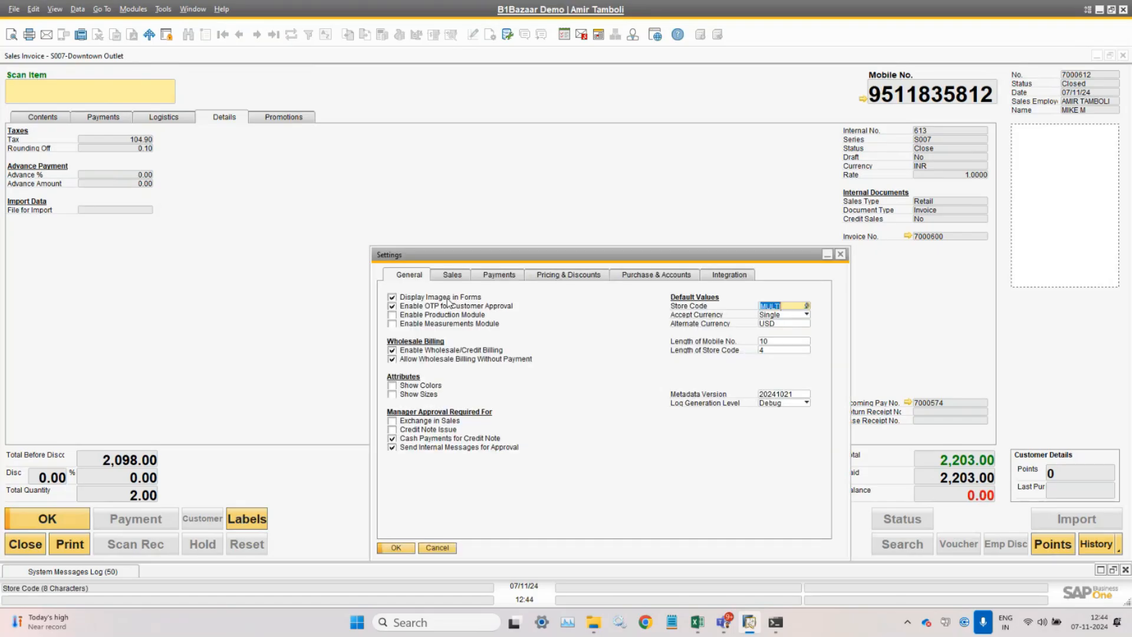
- On the Sales tab, set Search for Items By to Items, check Search Customer by Name, and Update
{"action": "left_click_drag", "start_coordinate": [464, 260], "coordinate": [347, 221]}
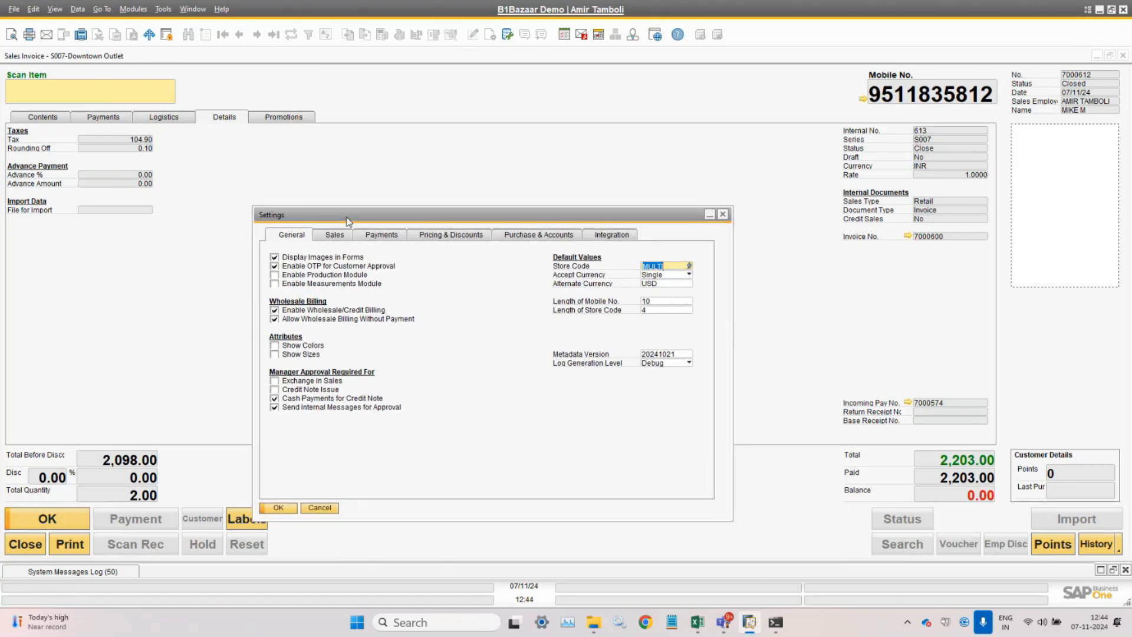
{"action": "left_click", "coordinate": [340, 237]}
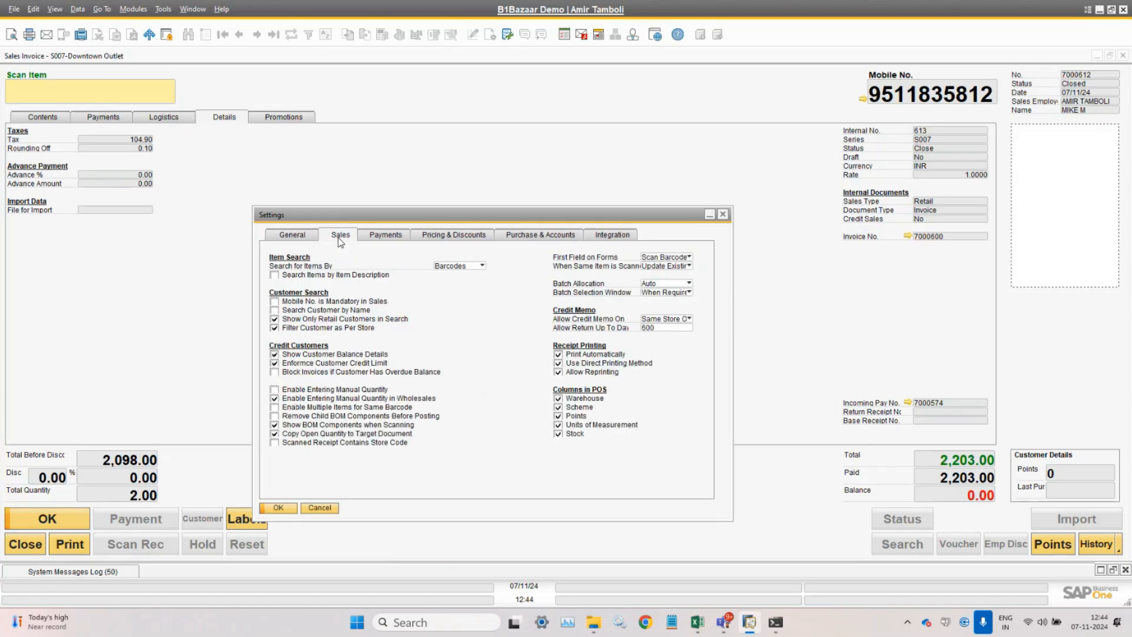
{"action": "left_click", "coordinate": [326, 276]}
{"action": "left_click", "coordinate": [452, 267]}
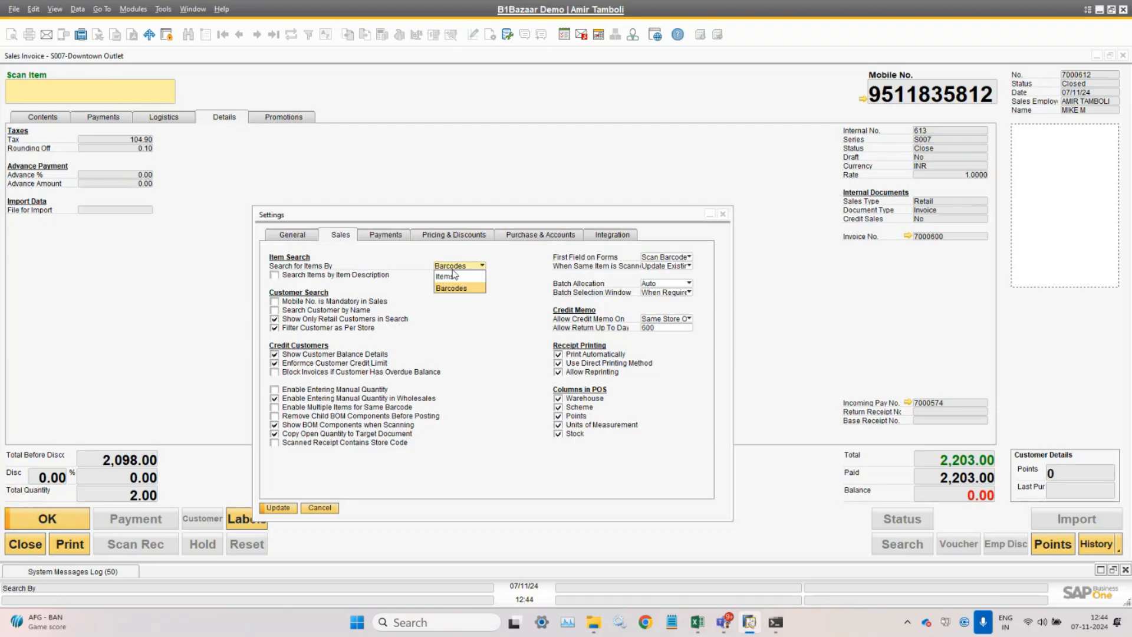
{"action": "left_click", "coordinate": [337, 275]}
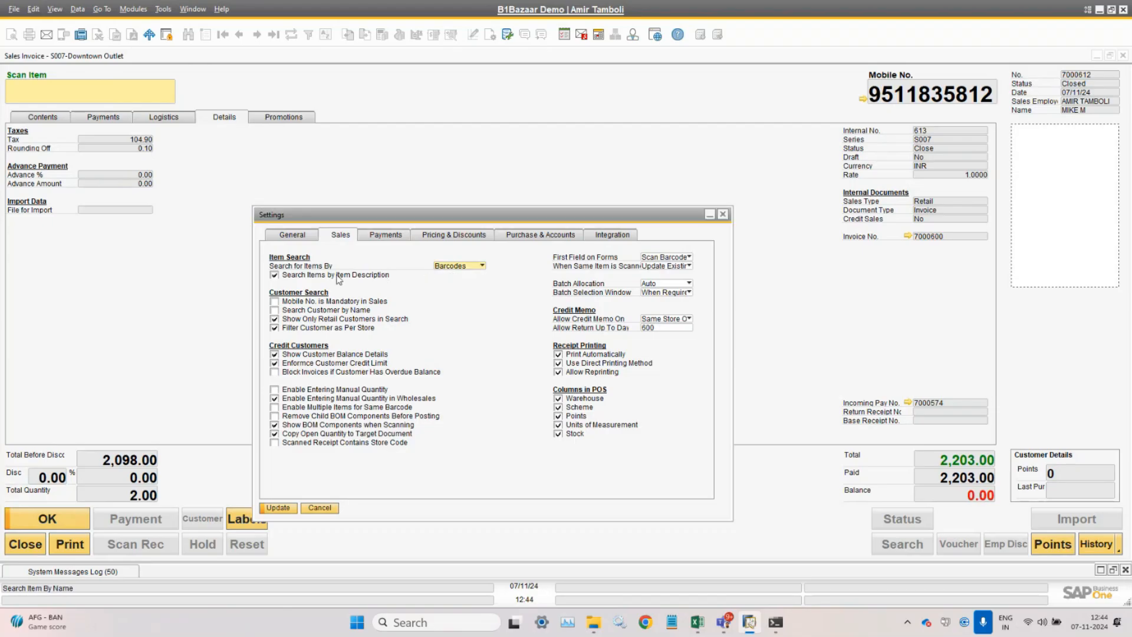
{"action": "left_click", "coordinate": [338, 276]}
{"action": "left_click", "coordinate": [323, 311]}
{"action": "left_click", "coordinate": [482, 265]}
{"action": "left_click", "coordinate": [448, 275]}
{"action": "left_click", "coordinate": [288, 508]}
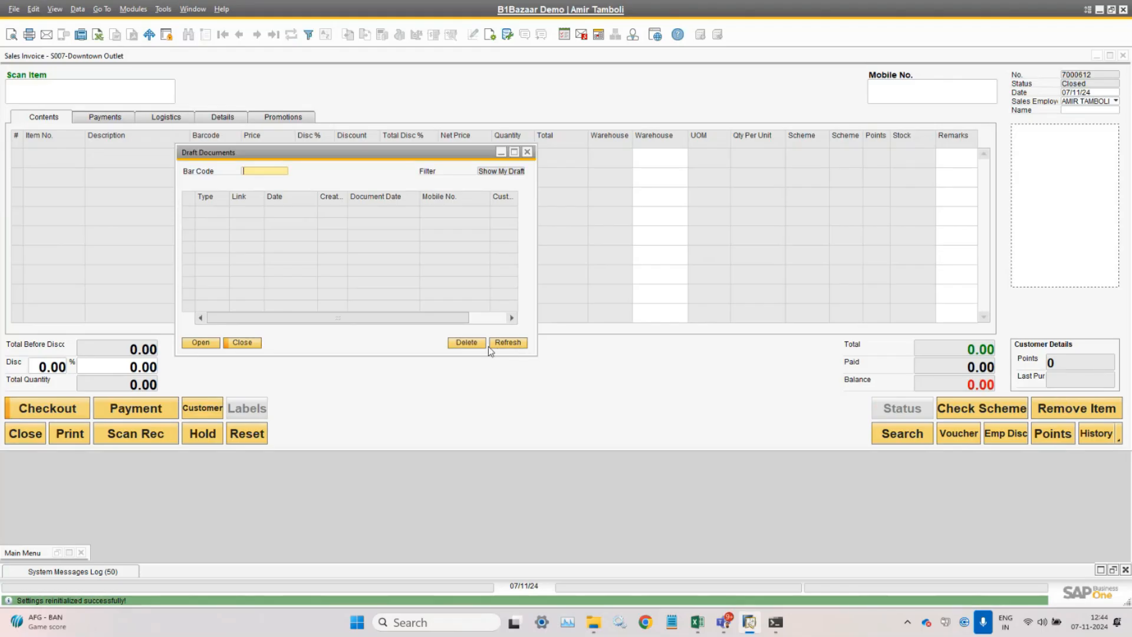
- Close Draft Documents and the Sales Invoice, then open a new POS invoice and close it too
{"action": "left_click", "coordinate": [241, 347]}
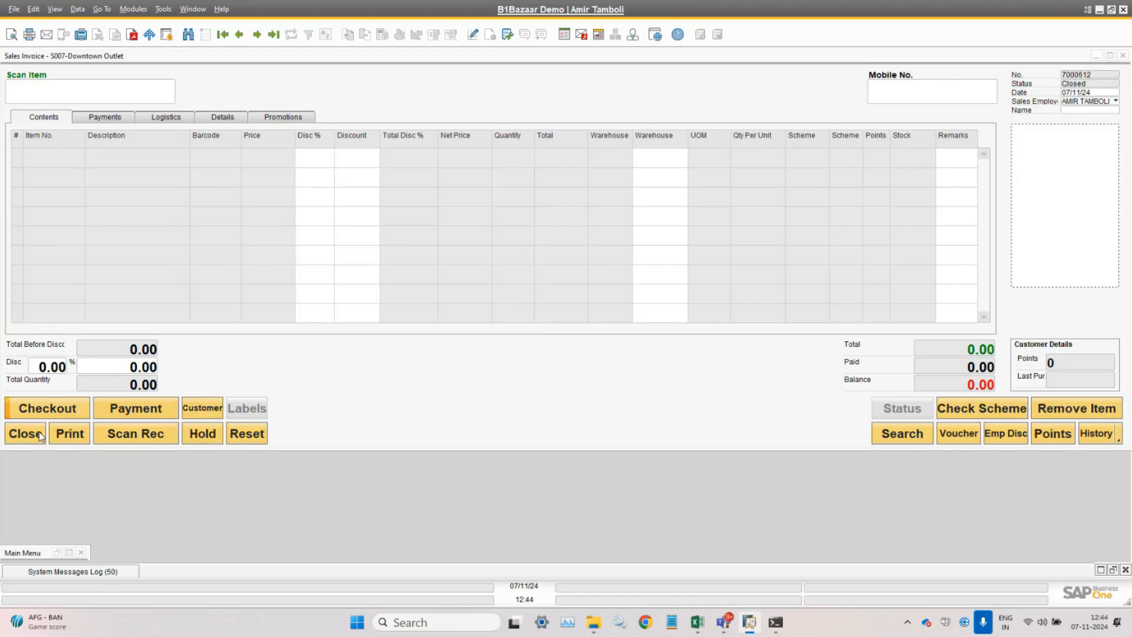
{"action": "left_click", "coordinate": [40, 436]}
{"action": "left_click", "coordinate": [130, 9]}
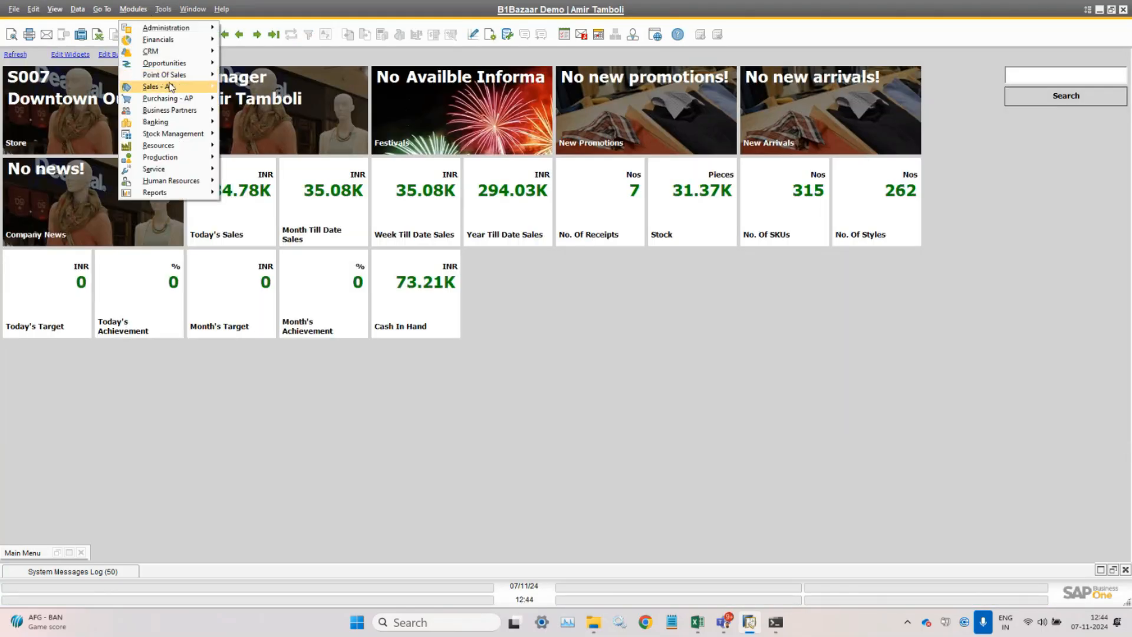
{"action": "mouse_move", "coordinate": [184, 76]}
{"action": "left_click", "coordinate": [224, 77]}
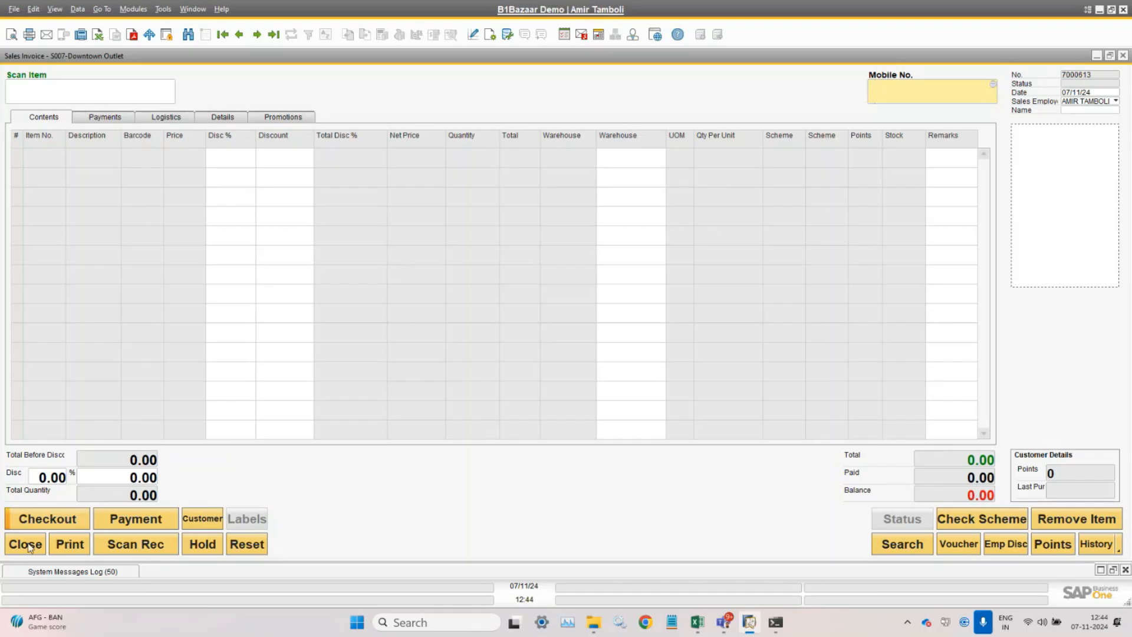
{"action": "left_click", "coordinate": [26, 544]}
{"action": "left_click", "coordinate": [133, 9]}
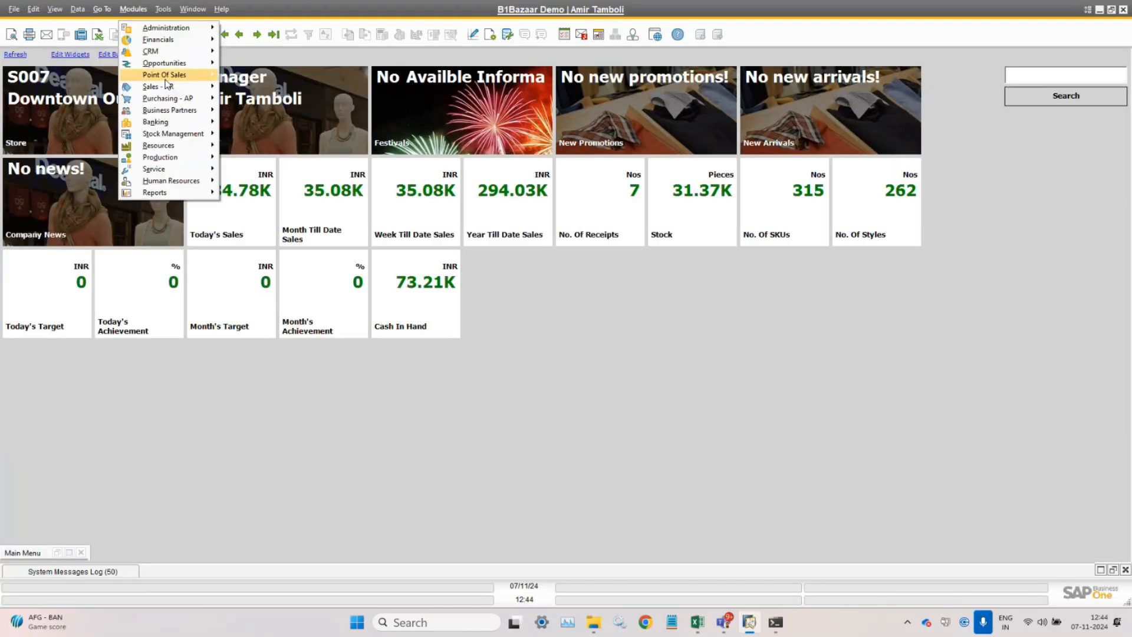
- In POS Sales settings, uncheck Search Customer by Name, check Search Items by Item Description, and Update
{"action": "mouse_move", "coordinate": [177, 75]}
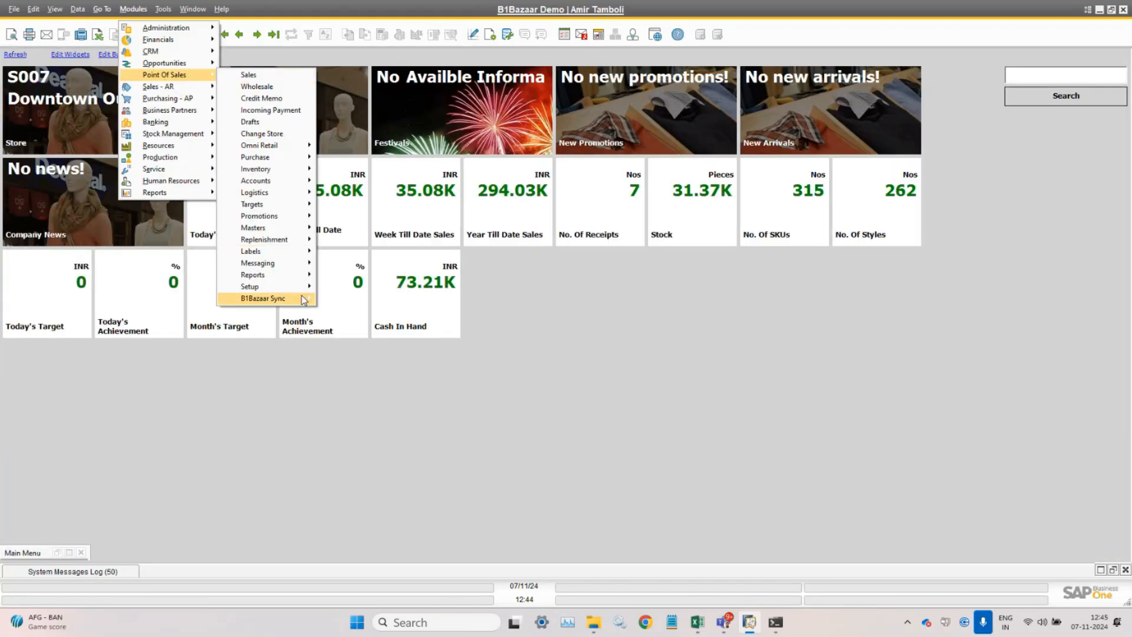
{"action": "mouse_move", "coordinate": [304, 286]}
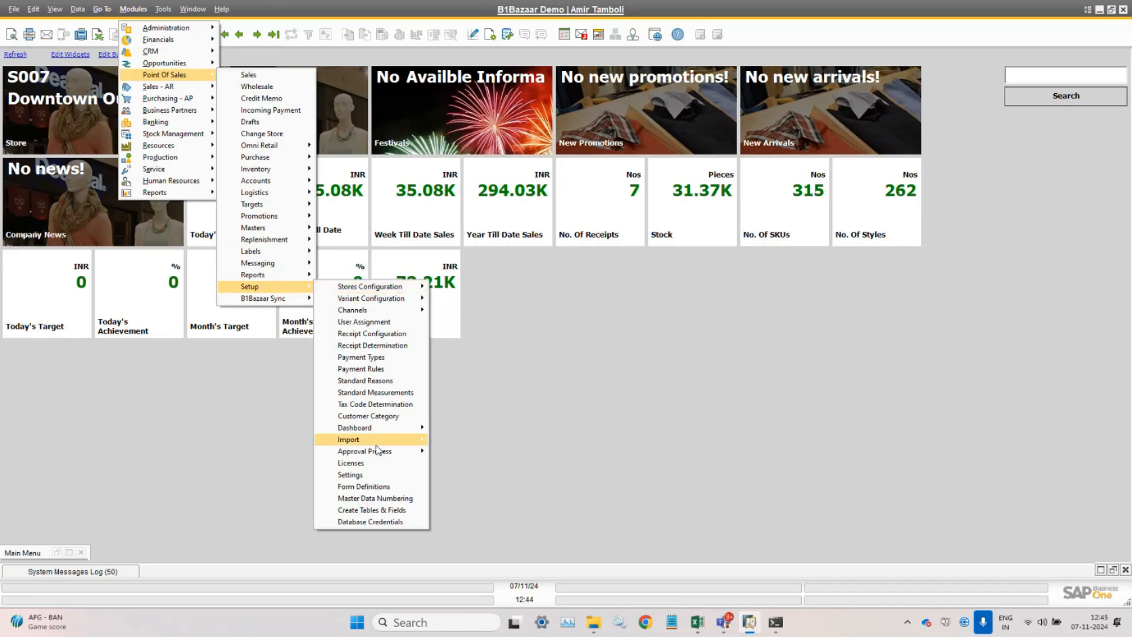
{"action": "left_click", "coordinate": [374, 475]}
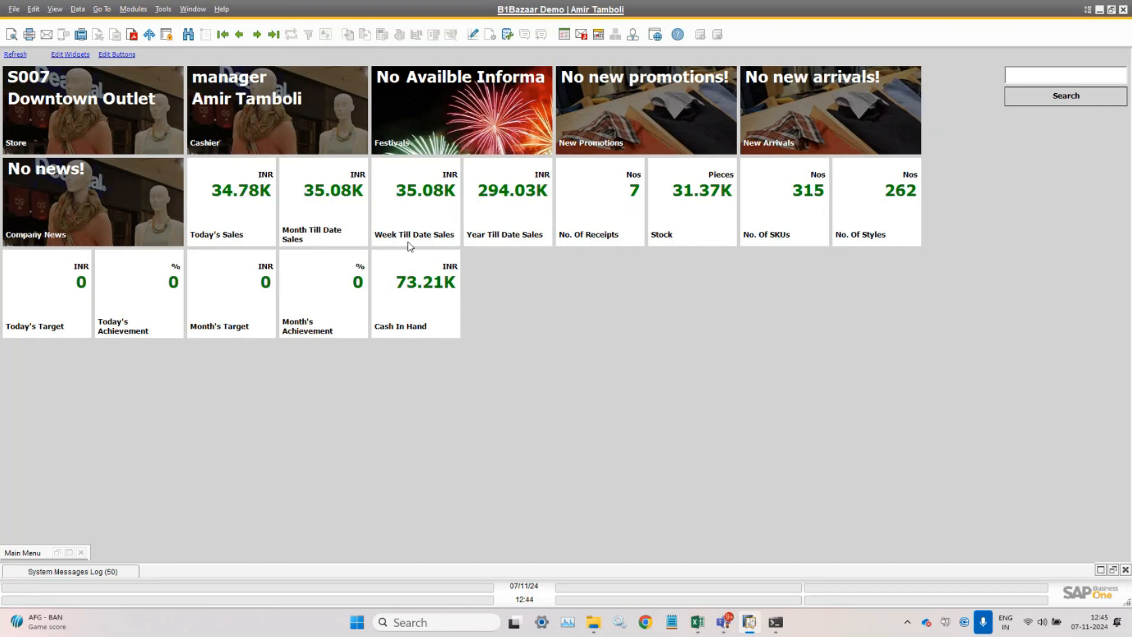
{"action": "left_click", "coordinate": [340, 235]}
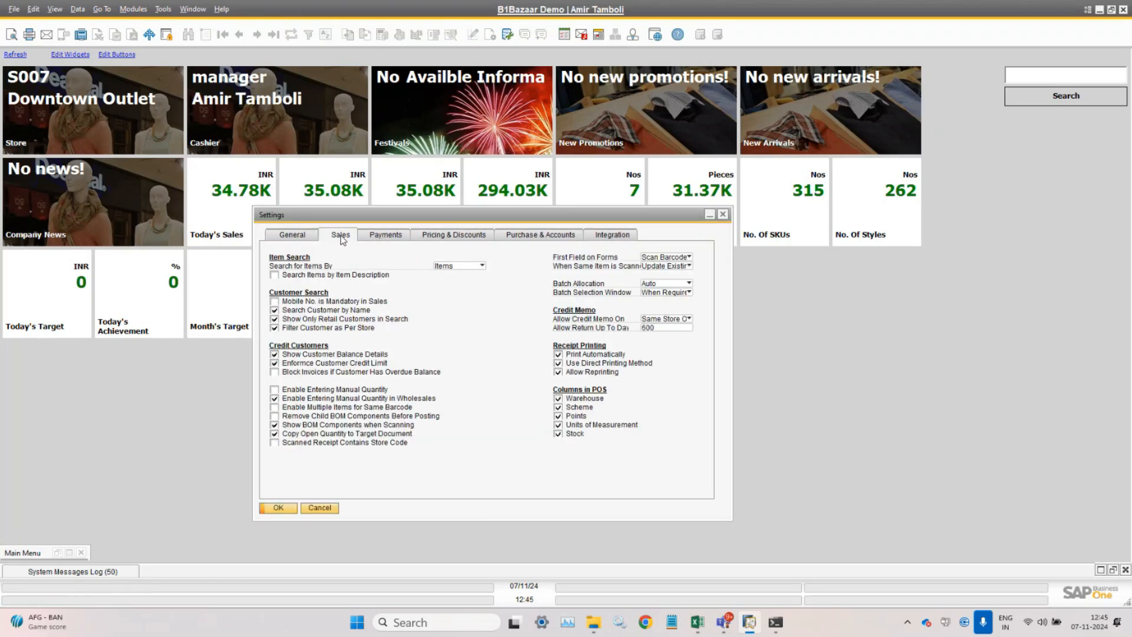
{"action": "left_click", "coordinate": [322, 311]}
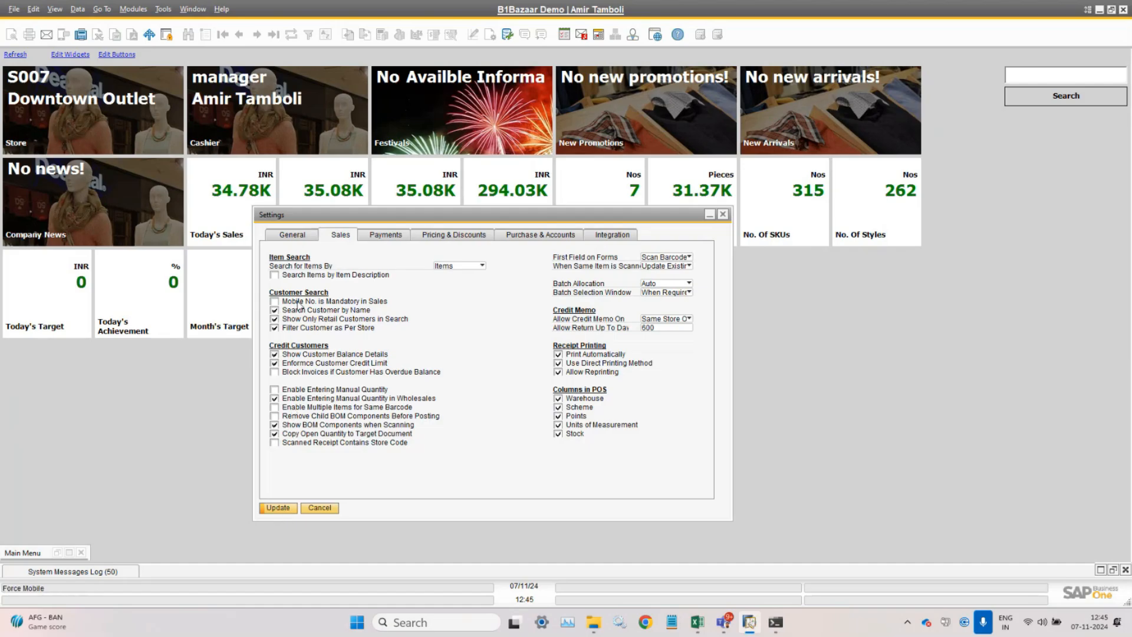
{"action": "left_click", "coordinate": [300, 275]}
{"action": "left_click", "coordinate": [285, 506]}
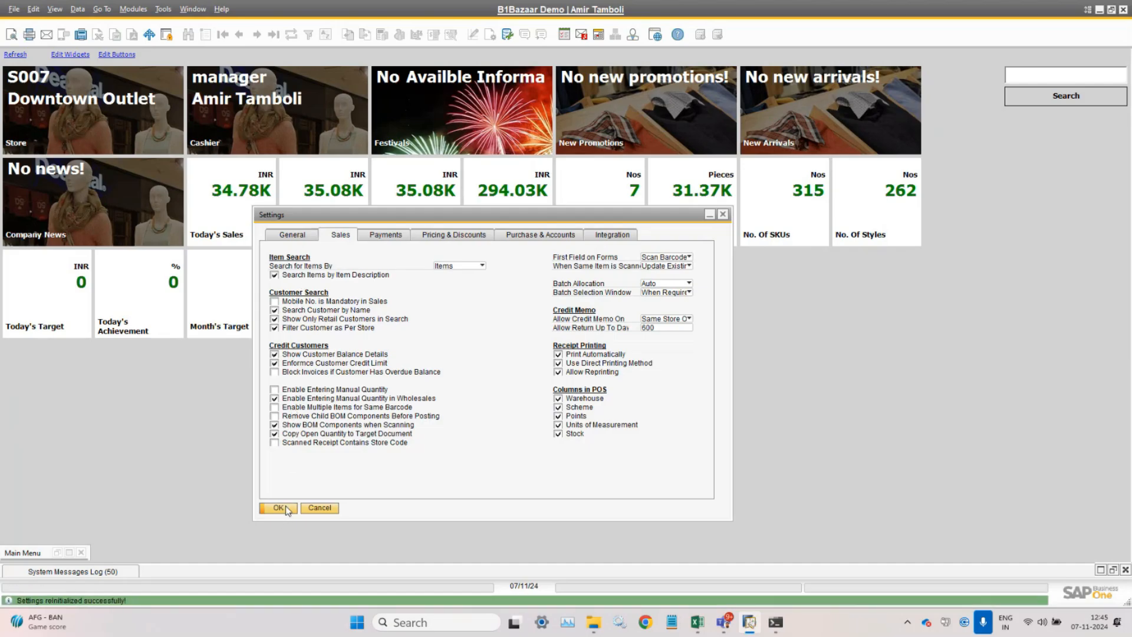
{"action": "left_click", "coordinate": [133, 9]}
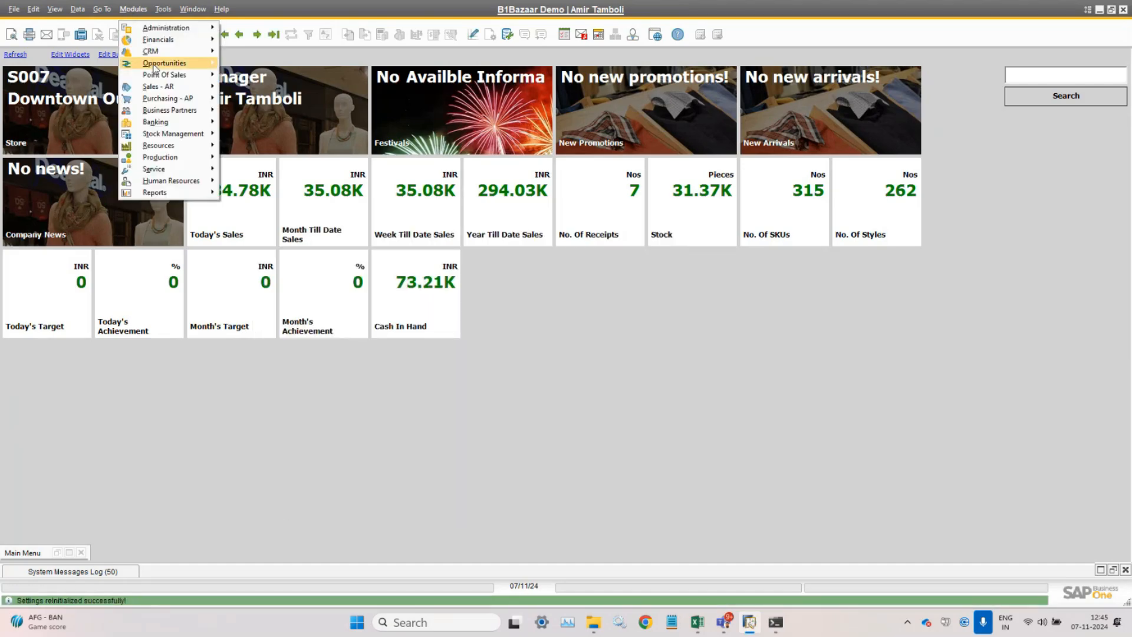
- Start a new POS sales invoice, number 7000613, for the Downtown Outlet
{"action": "mouse_move", "coordinate": [177, 75]}
{"action": "left_click", "coordinate": [263, 76]}
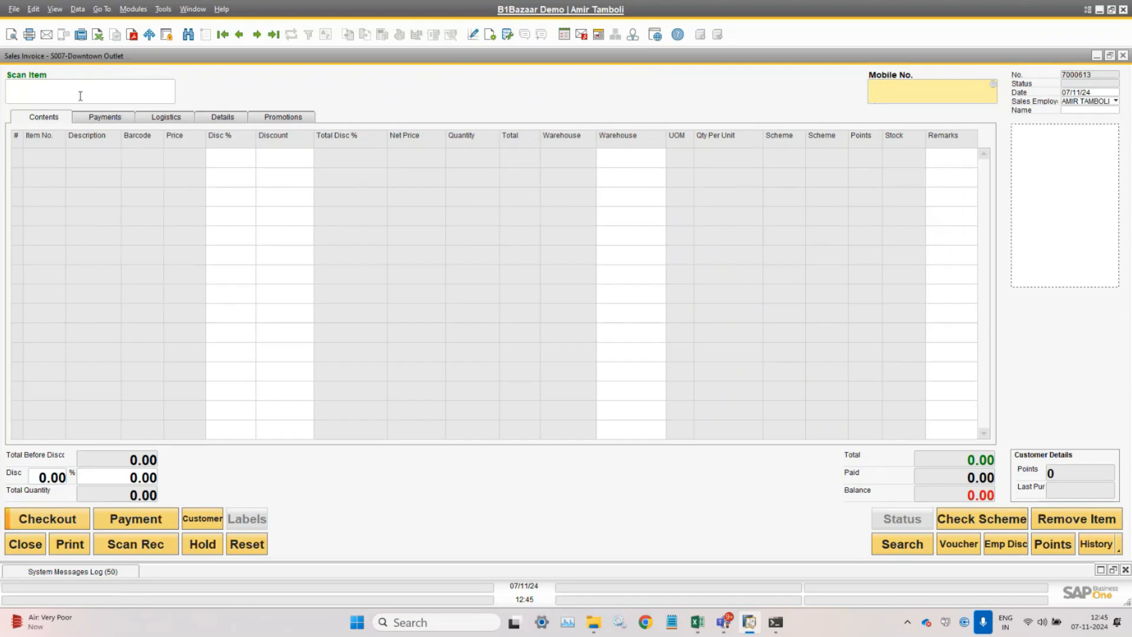
{"action": "left_click", "coordinate": [82, 95]}
{"action": "key", "text": "Tab"}
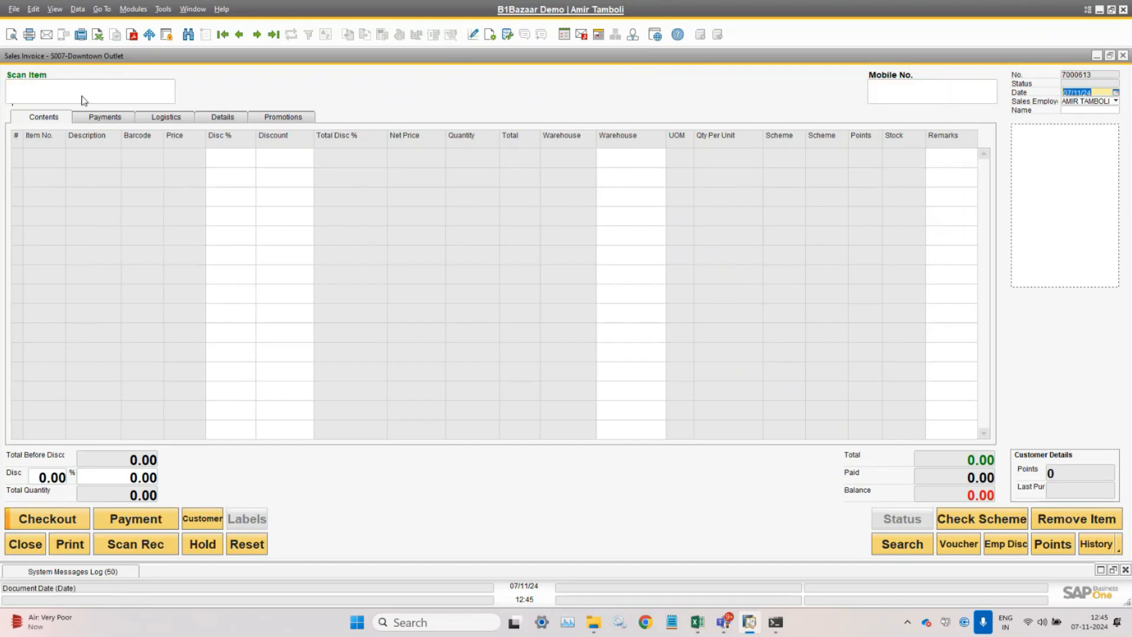
- Try looking up item code 'Bo' in the Scan Item box, then focus the customer mobile field
{"action": "left_click", "coordinate": [84, 99]}
{"action": "right_click", "coordinate": [86, 100]}
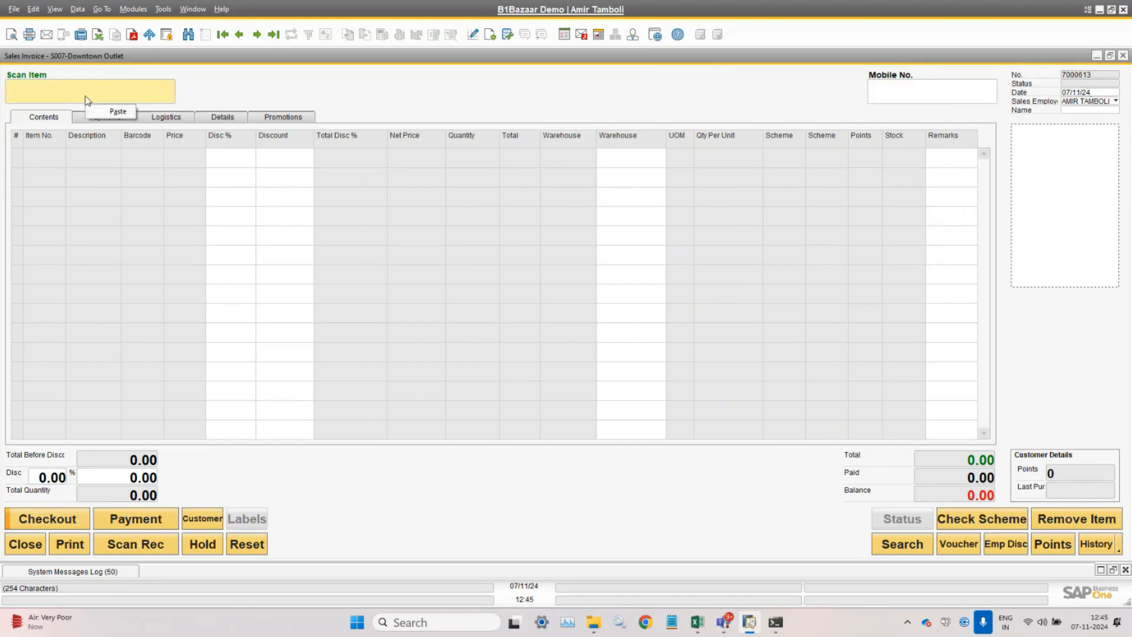
{"action": "left_click", "coordinate": [85, 96]}
{"action": "type", "text": "Bo"}
{"action": "key", "text": "Return"}
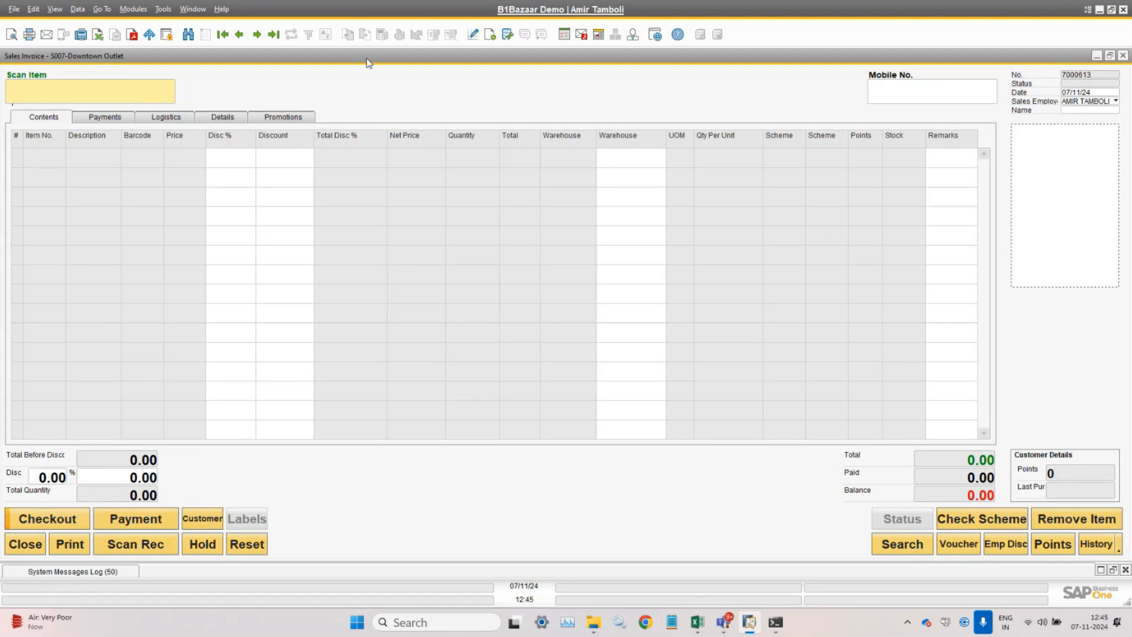
{"action": "left_click", "coordinate": [906, 98]}
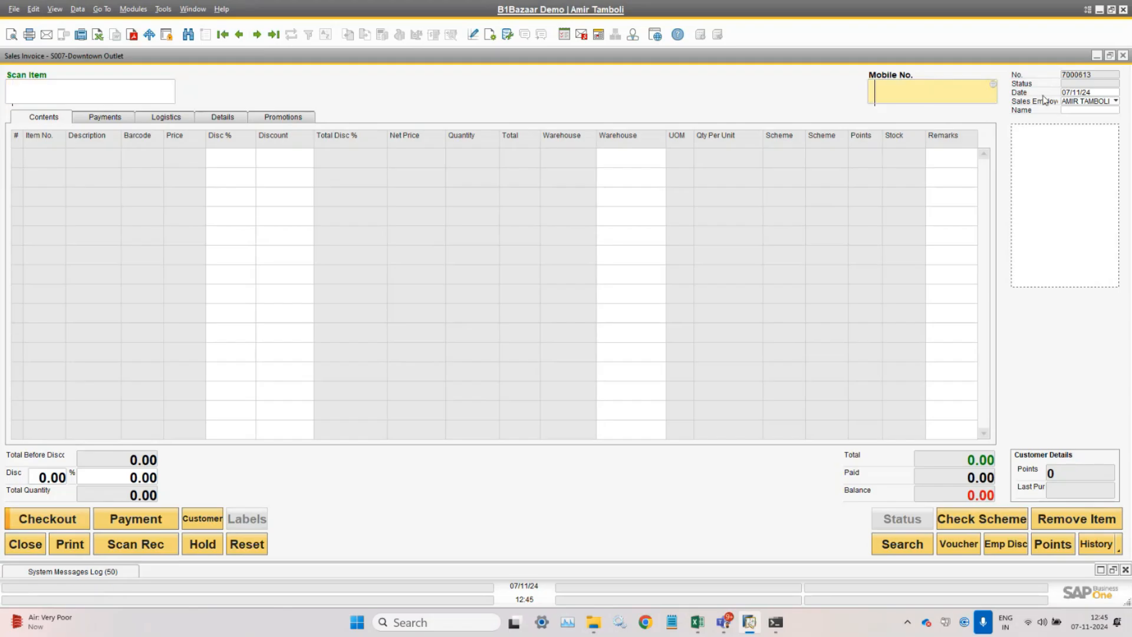
{"action": "key", "text": "Tab"}
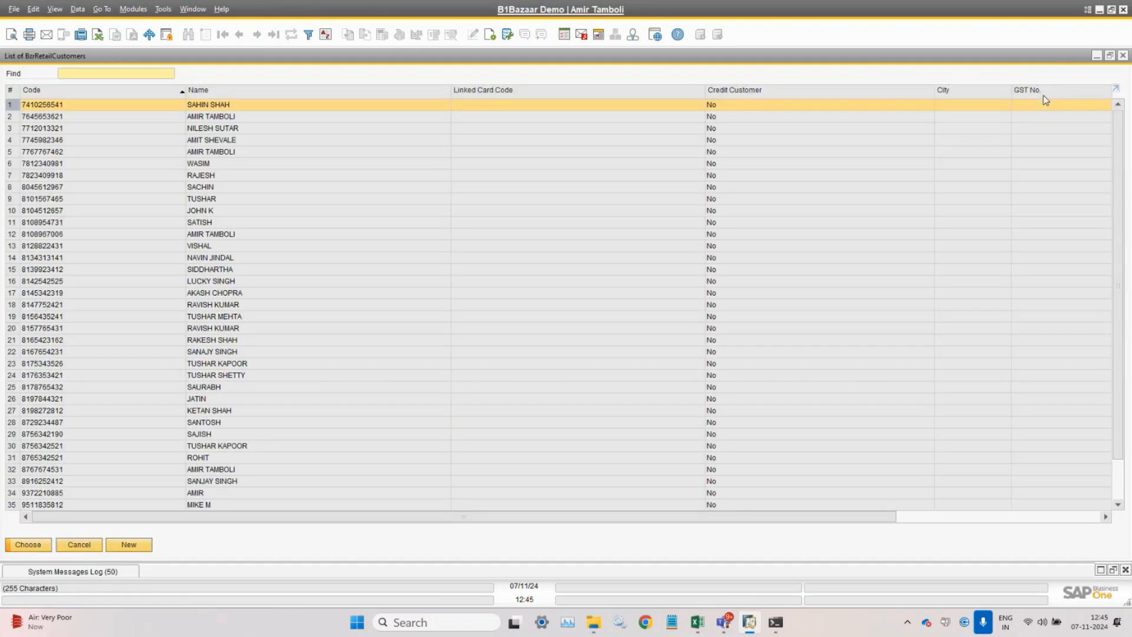
{"action": "key", "text": "Escape"}
{"action": "left_click", "coordinate": [1066, 102]}
{"action": "left_click", "coordinate": [1067, 111]}
{"action": "left_click", "coordinate": [939, 92]}
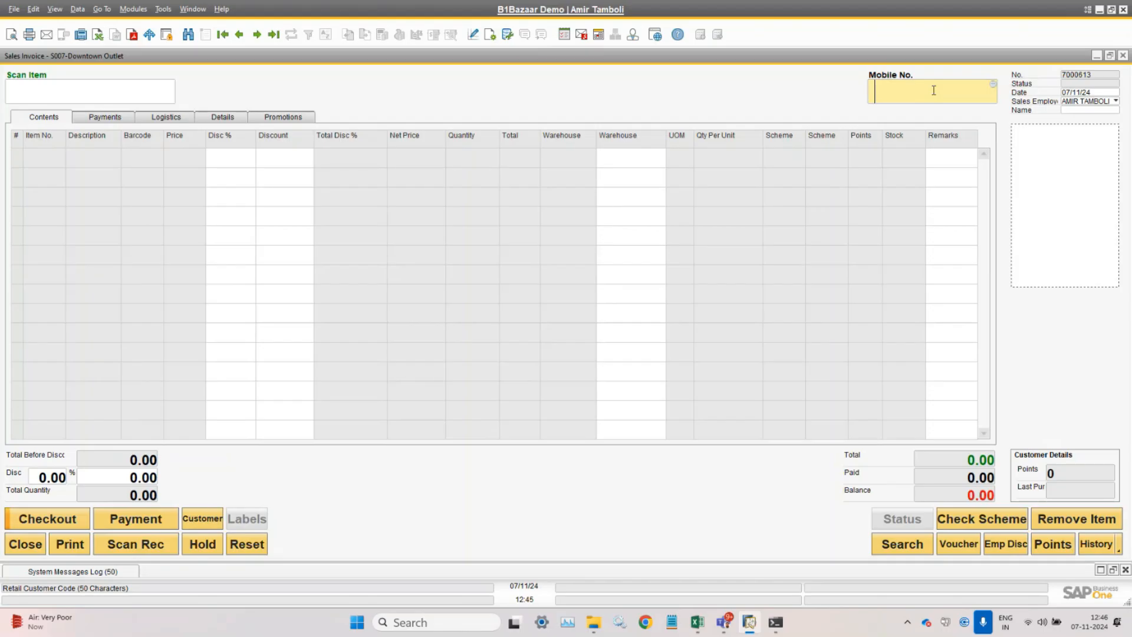
{"action": "left_click", "coordinate": [1098, 111]}
{"action": "left_click", "coordinate": [976, 96]}
{"action": "left_click", "coordinate": [1076, 112]}
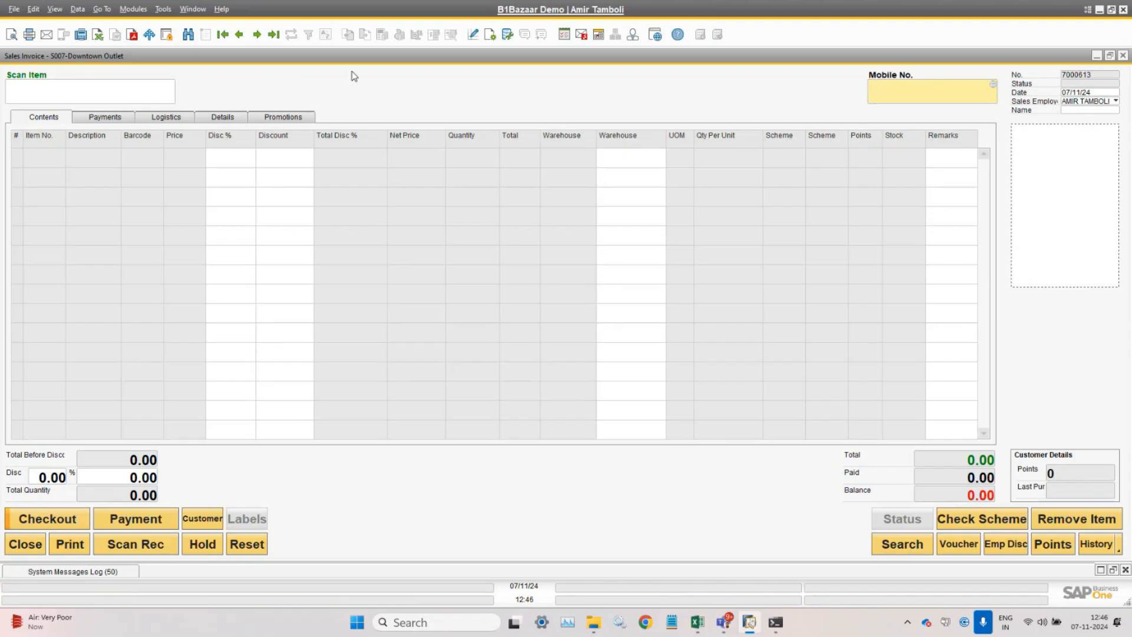
- Reopen the previous two-item invoice without saving the blank one, and fit the grid columns
{"action": "left_click", "coordinate": [240, 35]}
{"action": "left_click", "coordinate": [429, 317]}
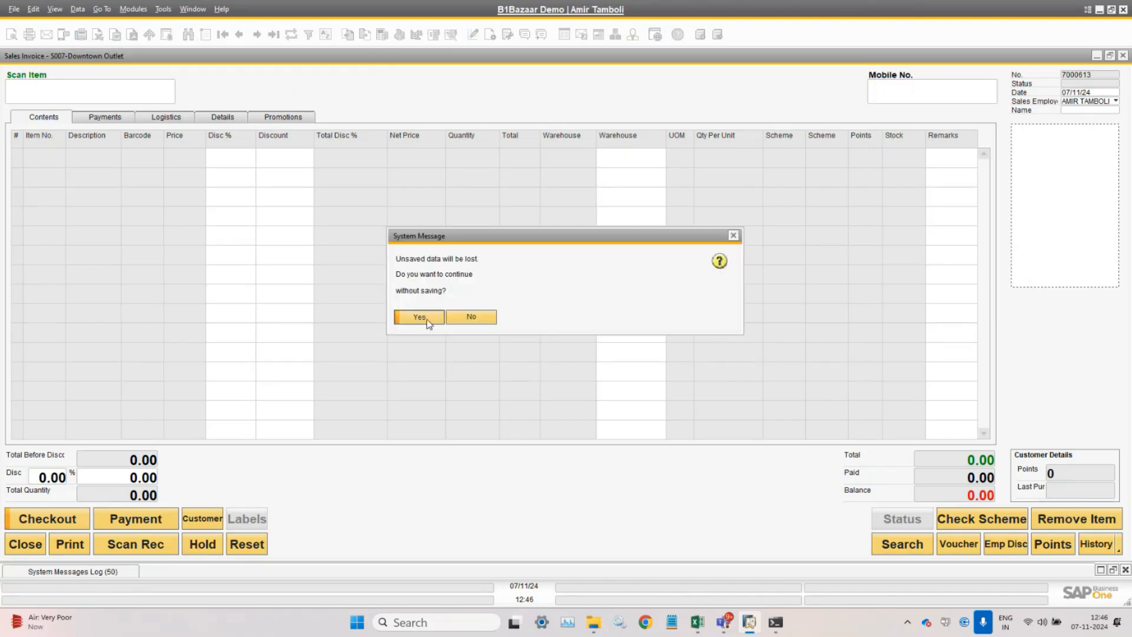
{"action": "left_click", "coordinate": [55, 9]}
{"action": "left_click", "coordinate": [98, 110]}
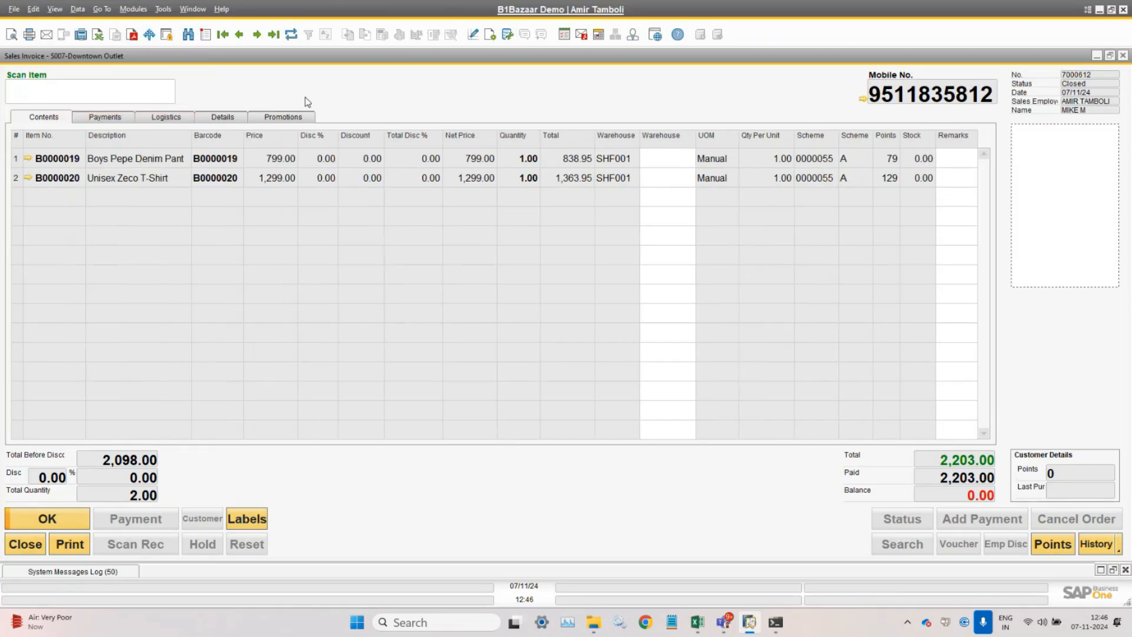
- Review the Details tab and the Boys Pepe Denim Pant and Unisex Zeco T-Shirt lines, then start a blank invoice
{"action": "left_click", "coordinate": [224, 116]}
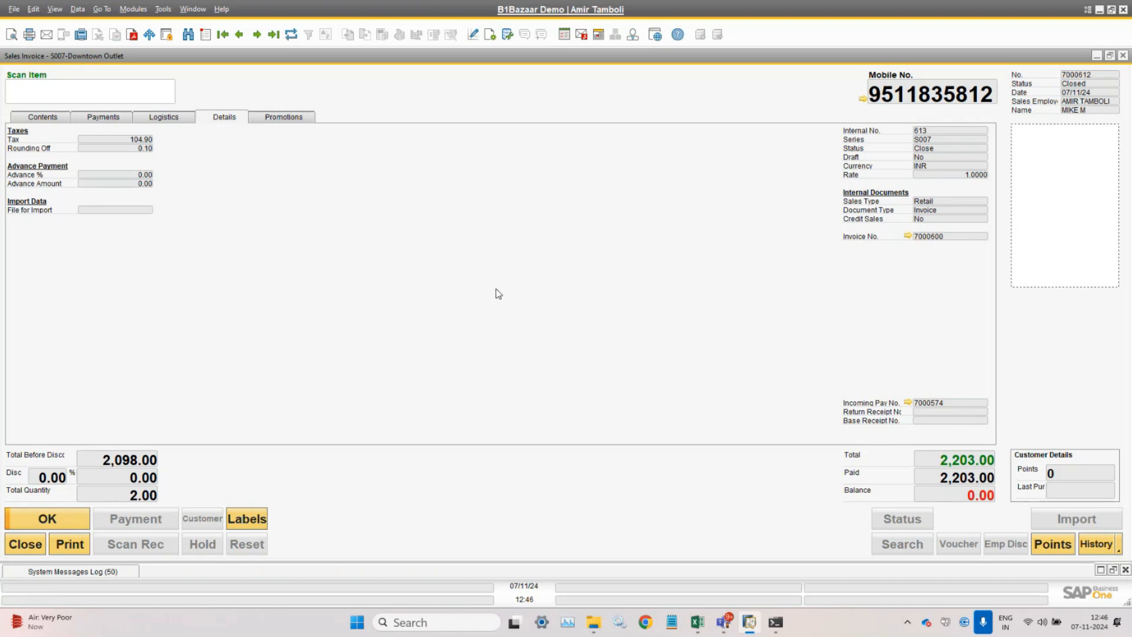
{"action": "left_click", "coordinate": [51, 117]}
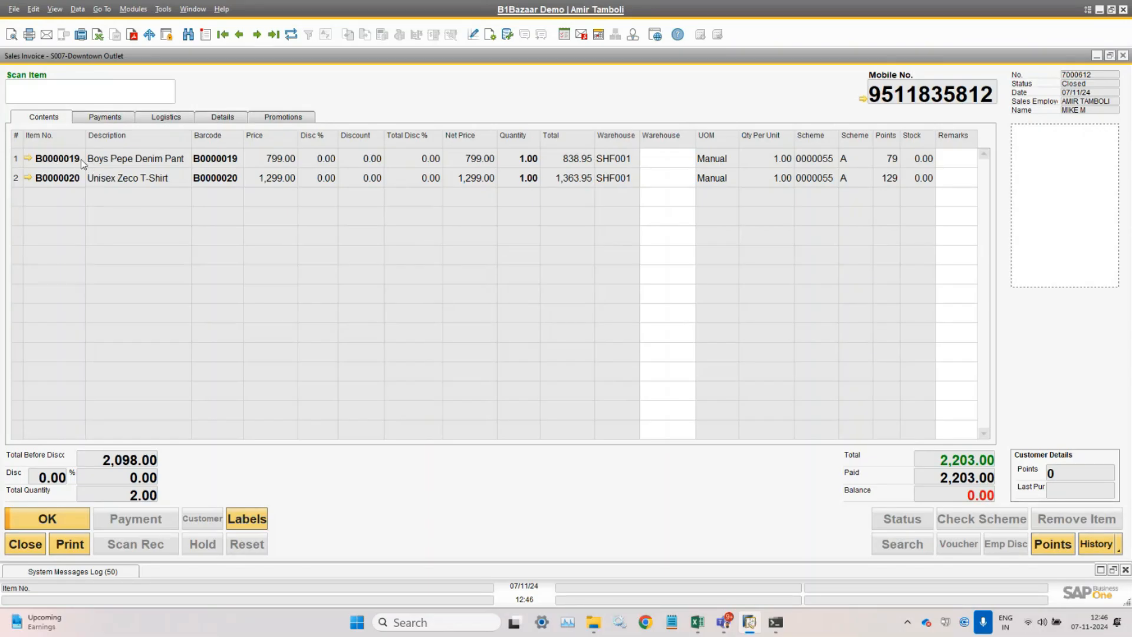
{"action": "left_click", "coordinate": [30, 161]}
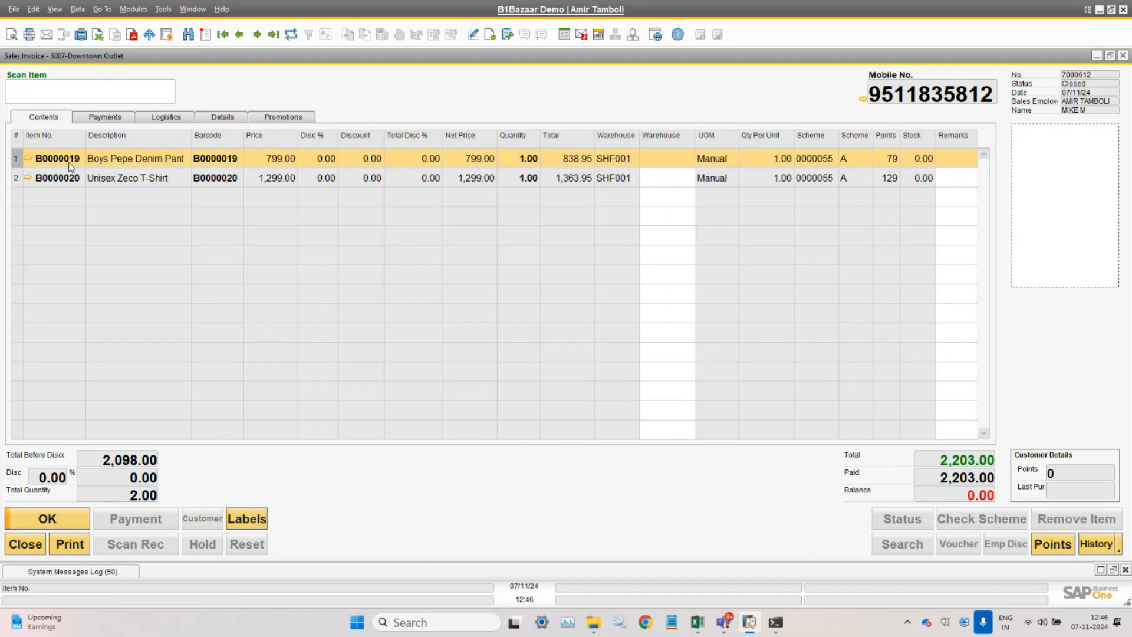
{"action": "left_click", "coordinate": [17, 183]}
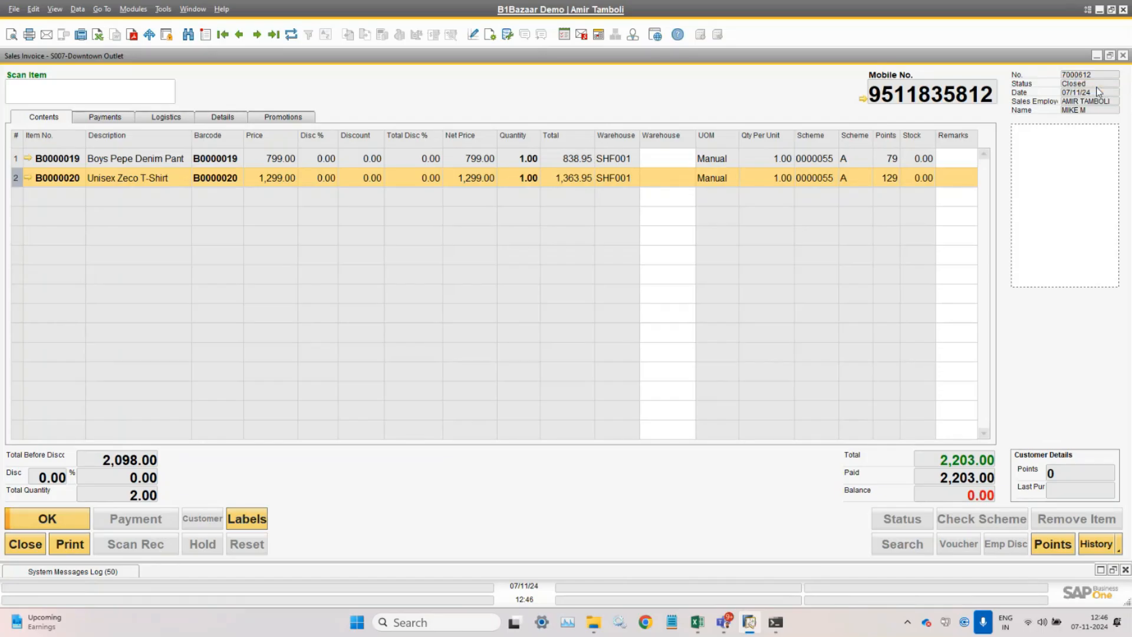
{"action": "right_click", "coordinate": [1078, 77]}
{"action": "left_click", "coordinate": [1101, 90]}
{"action": "left_click", "coordinate": [207, 35]}
- Look up the returning customer by mobile number, loading 3260 points, and switch to receipt scanning
{"action": "left_click", "coordinate": [874, 95]}
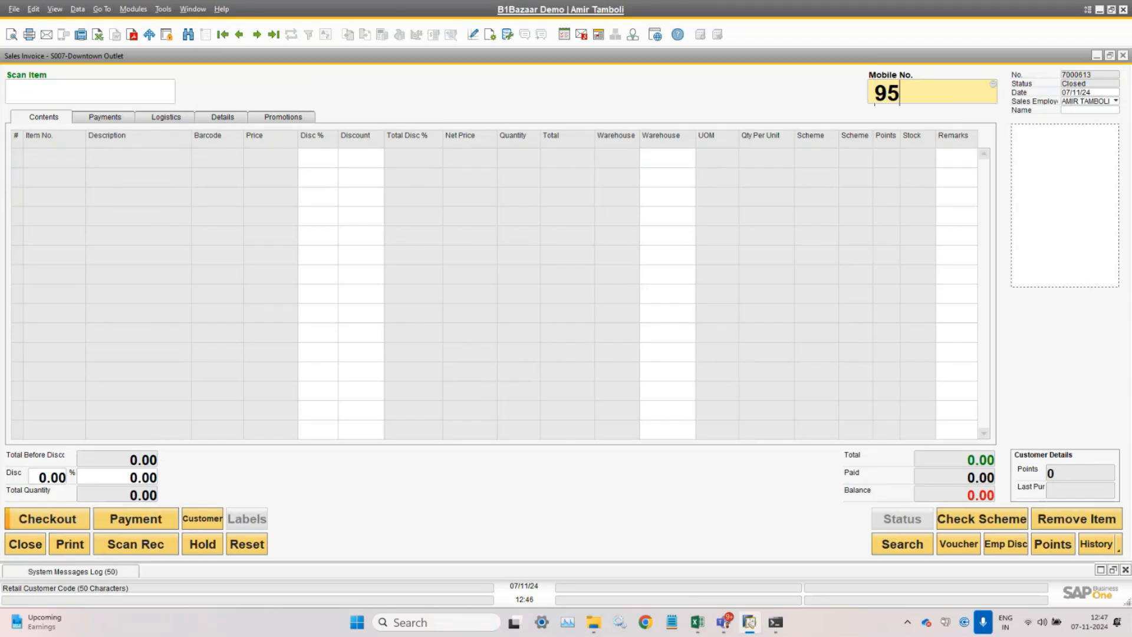
{"action": "key", "text": "Tab"}
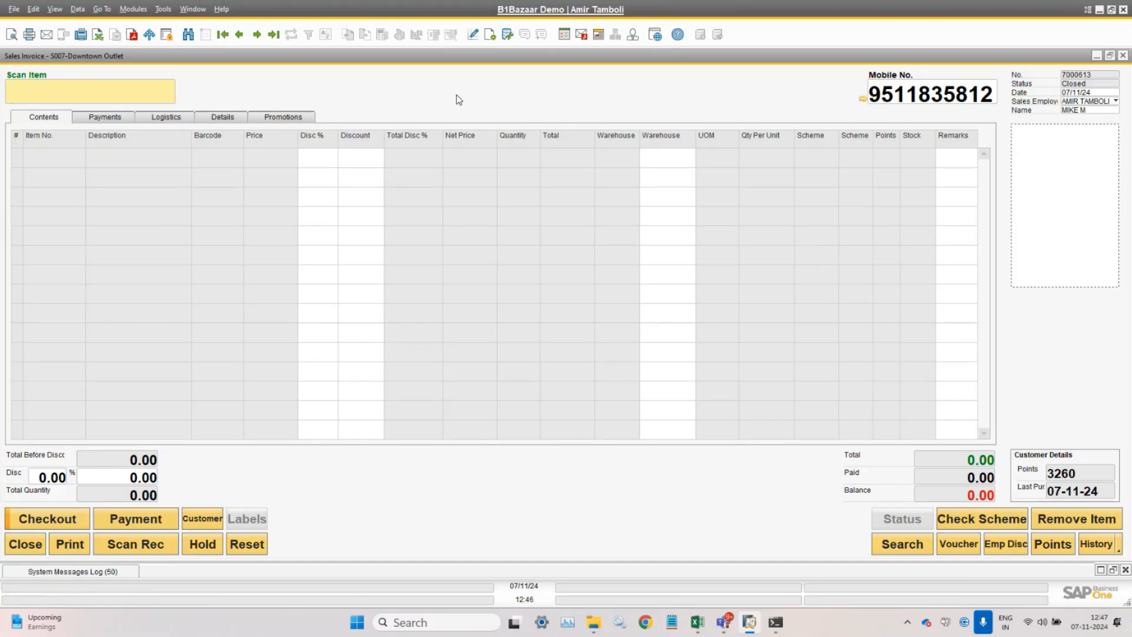
{"action": "left_click", "coordinate": [157, 547]}
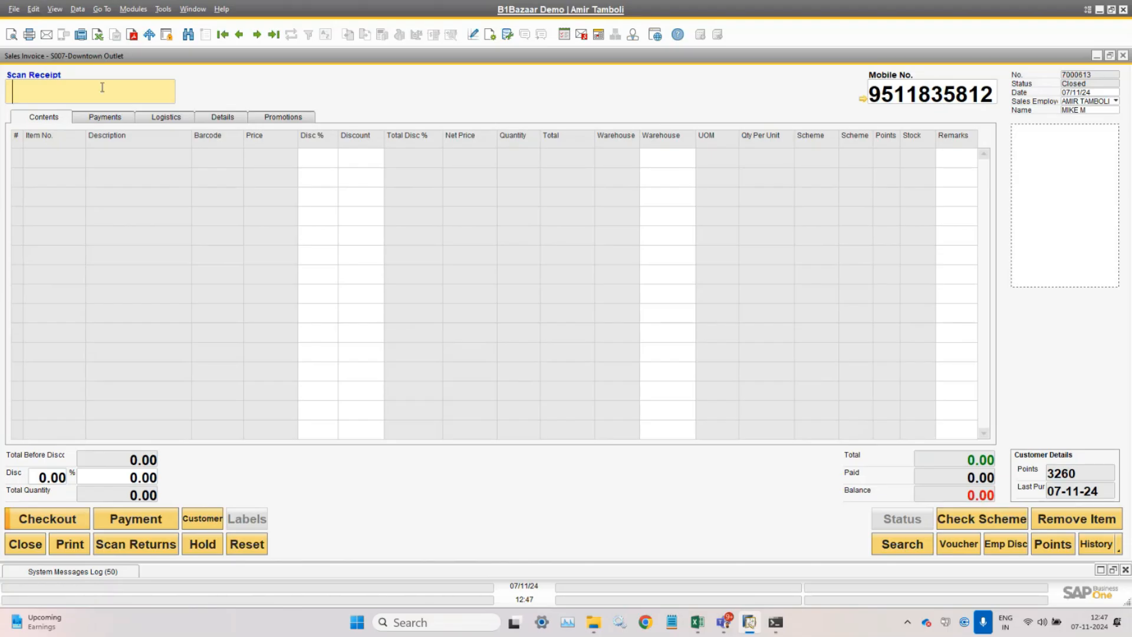
{"action": "key", "text": "Caps_Lock"}
{"action": "type", "text": "S0077000612"}
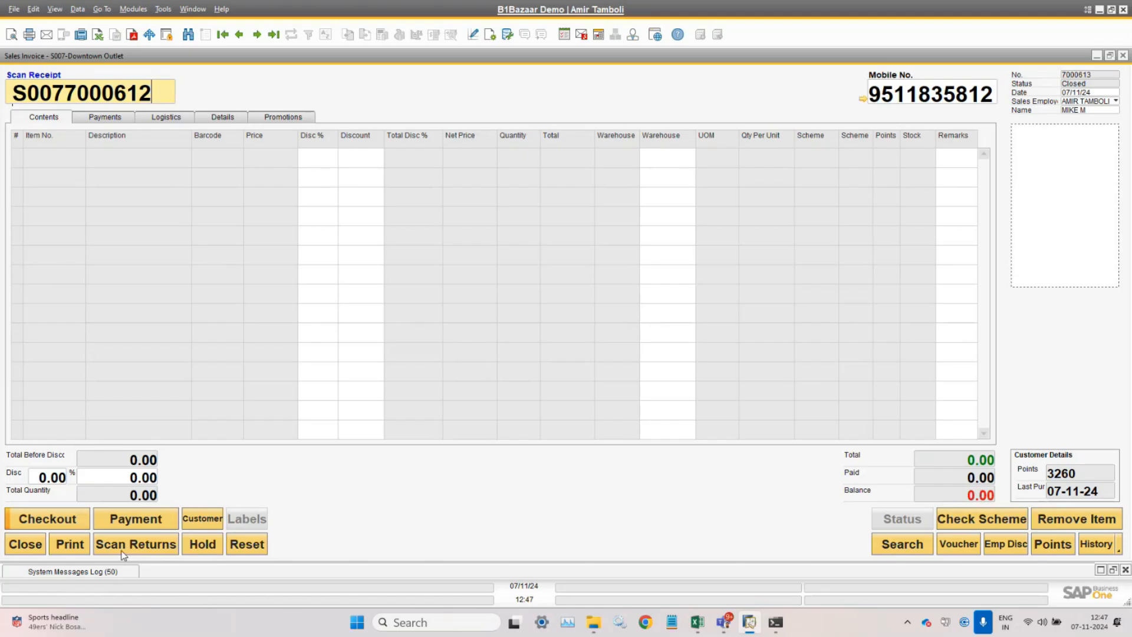
{"action": "left_click_drag", "start_coordinate": [155, 92], "coordinate": [1, 80]}
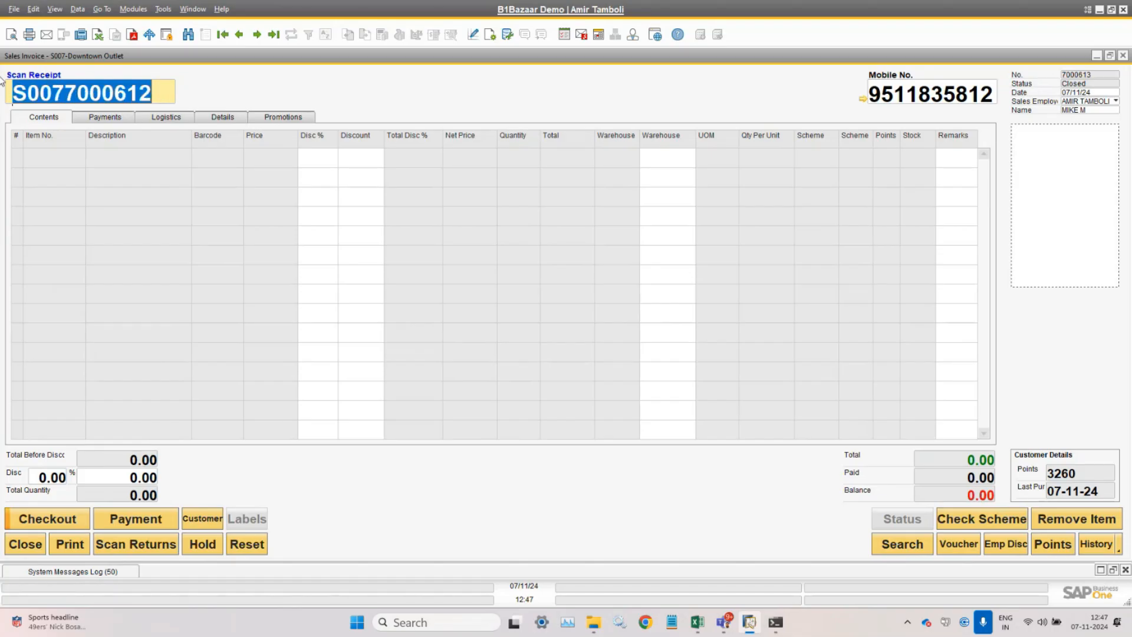
{"action": "key", "text": "BackSpace"}
{"action": "left_click", "coordinate": [138, 546]}
{"action": "left_click", "coordinate": [138, 545]}
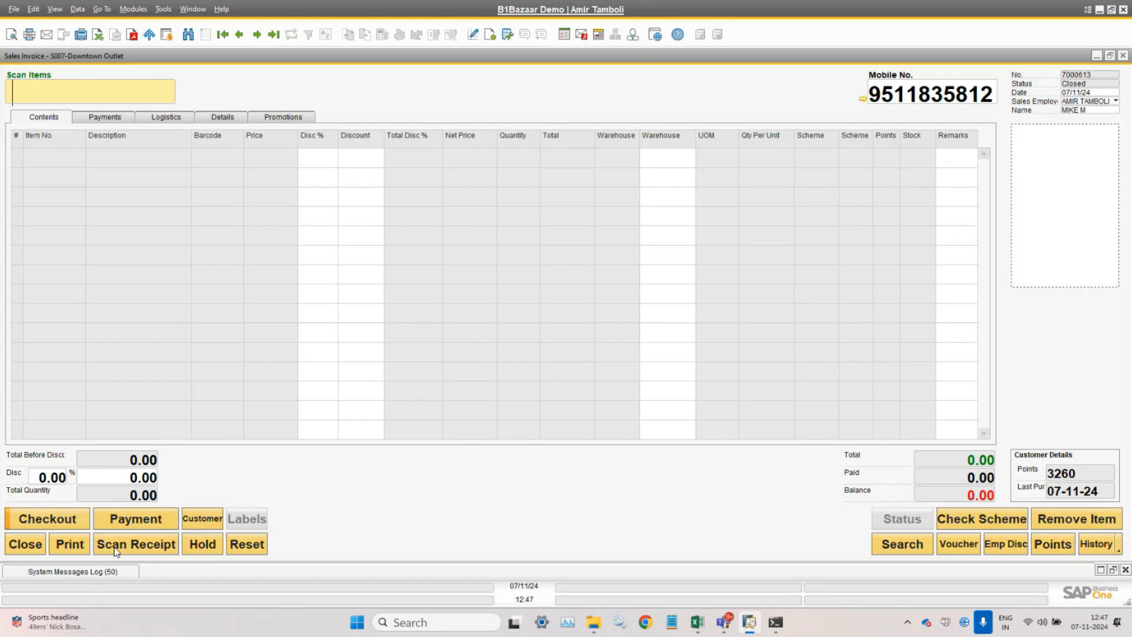
{"action": "left_click", "coordinate": [141, 550]}
{"action": "type", "text": "S0077000612"}
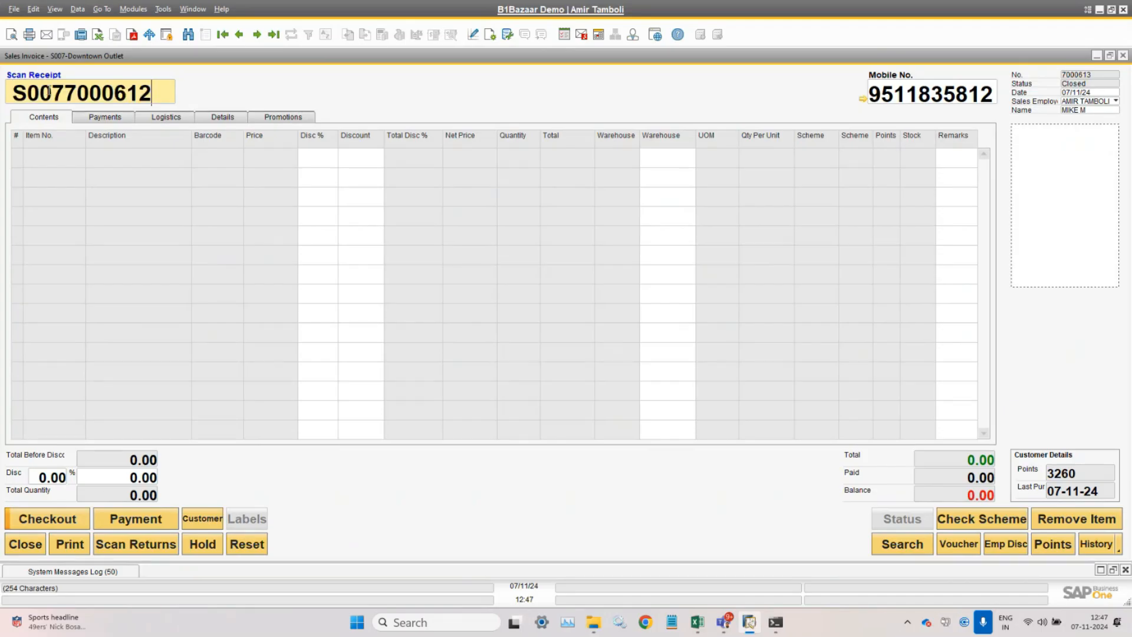
{"action": "left_click_drag", "start_coordinate": [52, 92], "coordinate": [152, 94]}
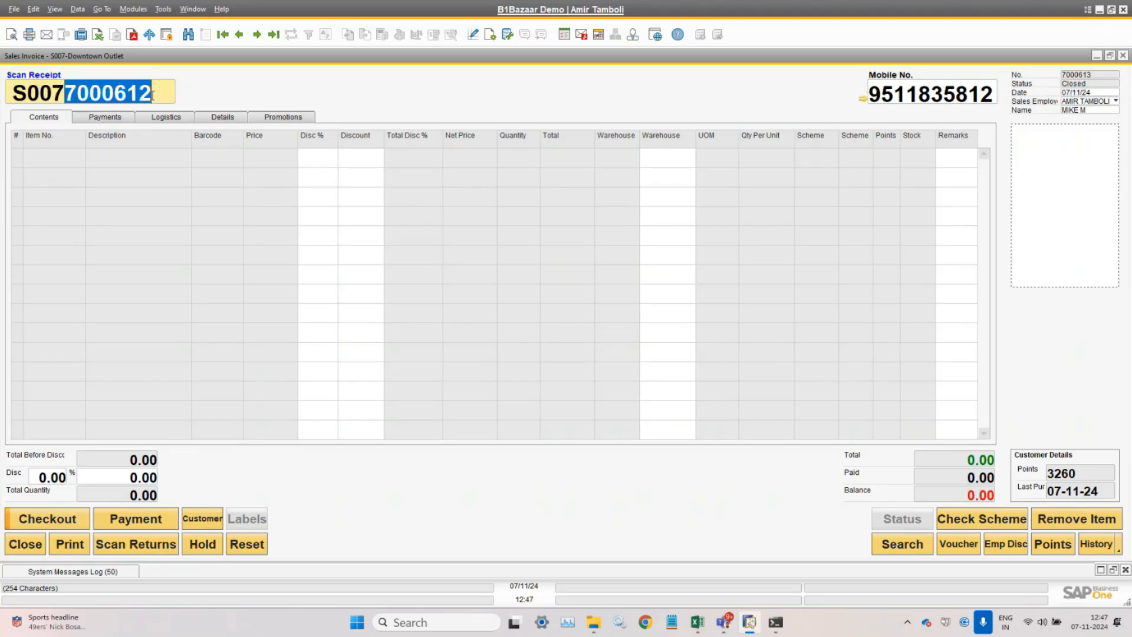
{"action": "left_click", "coordinate": [165, 92]}
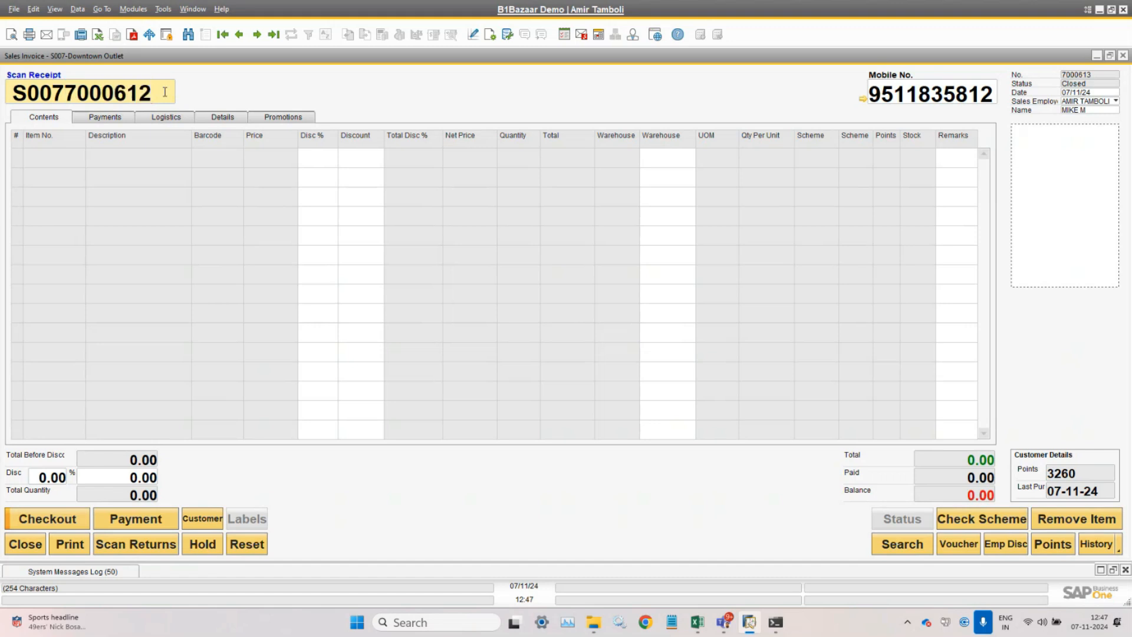
{"action": "key", "text": "Return"}
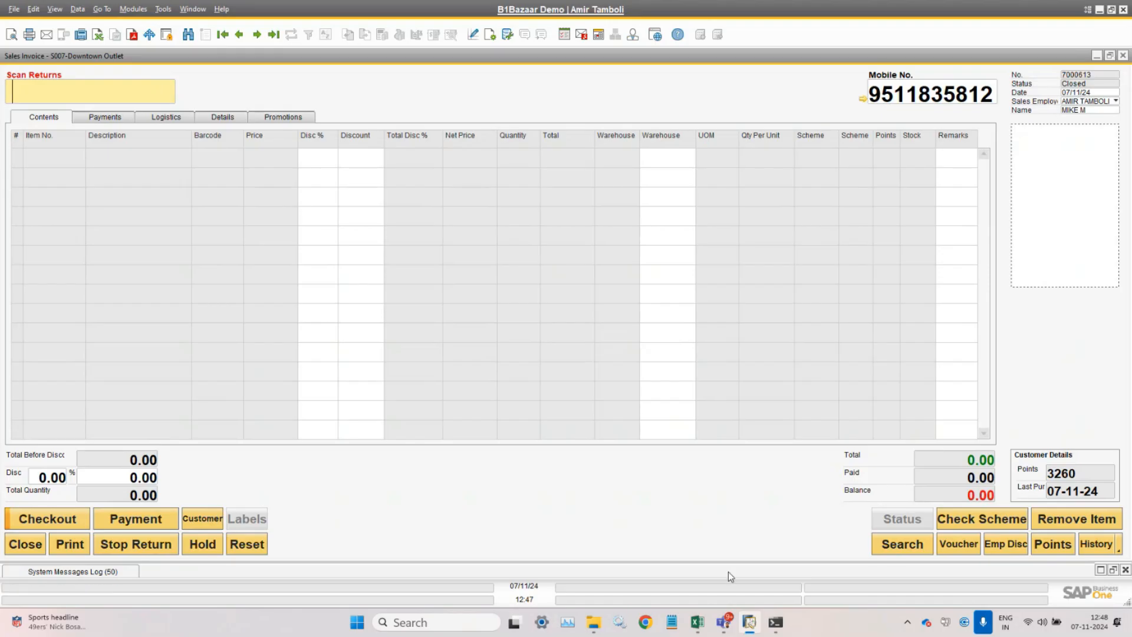
- Return Boys Pepe Denim Pant B0000019 at quantity -1 using the Excel barcode, then stop return mode
{"action": "mouse_move", "coordinate": [697, 621]}
{"action": "left_click", "coordinate": [678, 530]}
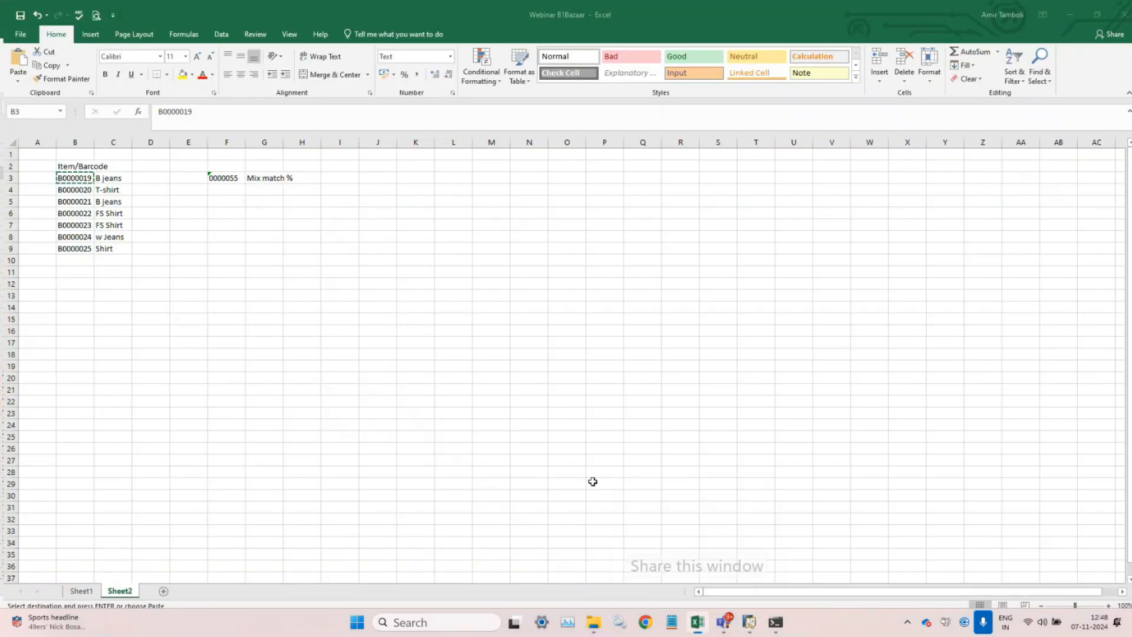
{"action": "key", "text": "ctrl+c"}
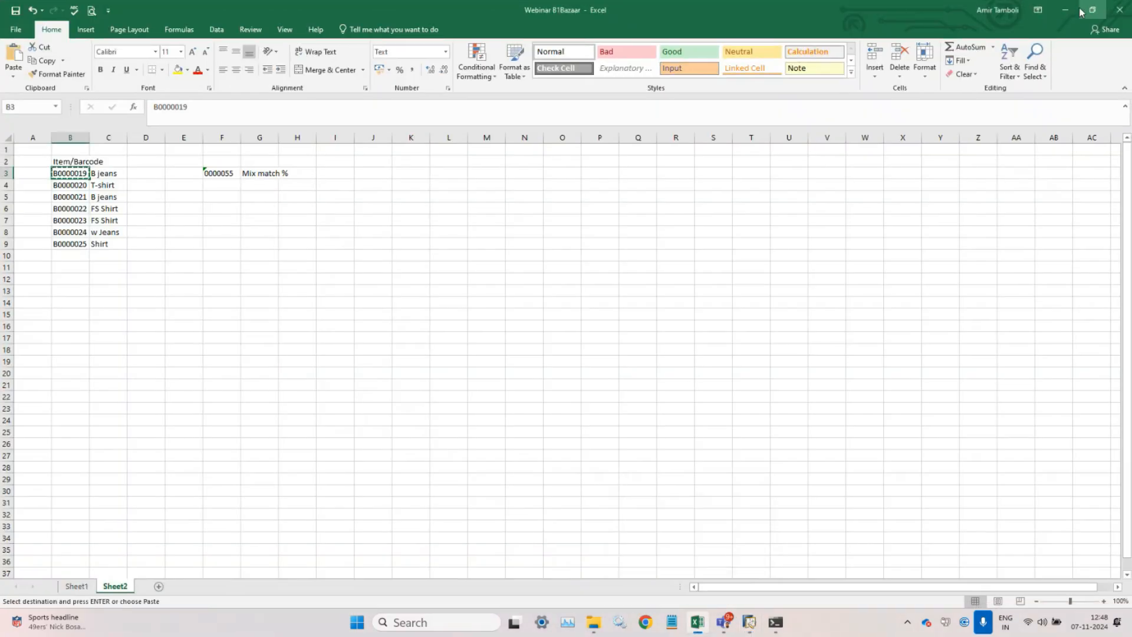
{"action": "left_click", "coordinate": [1065, 10]}
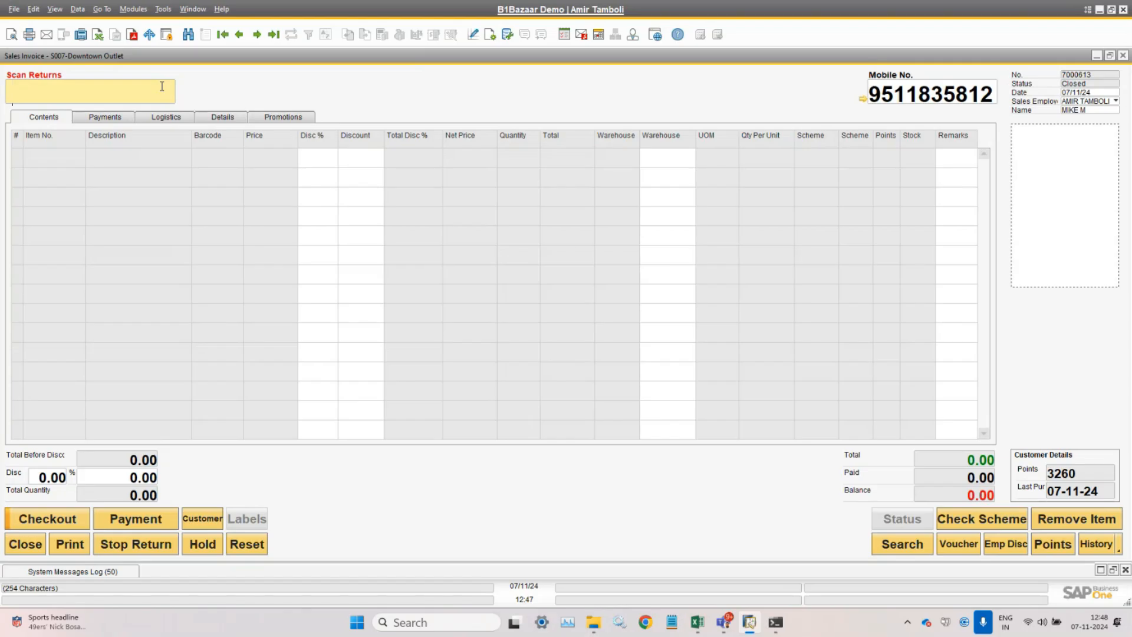
{"action": "key", "text": "ctrl+v"}
{"action": "key", "text": "Return"}
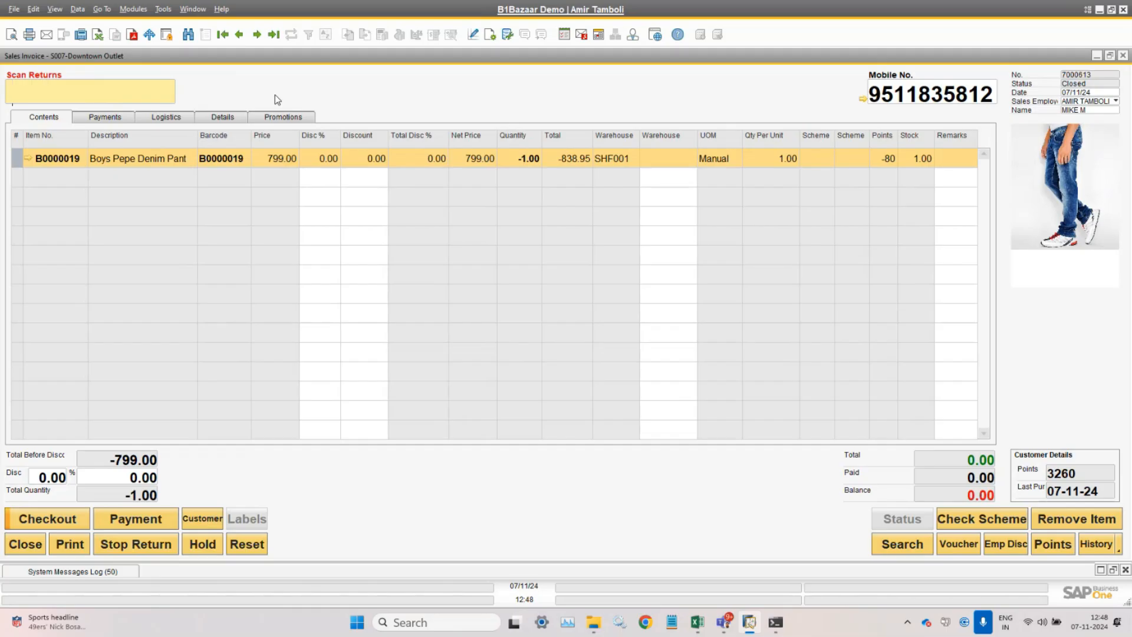
{"action": "left_click", "coordinate": [134, 548]}
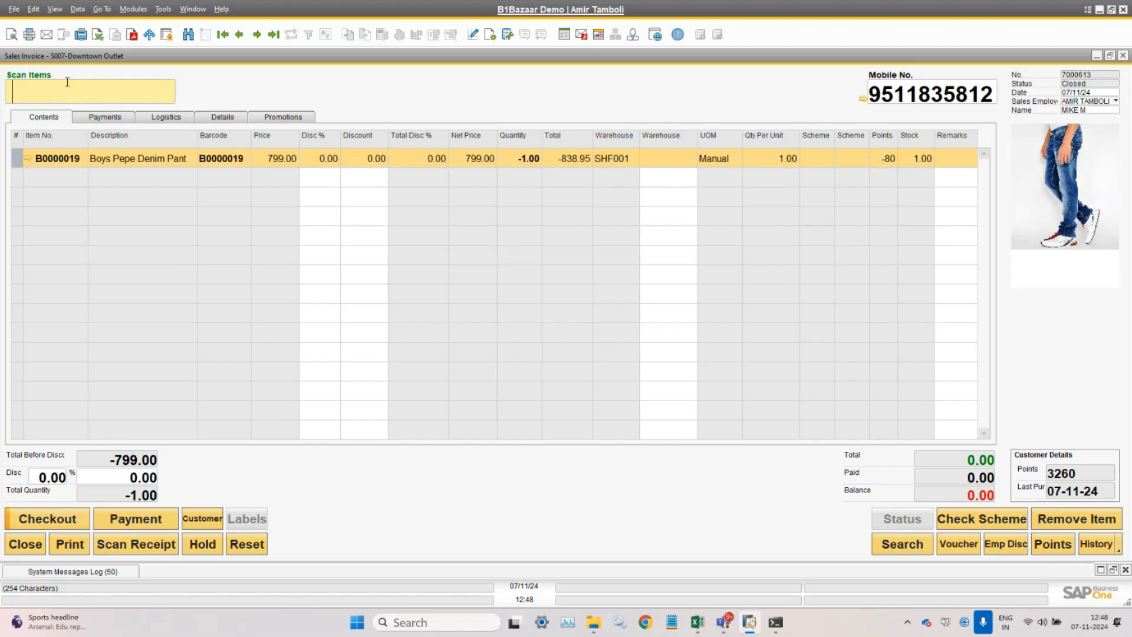
- Add Boys Spykar Denim Jeans (B0000021, 733.95) as a sale line using its barcode from Excel
{"action": "left_click", "coordinate": [697, 622]}
{"action": "left_click", "coordinate": [78, 196]}
{"action": "key", "text": "ctrl+c"}
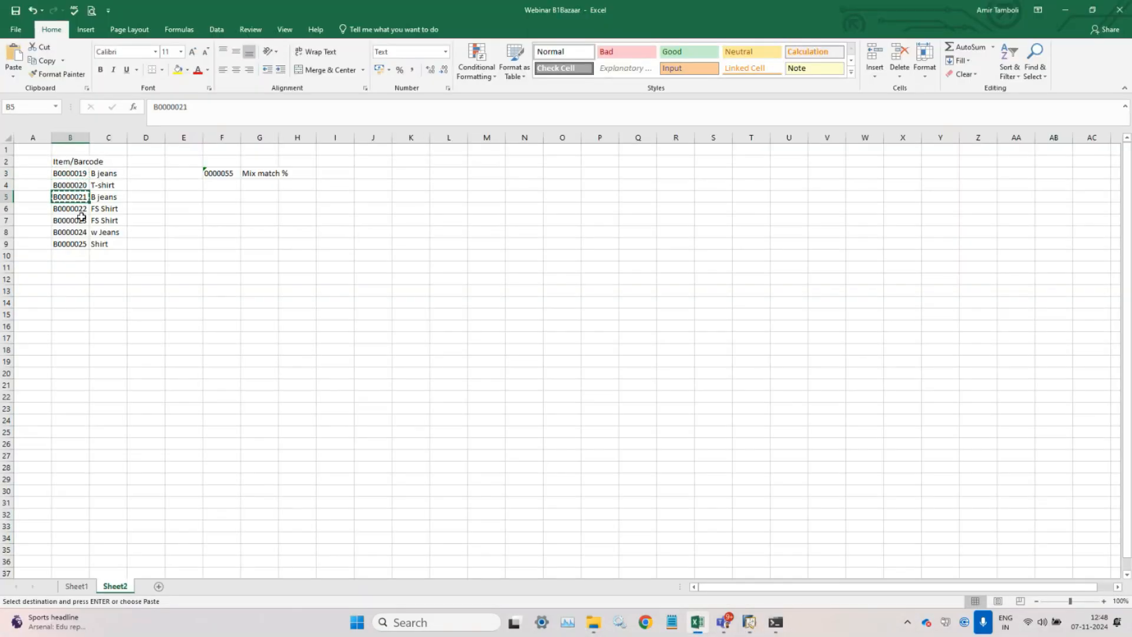
{"action": "left_click", "coordinate": [749, 624]}
{"action": "key", "text": "ctrl+v"}
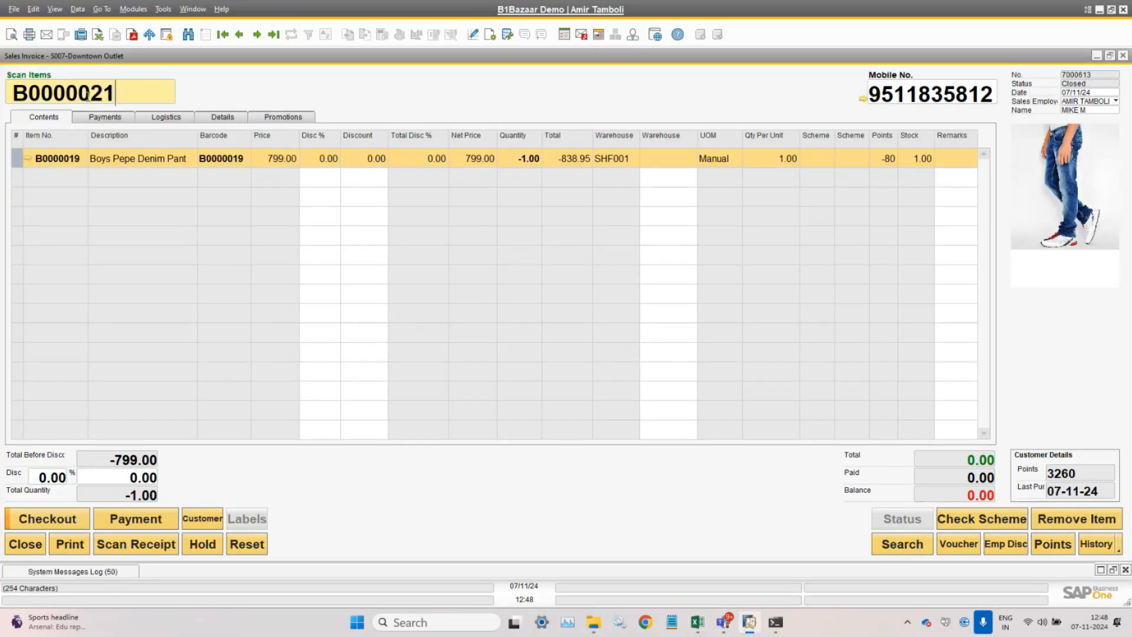
{"action": "key", "text": "Return"}
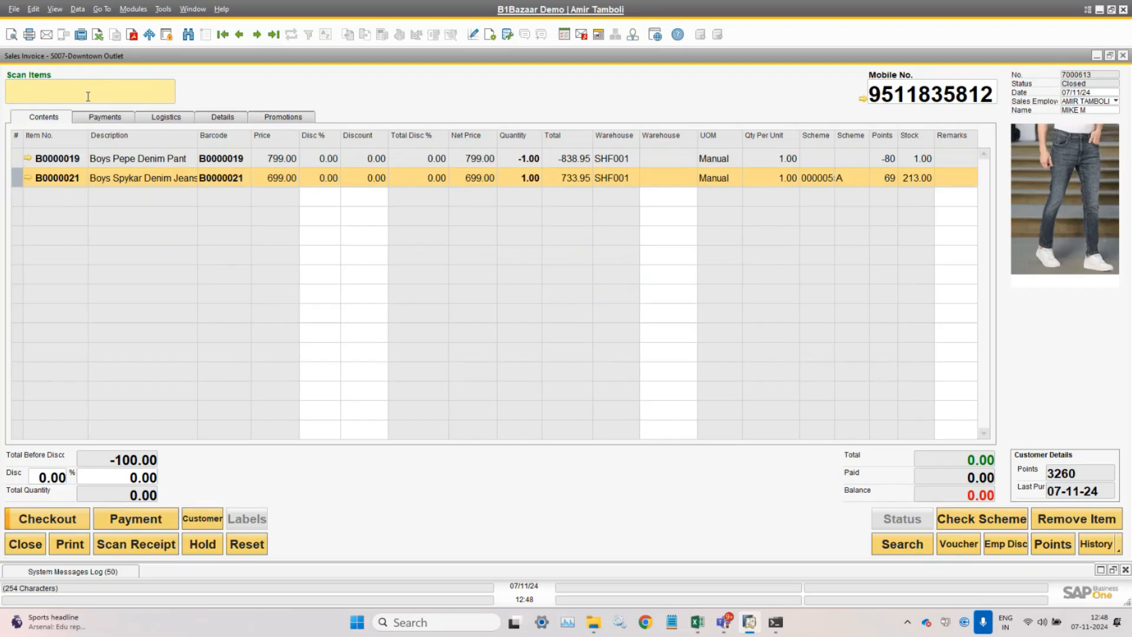
- Copy item code B0000025 from cell B9 of the Excel barcode list
{"action": "mouse_move", "coordinate": [700, 623]}
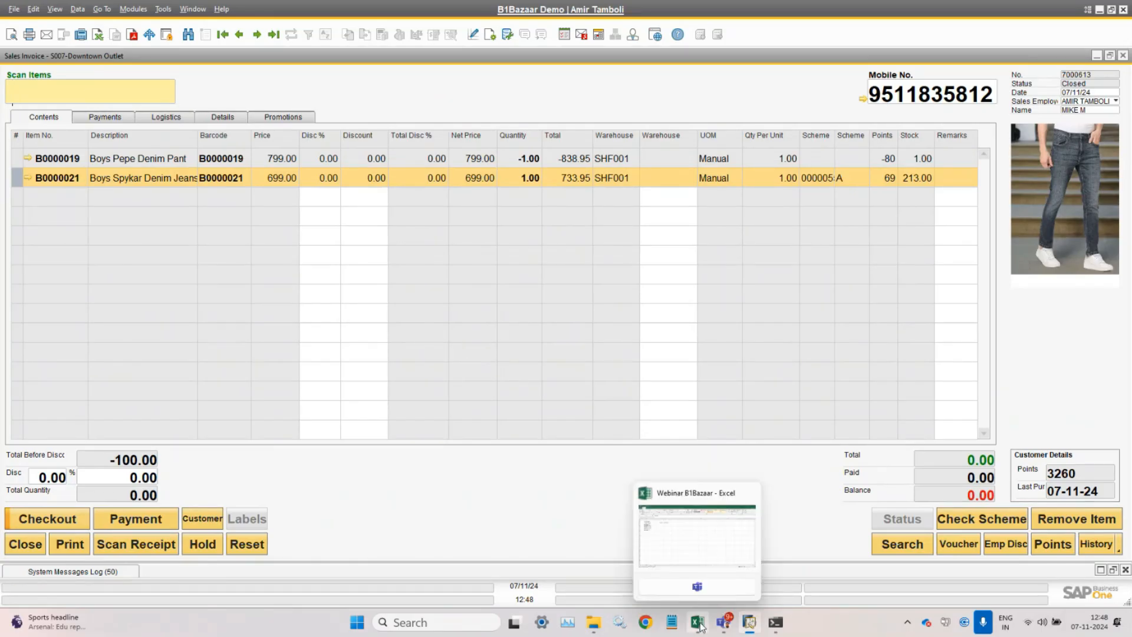
{"action": "left_click", "coordinate": [690, 533]}
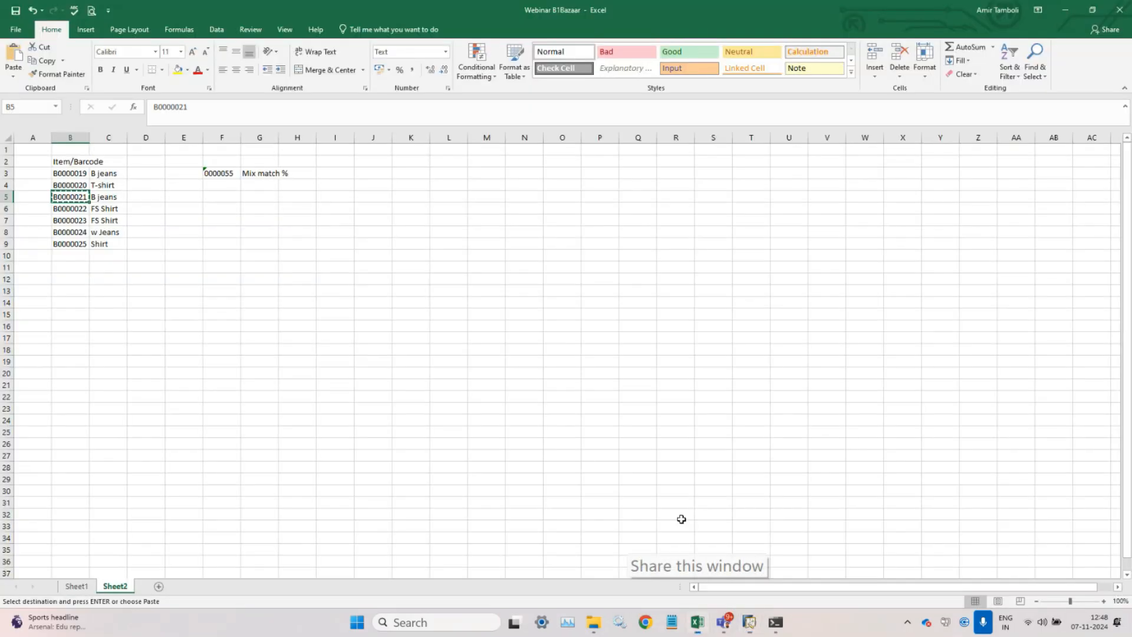
{"action": "left_click", "coordinate": [73, 231]}
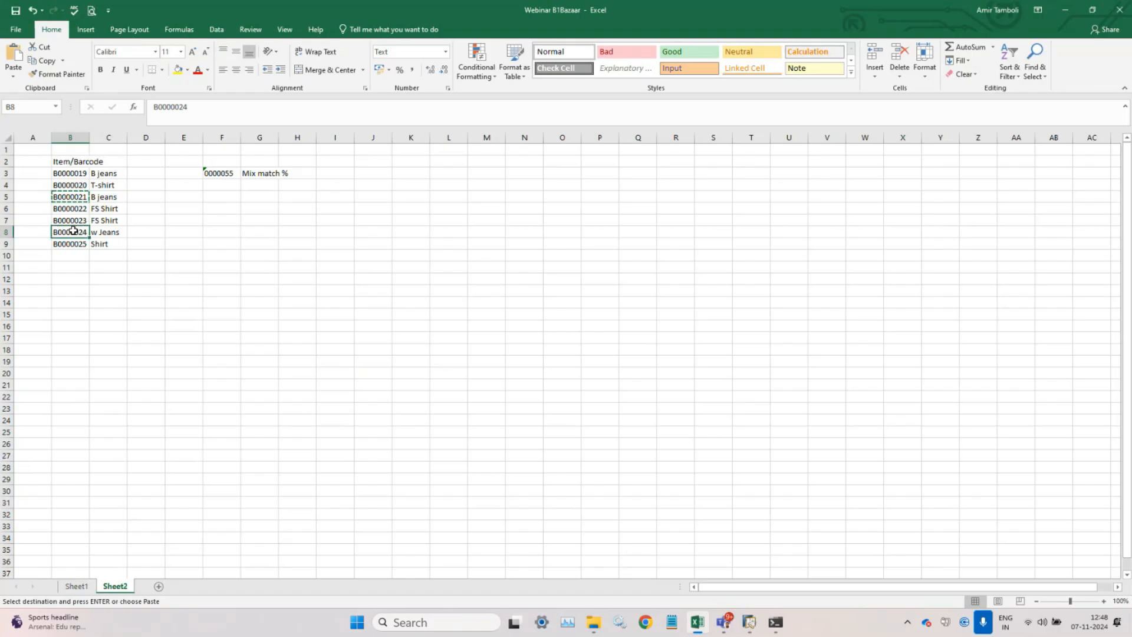
{"action": "left_click", "coordinate": [74, 244]}
{"action": "key", "text": "ctrl+c"}
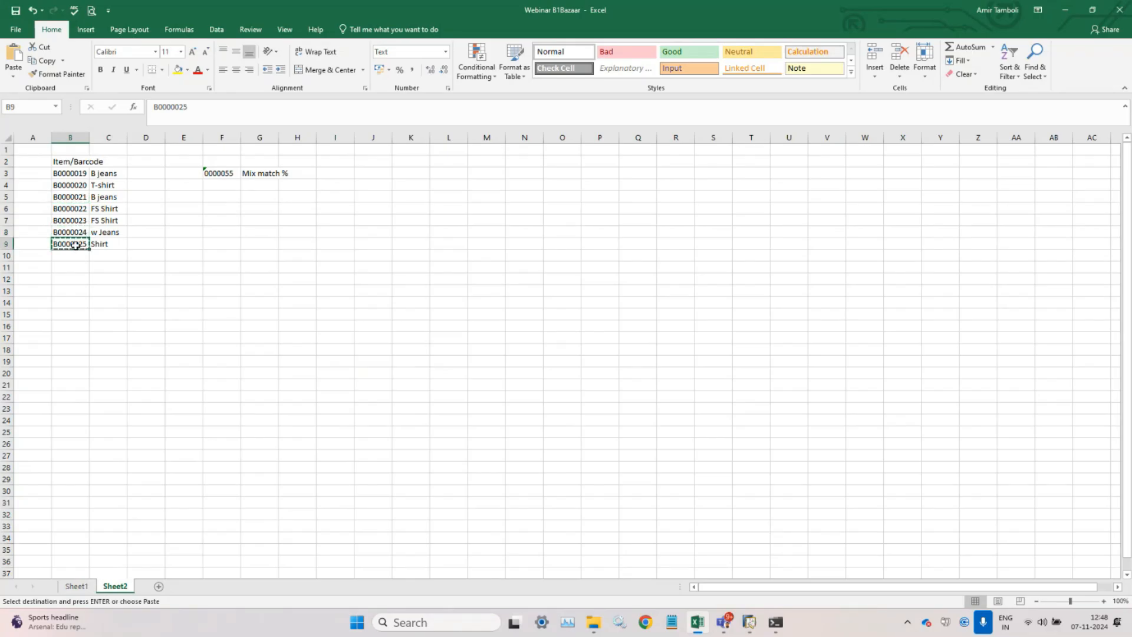
{"action": "key", "text": "alt+Tab"}
- Add Shirt[B] B0000025 at 523.95, bringing the total to 419.00, and fit grid columns to contents
{"action": "key", "text": "ctrl+v"}
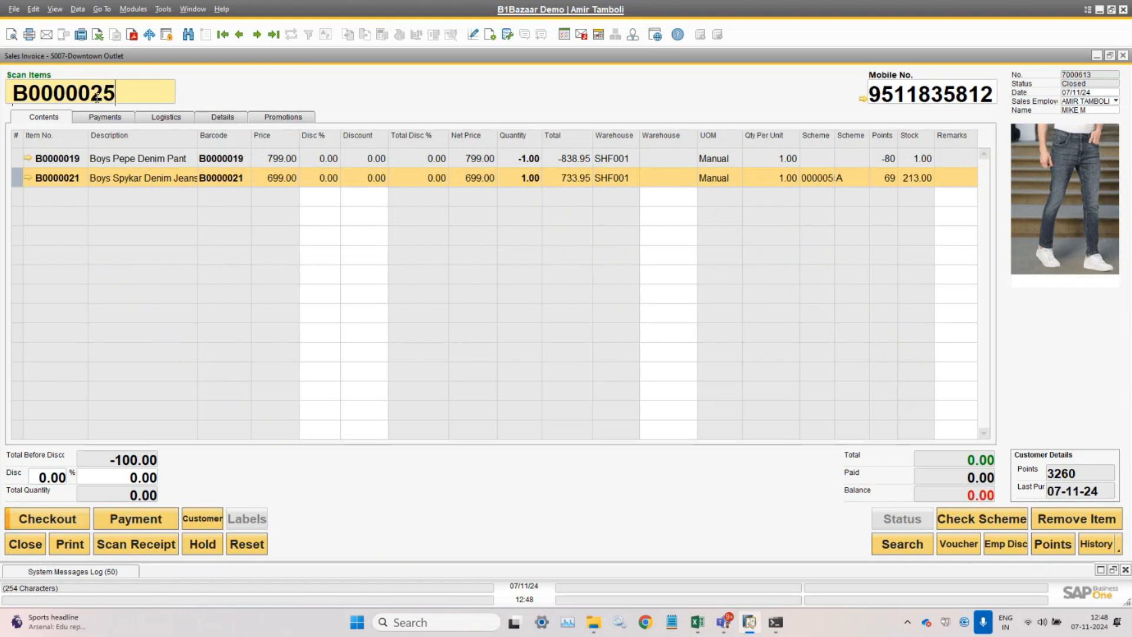
{"action": "key", "text": "Return"}
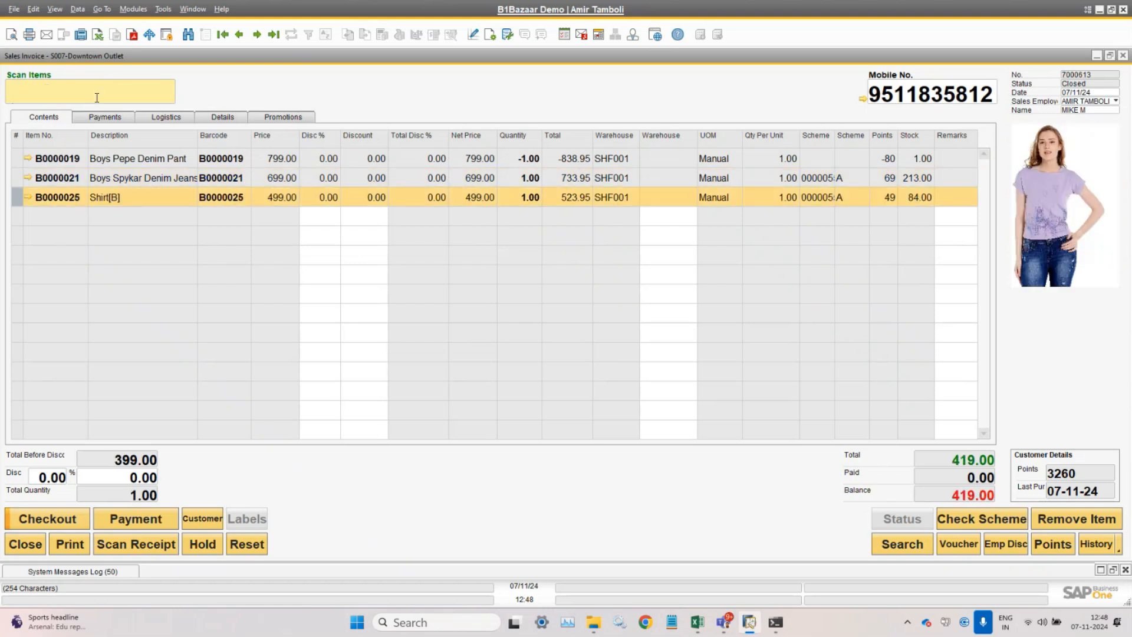
{"action": "left_click", "coordinate": [54, 9]}
{"action": "left_click", "coordinate": [100, 112]}
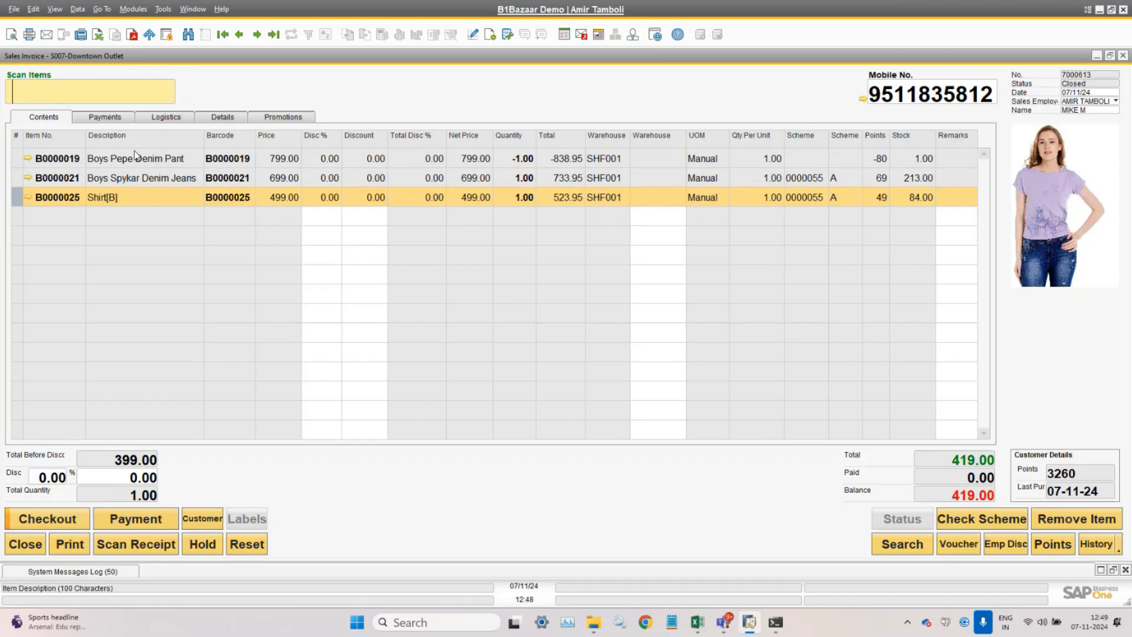
{"action": "left_click", "coordinate": [16, 161]}
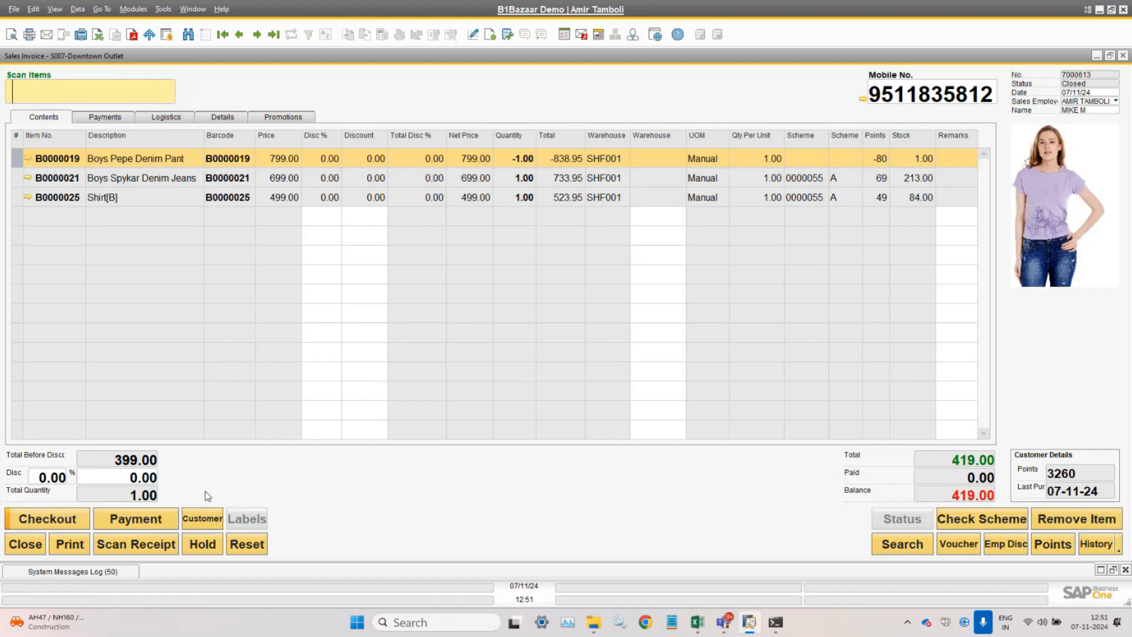
- Pay the full 419.00 by credit card on Machine 1 with its slip number, cash given 0
{"action": "left_click", "coordinate": [58, 523]}
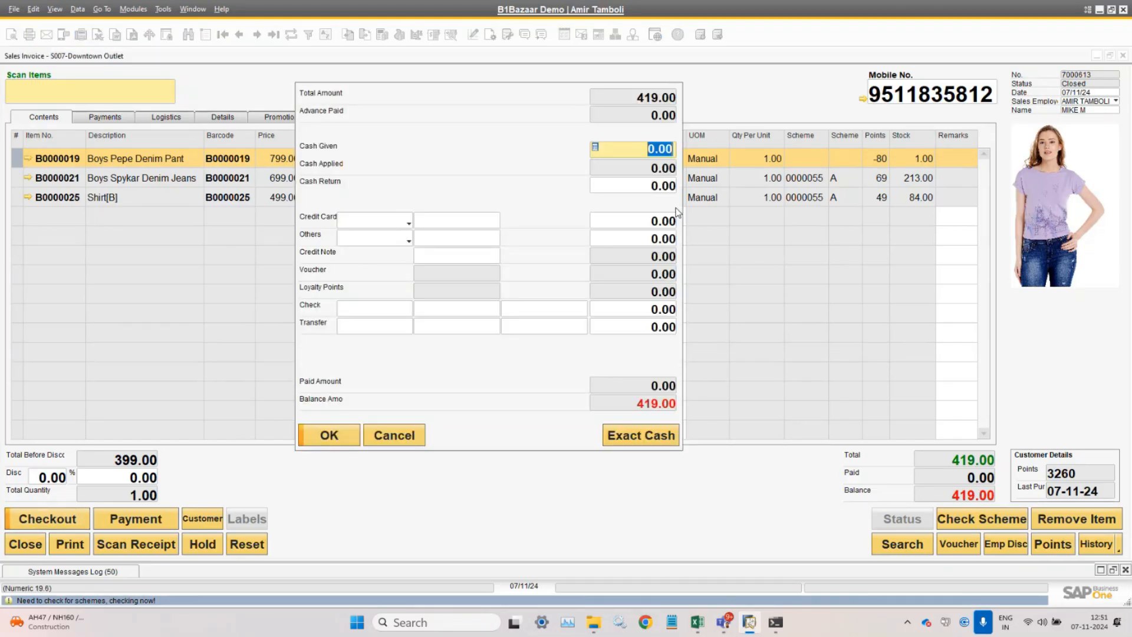
{"action": "left_click", "coordinate": [653, 436]}
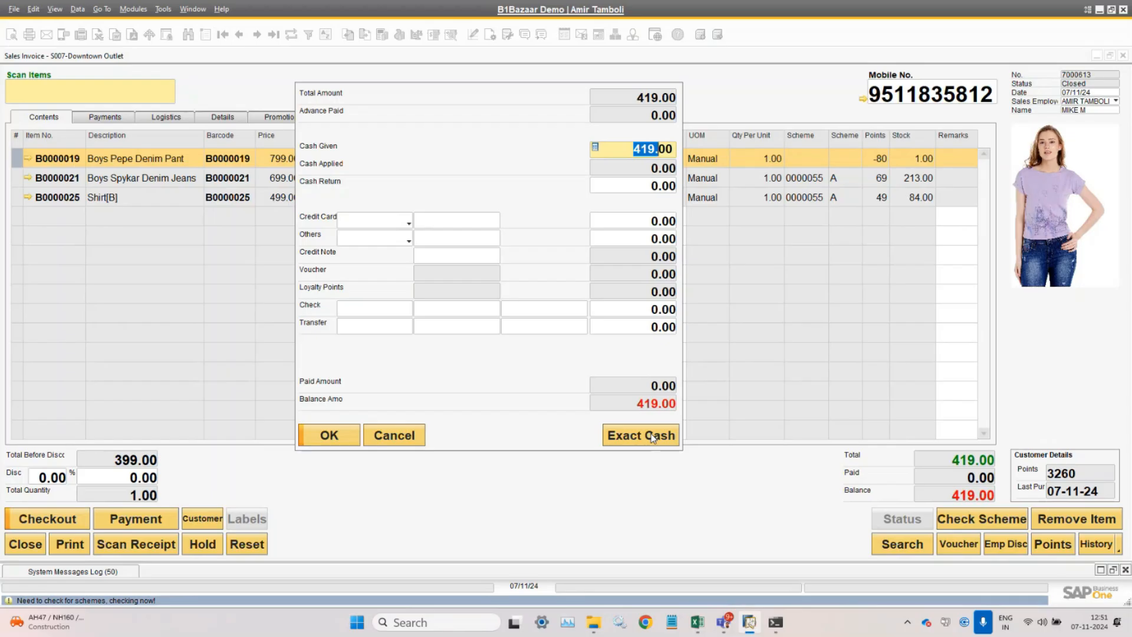
{"action": "left_click_drag", "start_coordinate": [633, 149], "coordinate": [689, 150]}
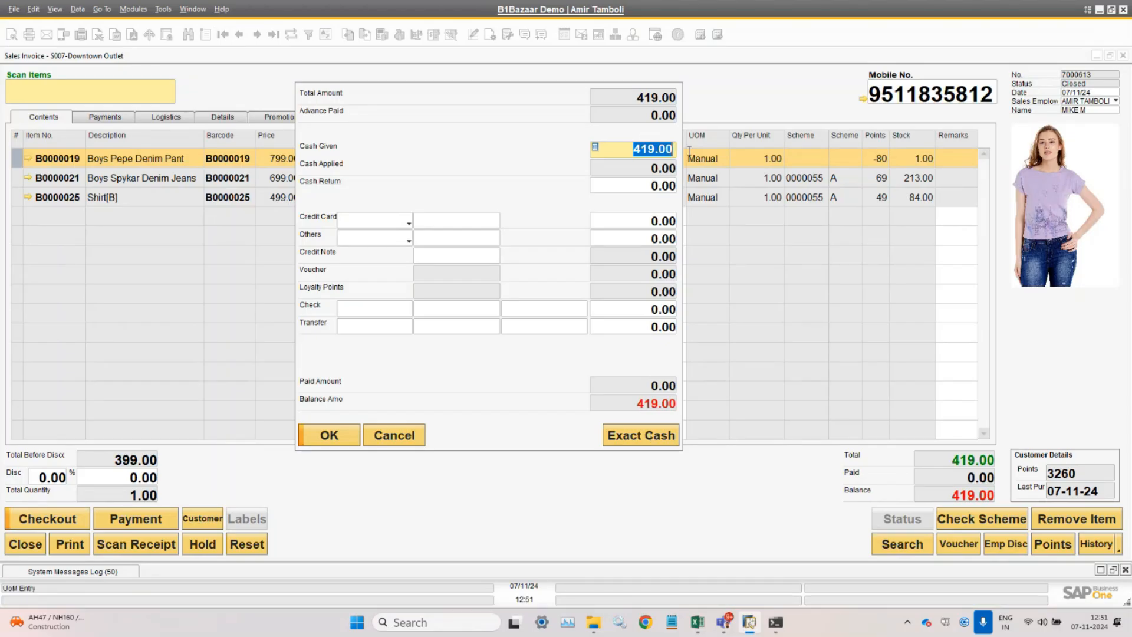
{"action": "type", "text": "0"}
{"action": "left_click", "coordinate": [382, 222]}
{"action": "left_click", "coordinate": [384, 236]}
{"action": "left_click", "coordinate": [450, 221]}
{"action": "type", "text": "54262"}
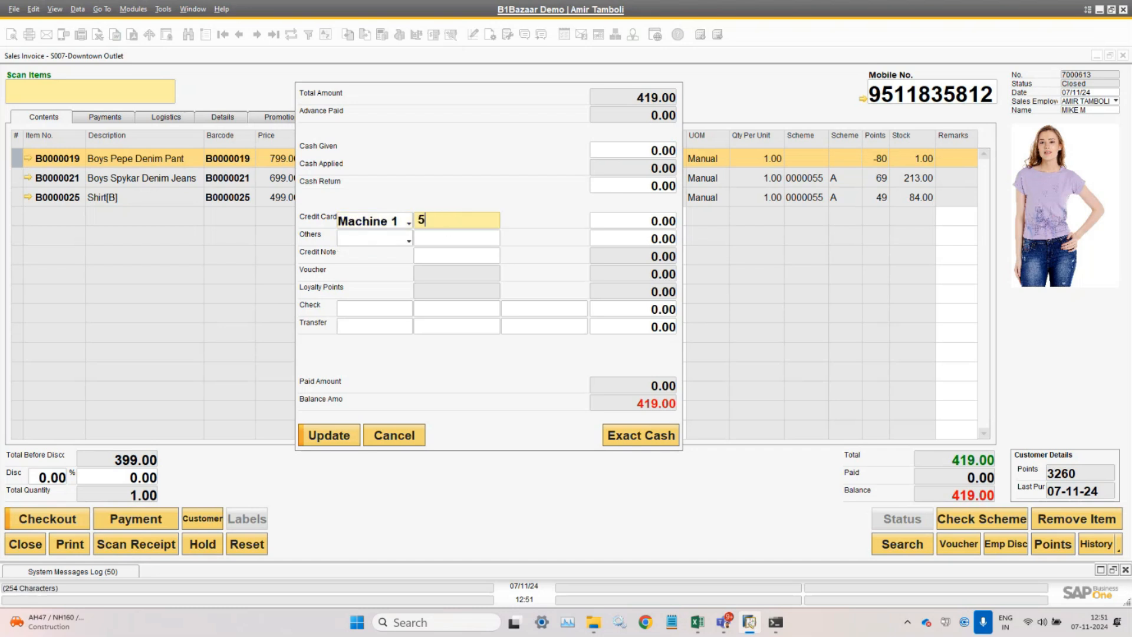
{"action": "left_click", "coordinate": [651, 226]}
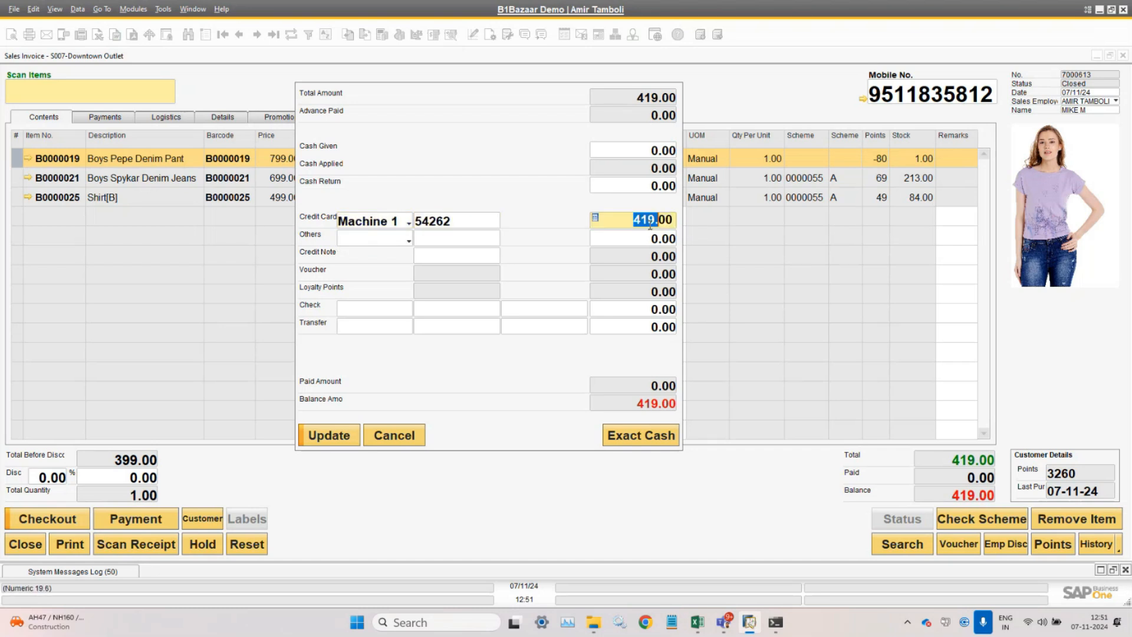
{"action": "left_click", "coordinate": [326, 439]}
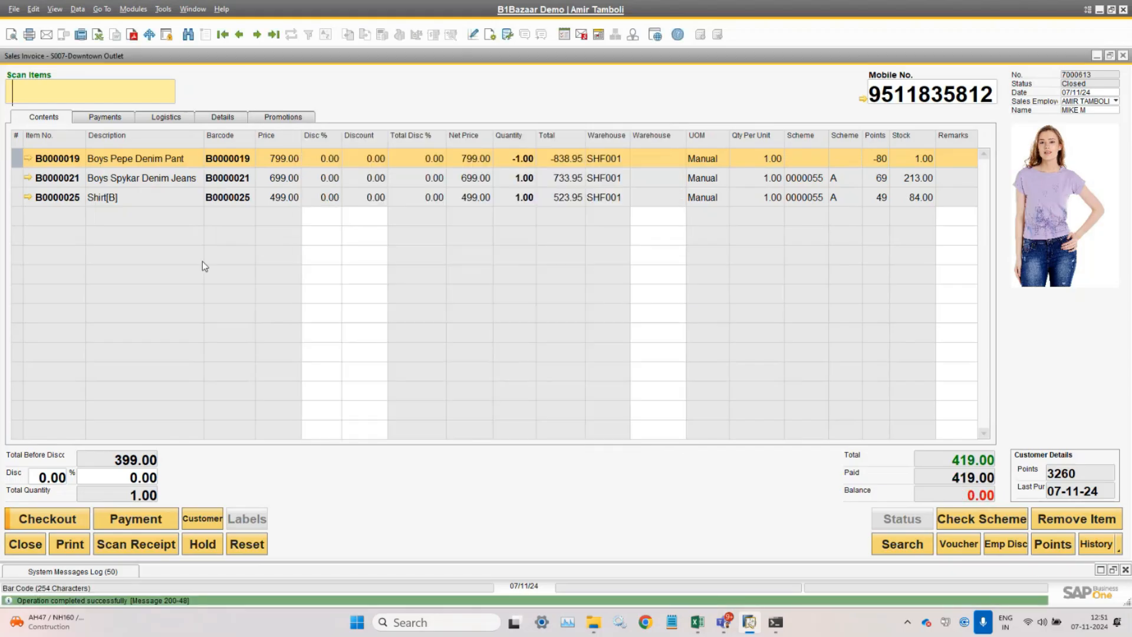
- Check the payment lines, finish checkout saving the receipt as Receipt -3.pdf, and reopen invoice 7000613
{"action": "left_click", "coordinate": [114, 118]}
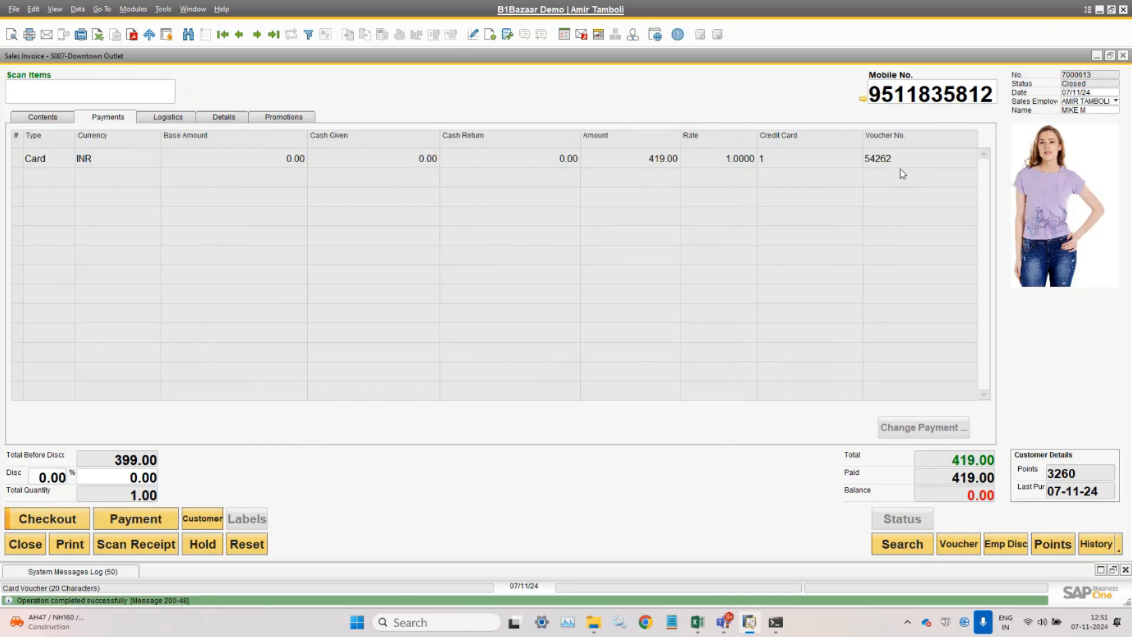
{"action": "left_click", "coordinate": [36, 117]}
{"action": "left_click", "coordinate": [40, 524]}
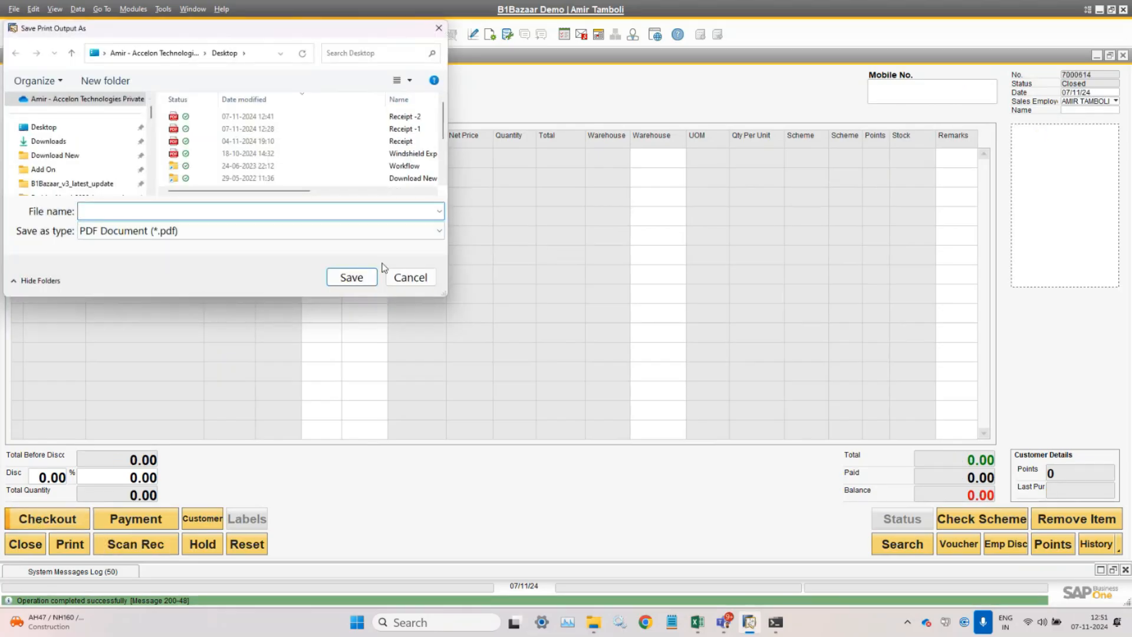
{"action": "type", "text": "r"}
{"action": "key", "text": "Down"}
{"action": "key", "text": "Down"}
{"action": "key", "text": "Left"}
{"action": "key", "text": "Left"}
{"action": "key", "text": "Left"}
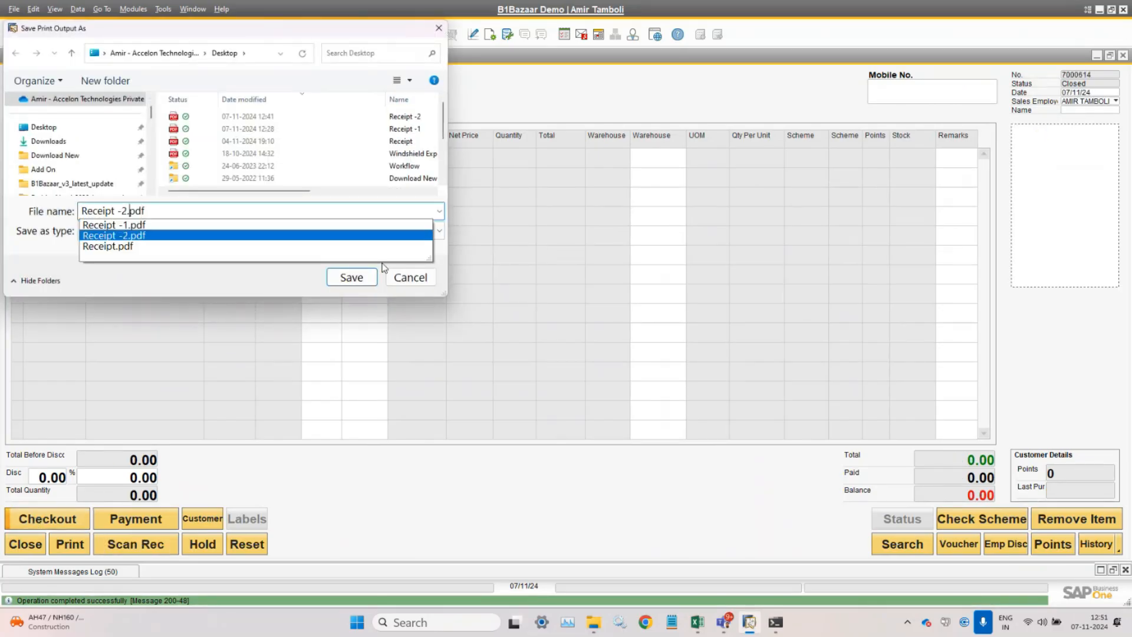
{"action": "key", "text": "BackSpace"}
{"action": "type", "text": "3"}
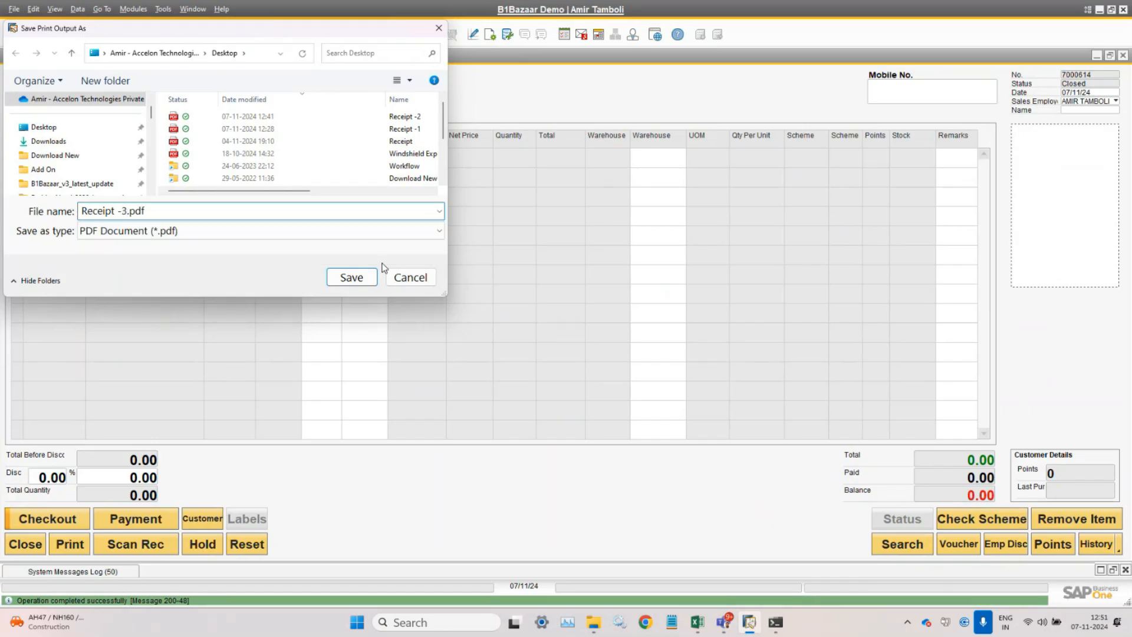
{"action": "key", "text": "Return"}
{"action": "left_click", "coordinate": [239, 34]}
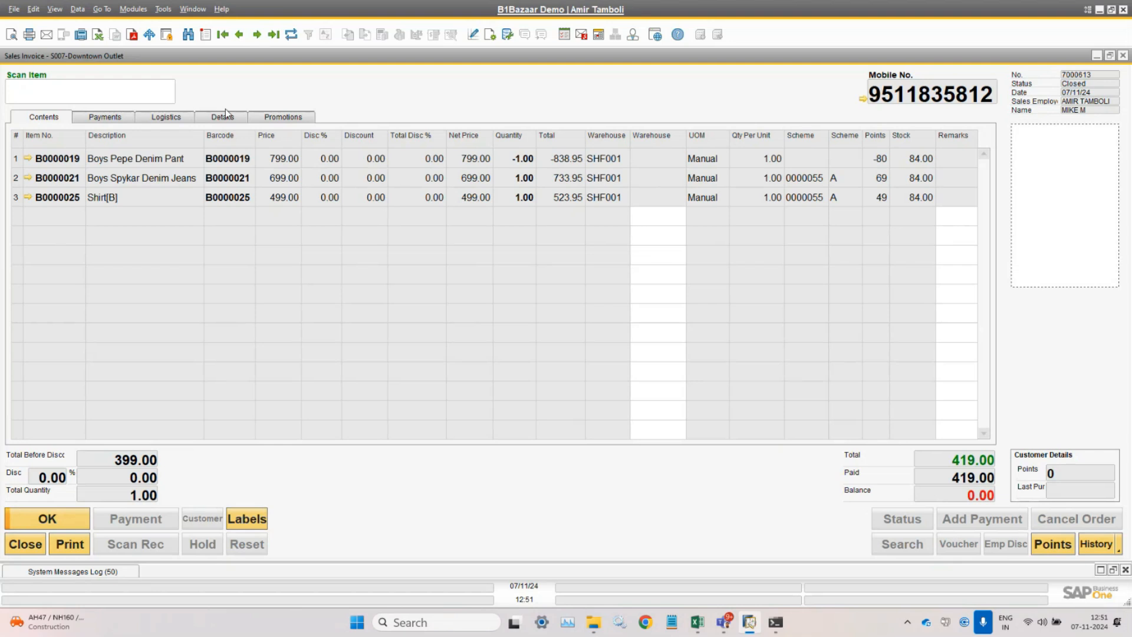
- Open linked incoming payment 7000575 from the invoice details and view its relationship map
{"action": "left_click", "coordinate": [225, 114]}
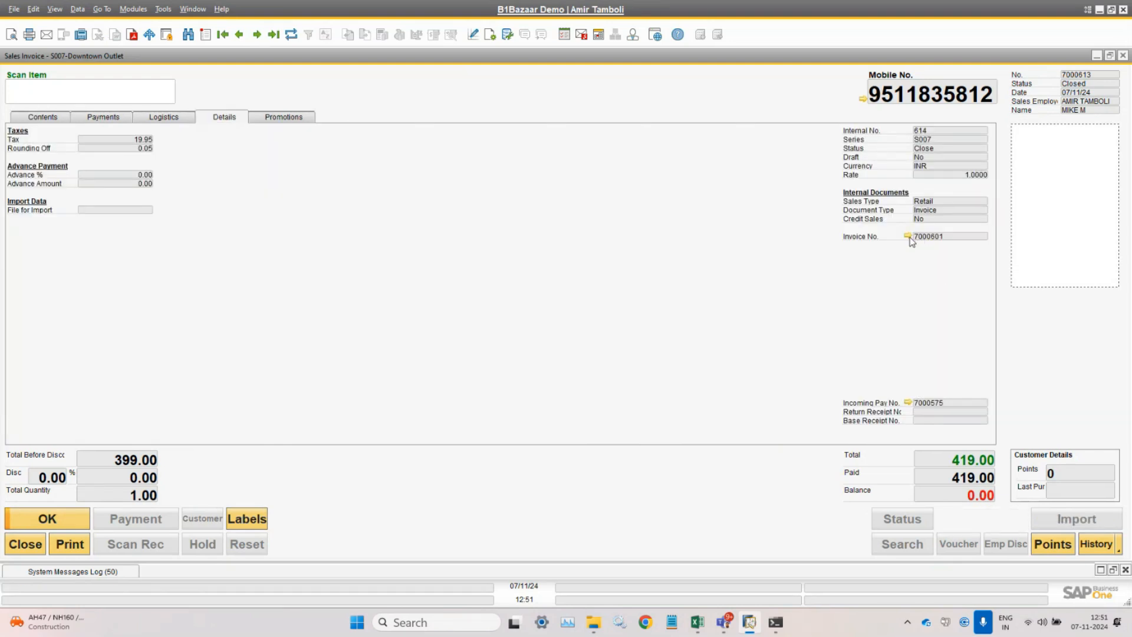
{"action": "left_click", "coordinate": [908, 403]}
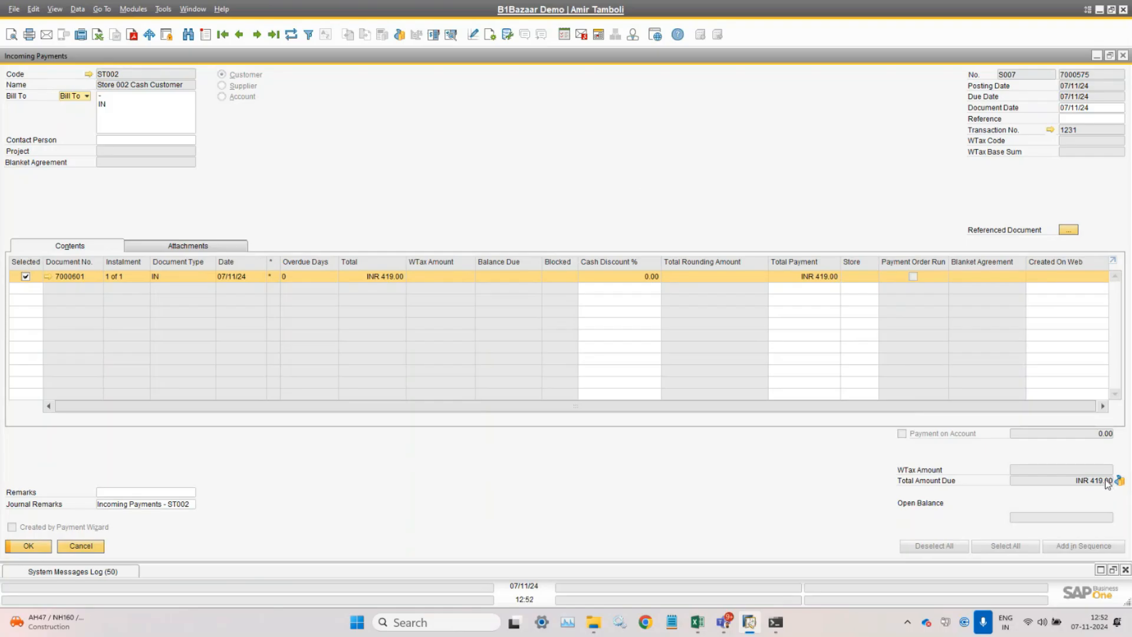
{"action": "right_click", "coordinate": [497, 148]}
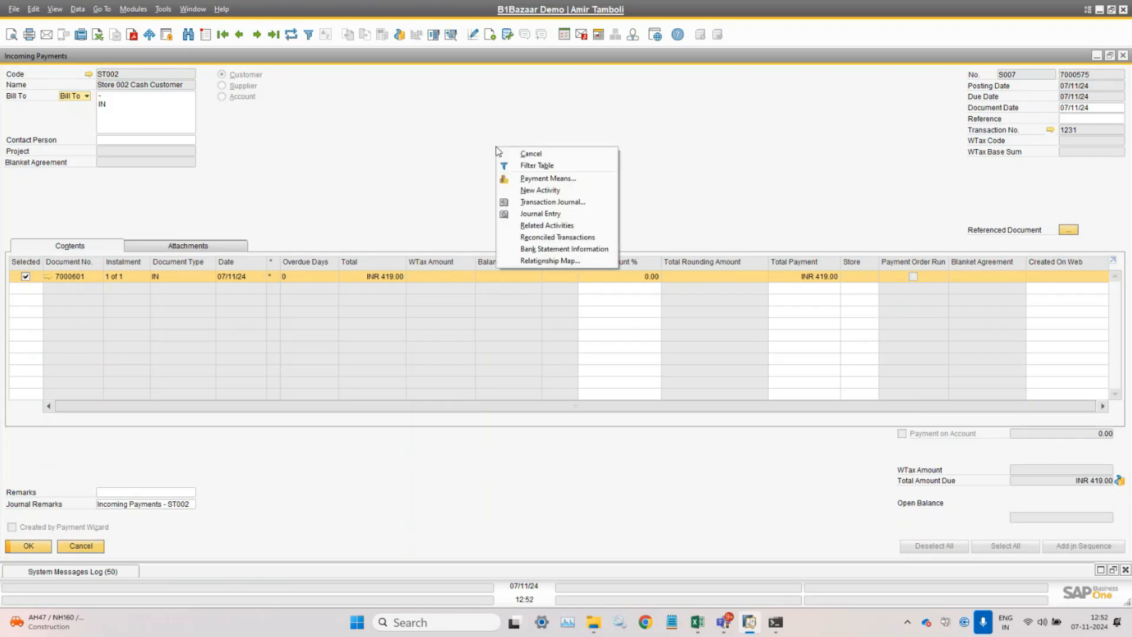
{"action": "left_click", "coordinate": [552, 260]}
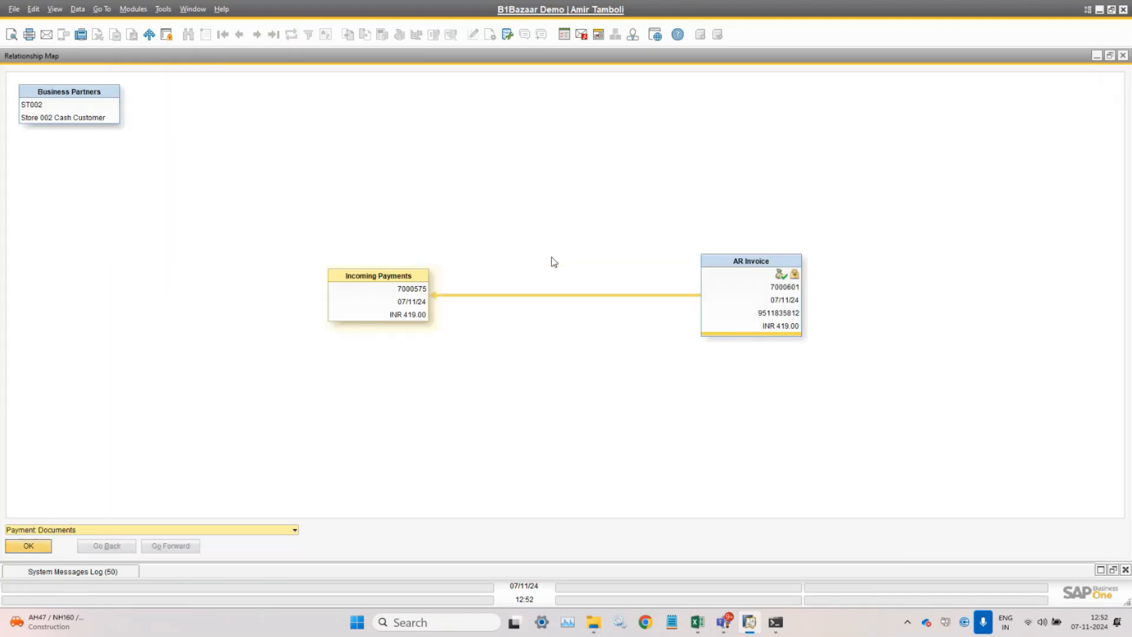
{"action": "left_click", "coordinate": [367, 306]}
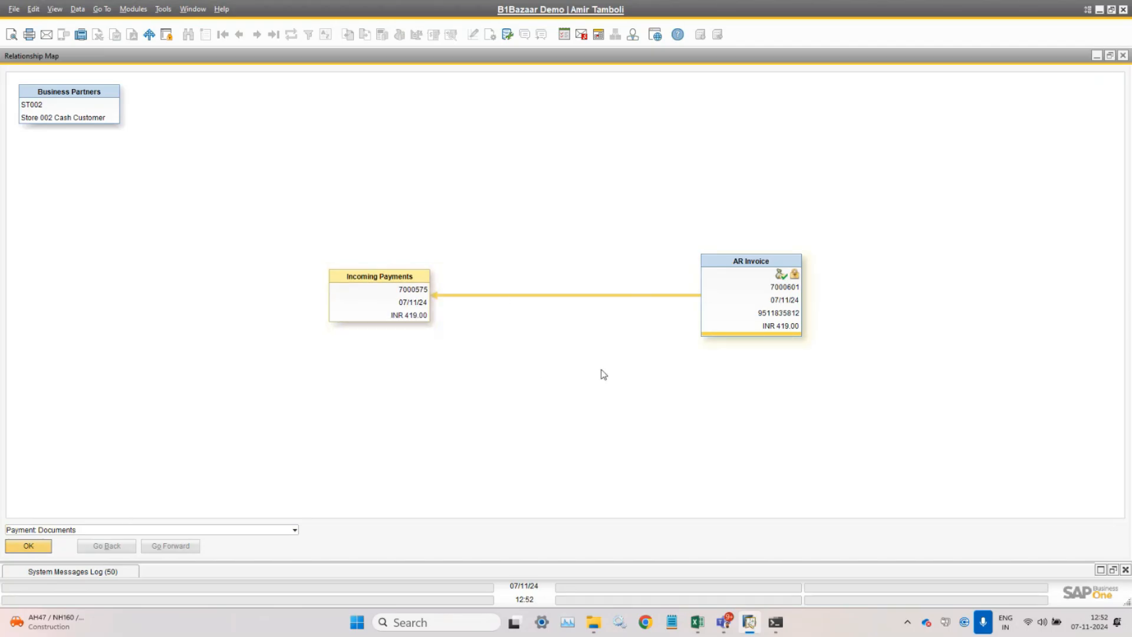
{"action": "left_click", "coordinate": [44, 548]}
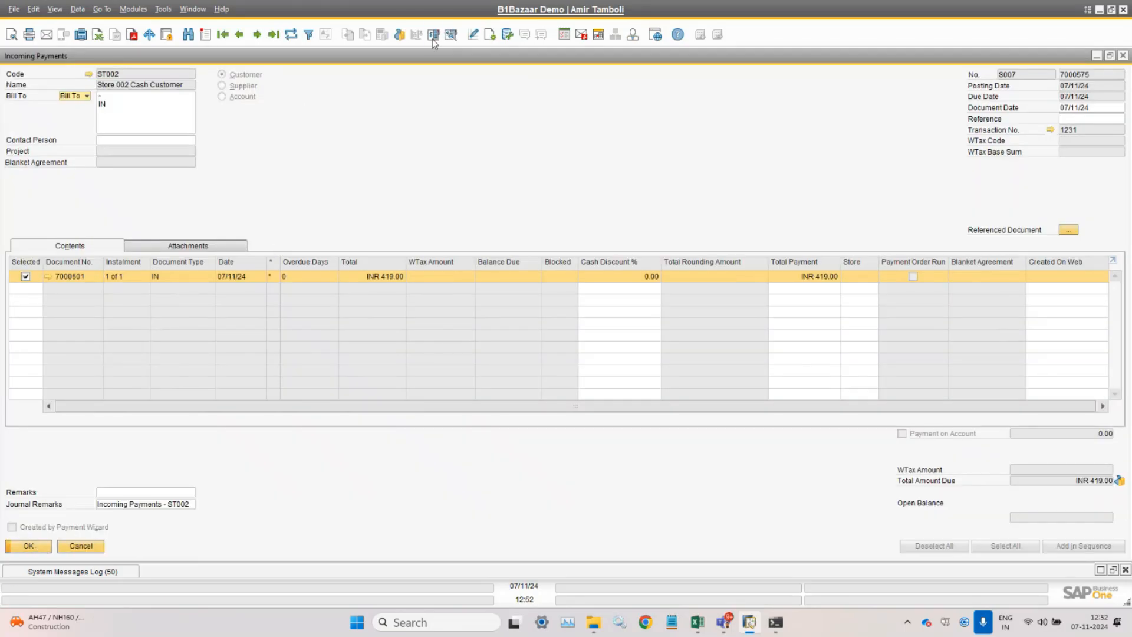
- Inspect journal entry 7001231 debiting Machine Account No. 1, then close the payment
{"action": "left_click", "coordinate": [452, 37]}
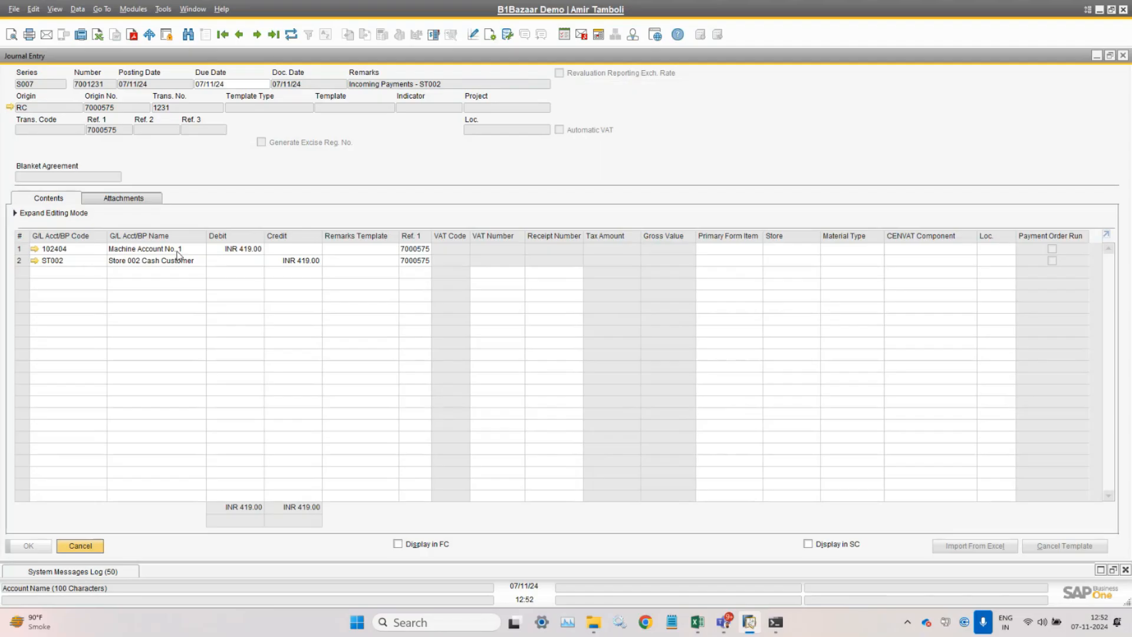
{"action": "left_click", "coordinate": [86, 548]}
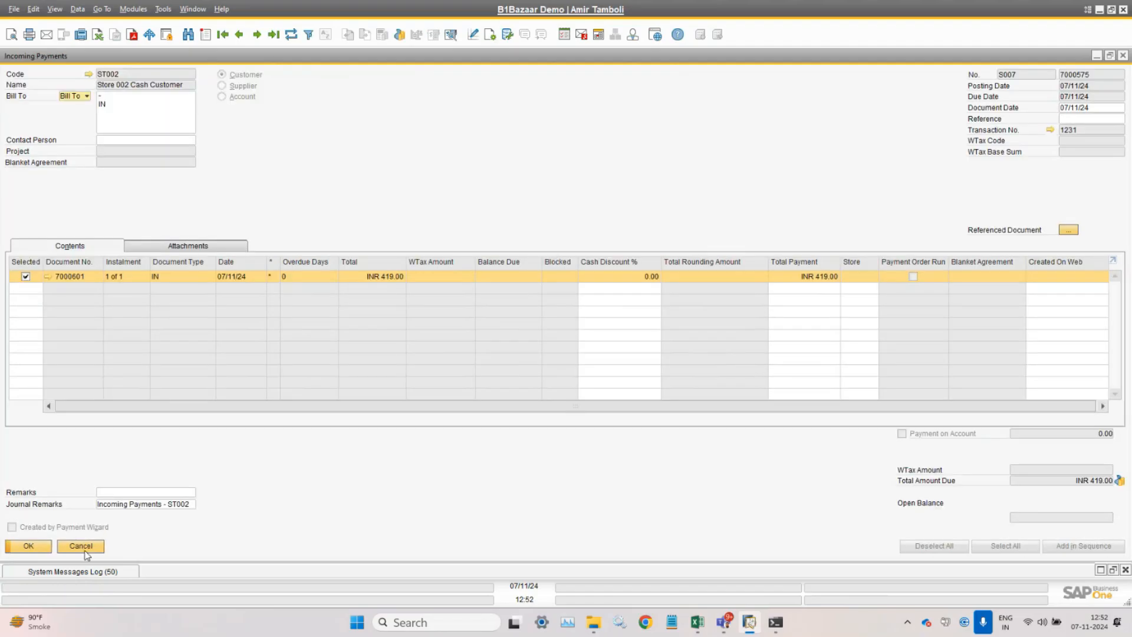
{"action": "left_click", "coordinate": [44, 546]}
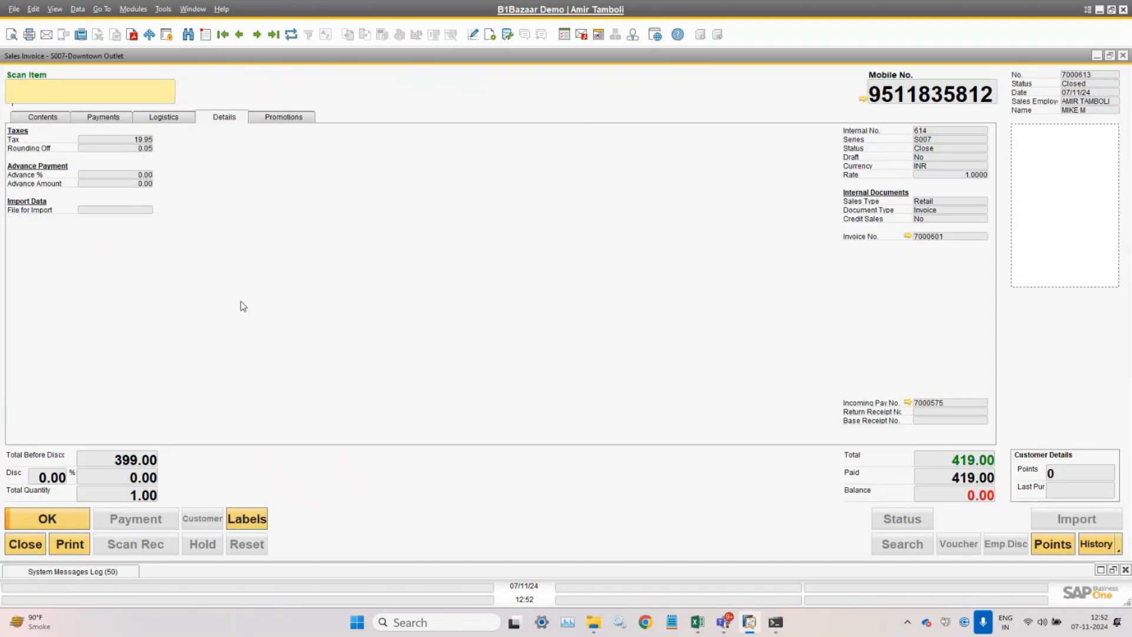
- Review the Contents and Payments tabs, then start new invoice 7000614 at the Mobile No. field
{"action": "left_click", "coordinate": [39, 117]}
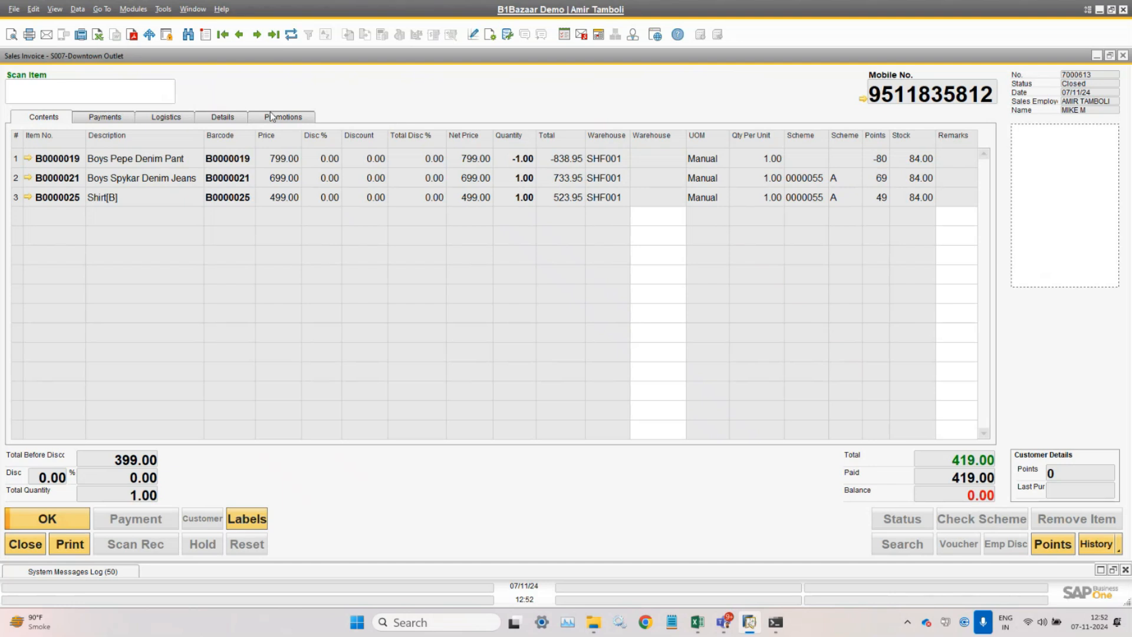
{"action": "left_click", "coordinate": [126, 118]}
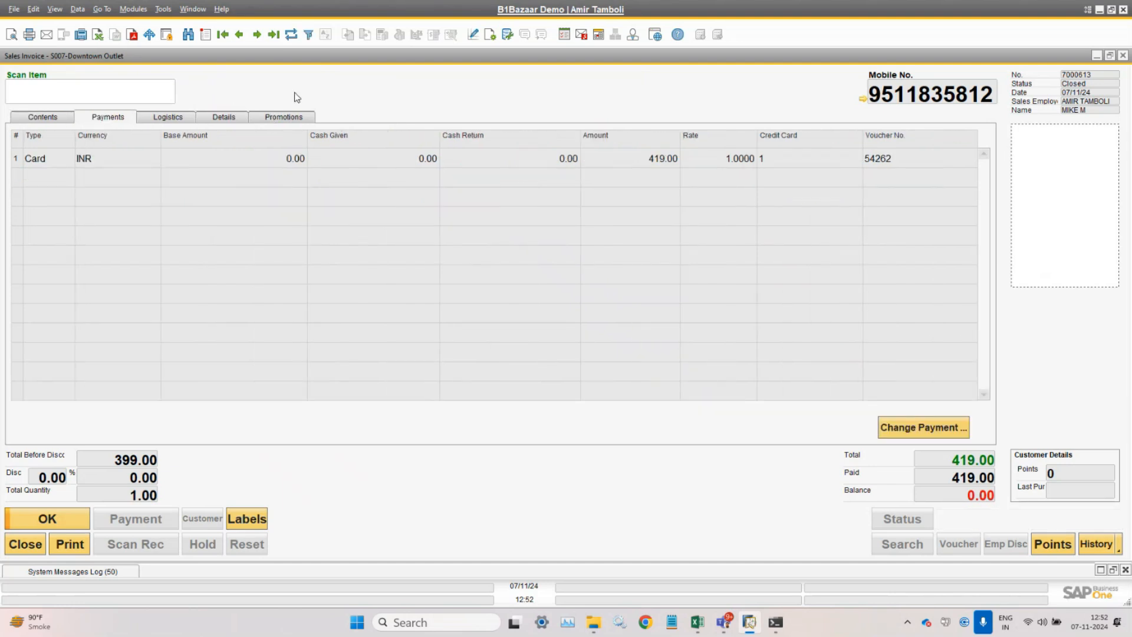
{"action": "key", "text": "ctrl+a"}
{"action": "left_click", "coordinate": [914, 86]}
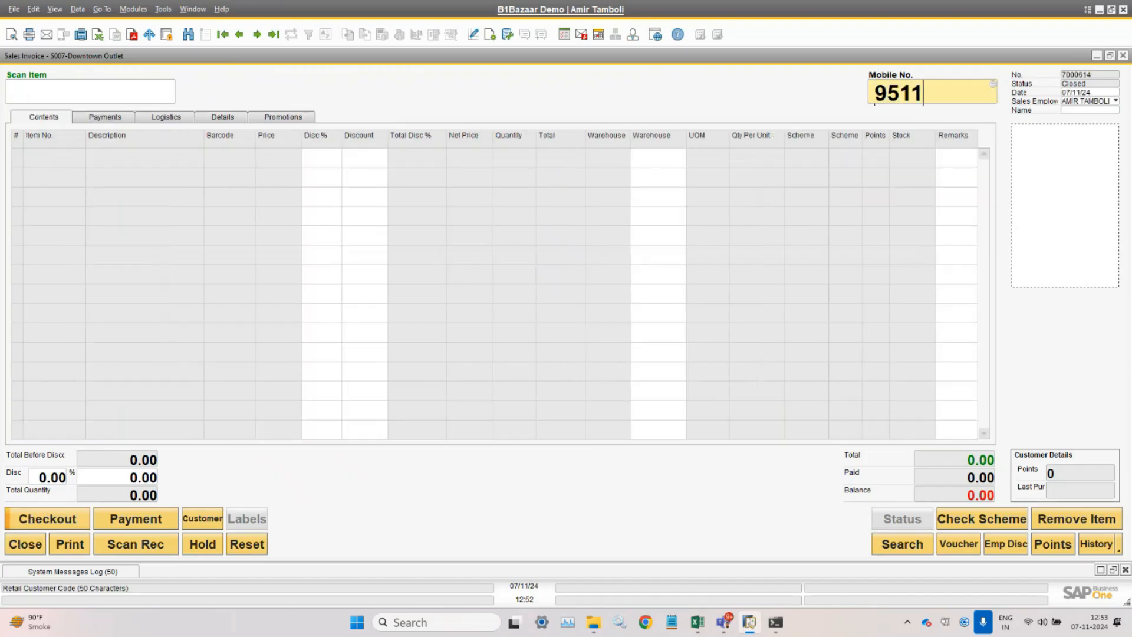
- Load the customer by their mobile number and add shirt B0000025 to the invoice
{"action": "key", "text": "Tab"}
{"action": "type", "text": "B0000025"}
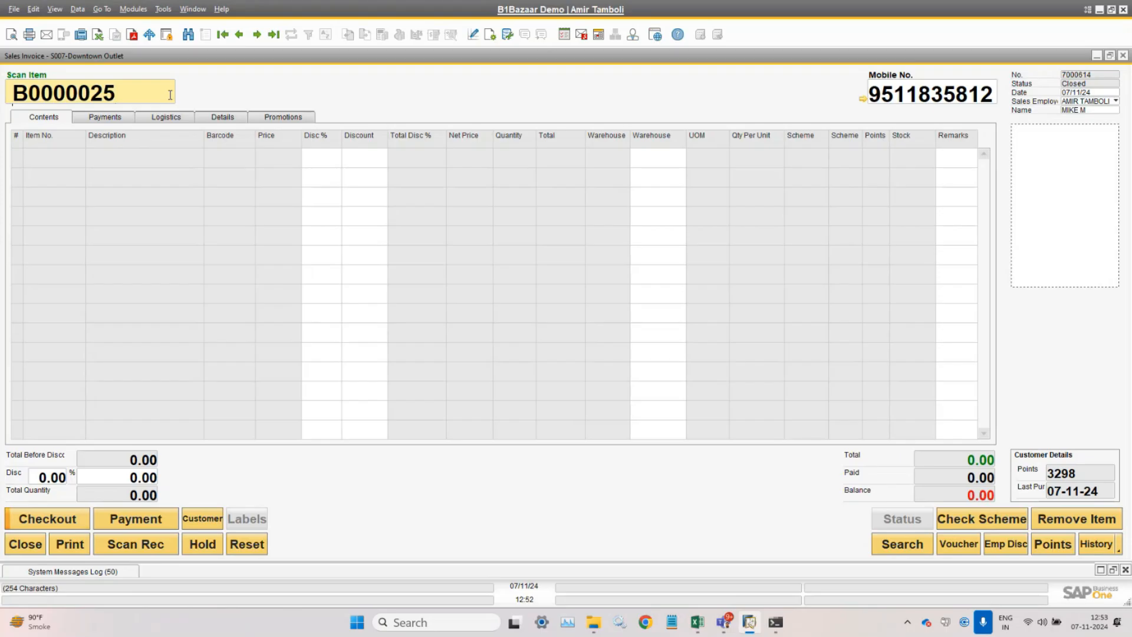
{"action": "key", "text": "Return"}
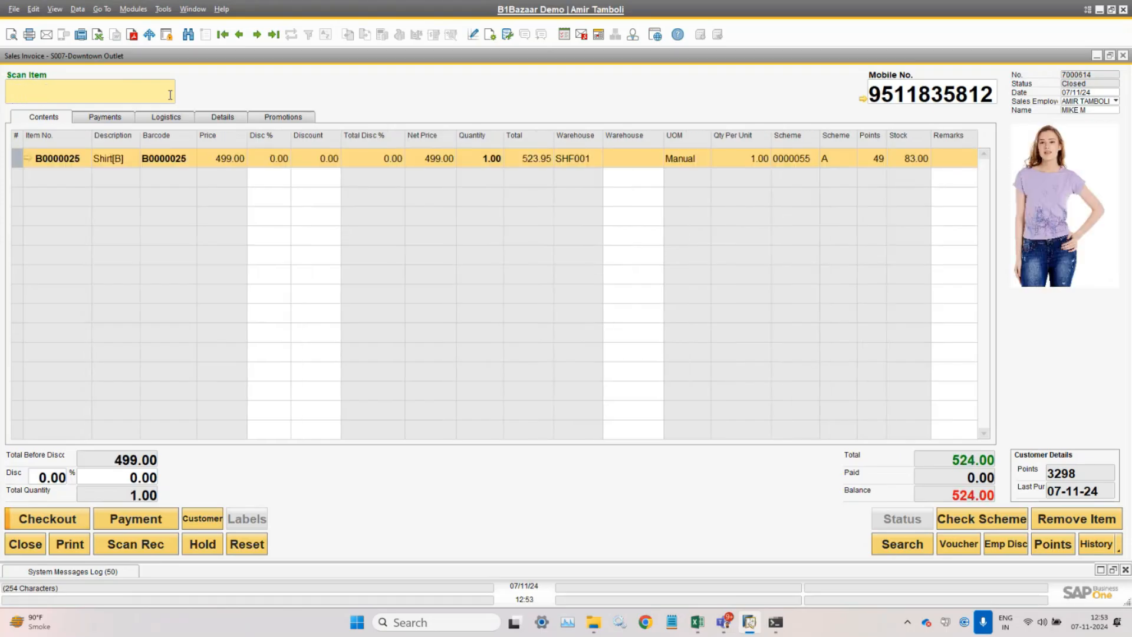
- Add items B0000021 and B0000020, bringing the invoice total to 2,622.00
{"action": "type", "text": "B0000025"}
{"action": "key", "text": "BackSpace"}
{"action": "type", "text": "1"}
{"action": "key", "text": "Return"}
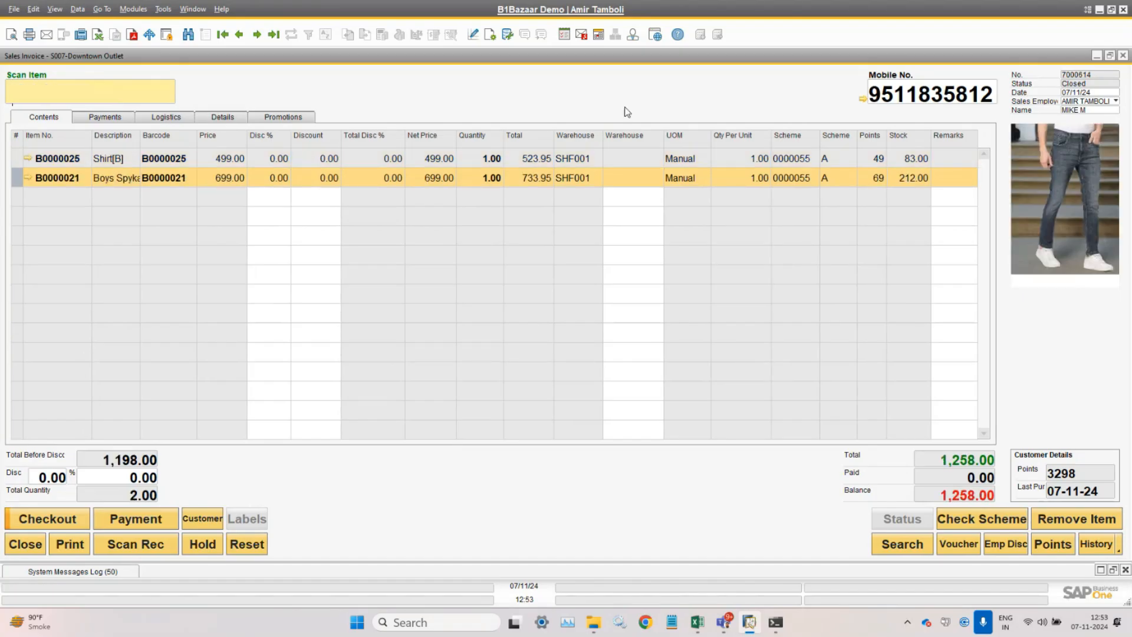
{"action": "type", "text": "B0000025"}
{"action": "key", "text": "BackSpace"}
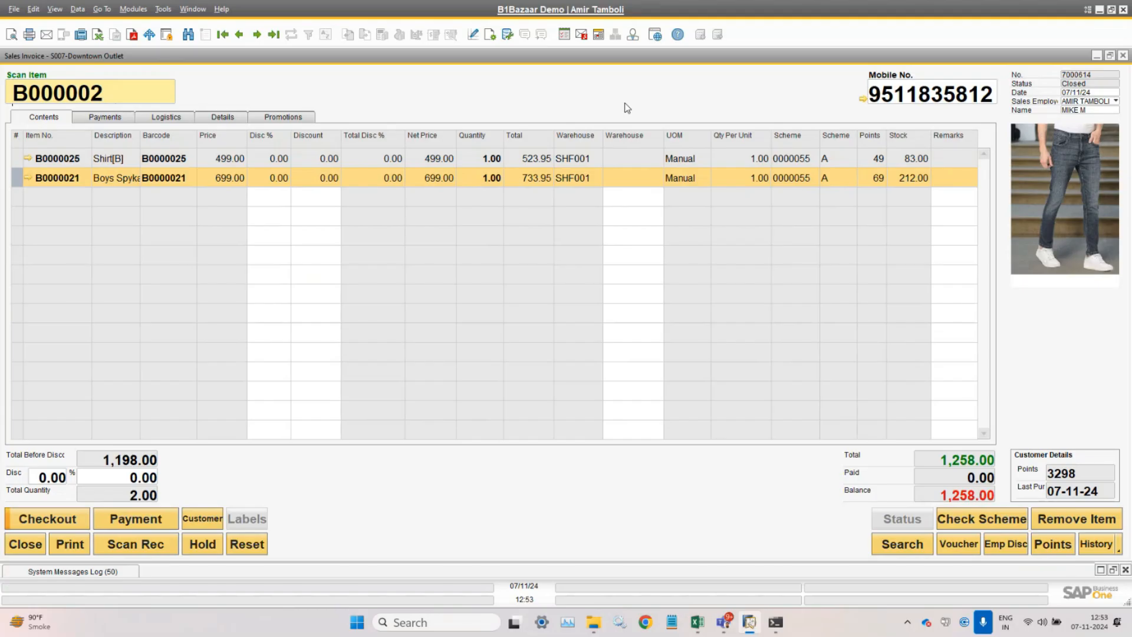
{"action": "type", "text": "0"}
{"action": "key", "text": "Return"}
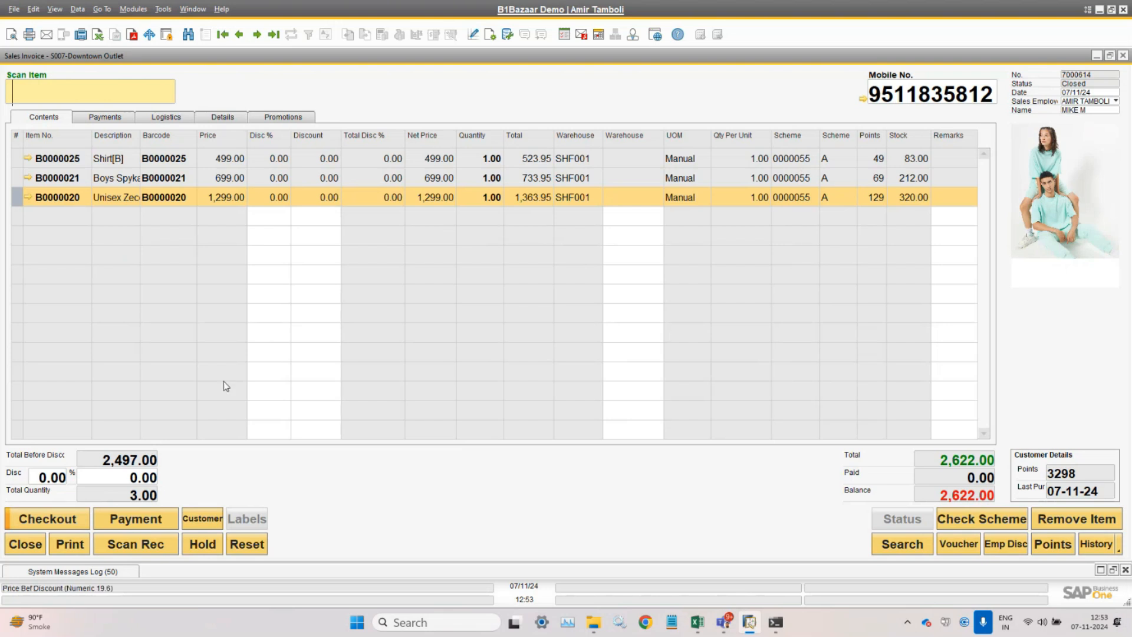
- Remove the Unisex B0000020 line and reopen checkout for the 1,258.00 total
{"action": "left_click", "coordinate": [71, 522]}
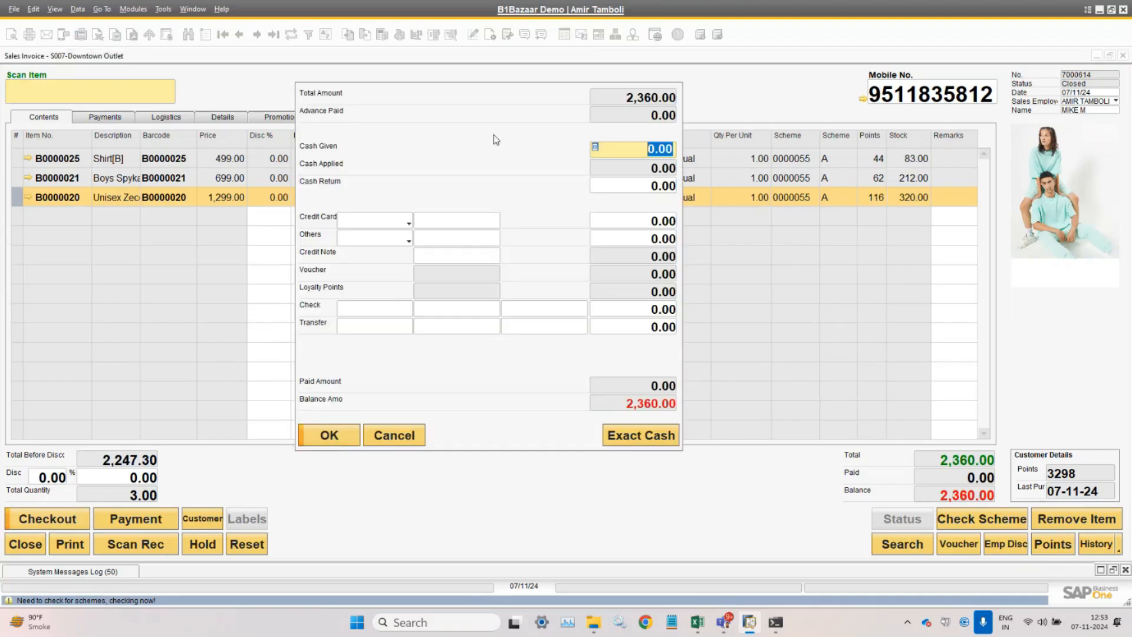
{"action": "left_click", "coordinate": [395, 437]}
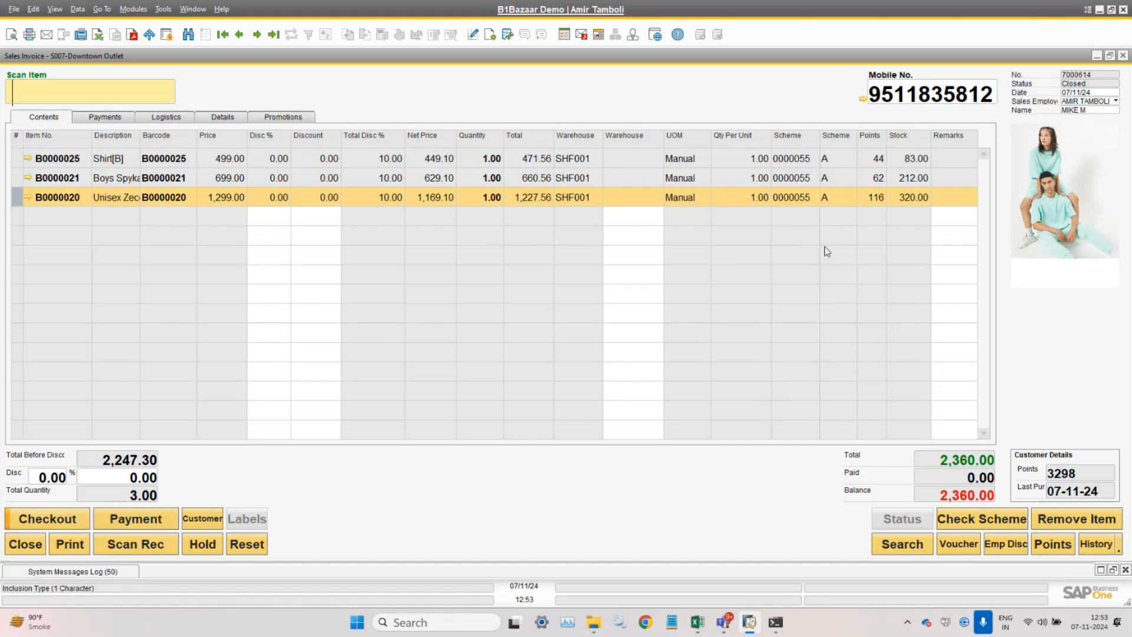
{"action": "left_click", "coordinate": [1105, 529]}
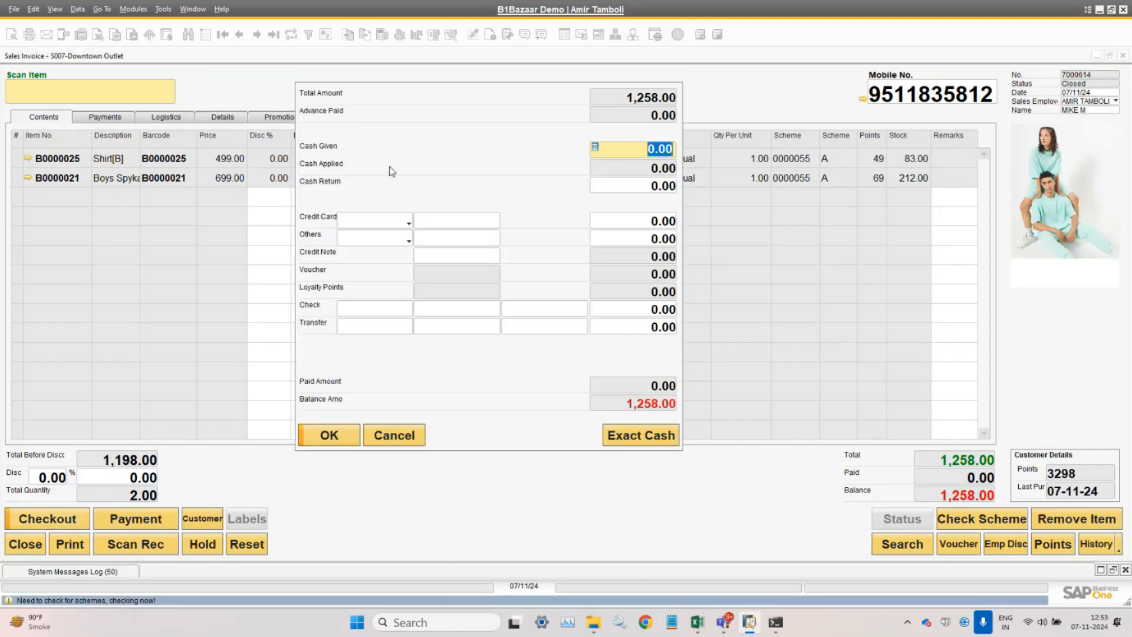
{"action": "left_click", "coordinate": [391, 436]}
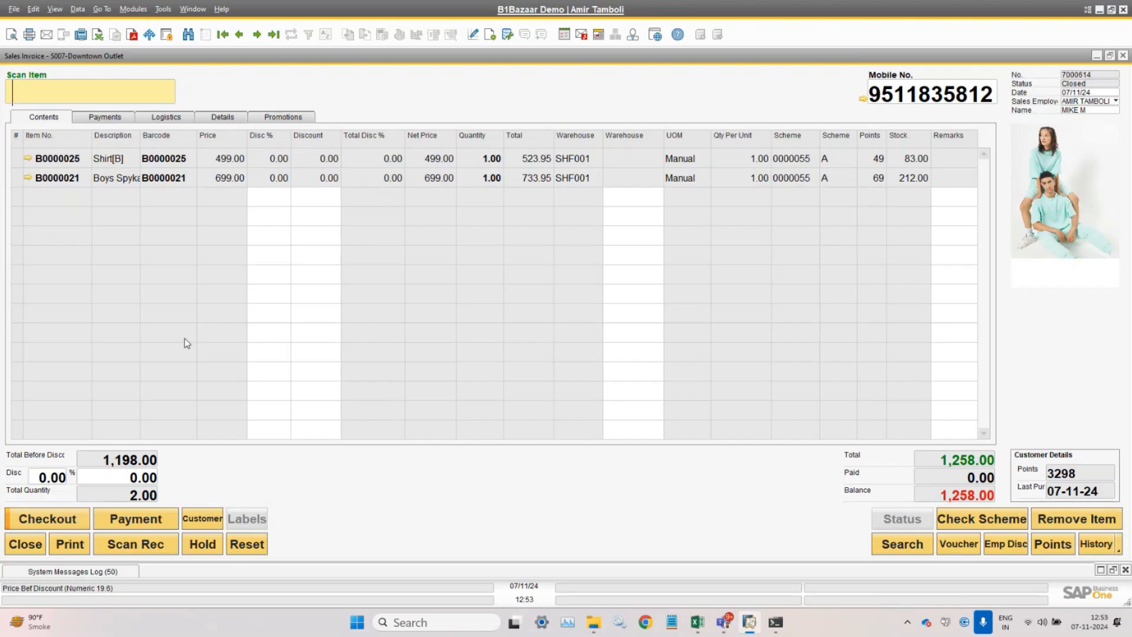
{"action": "left_click", "coordinate": [47, 520]}
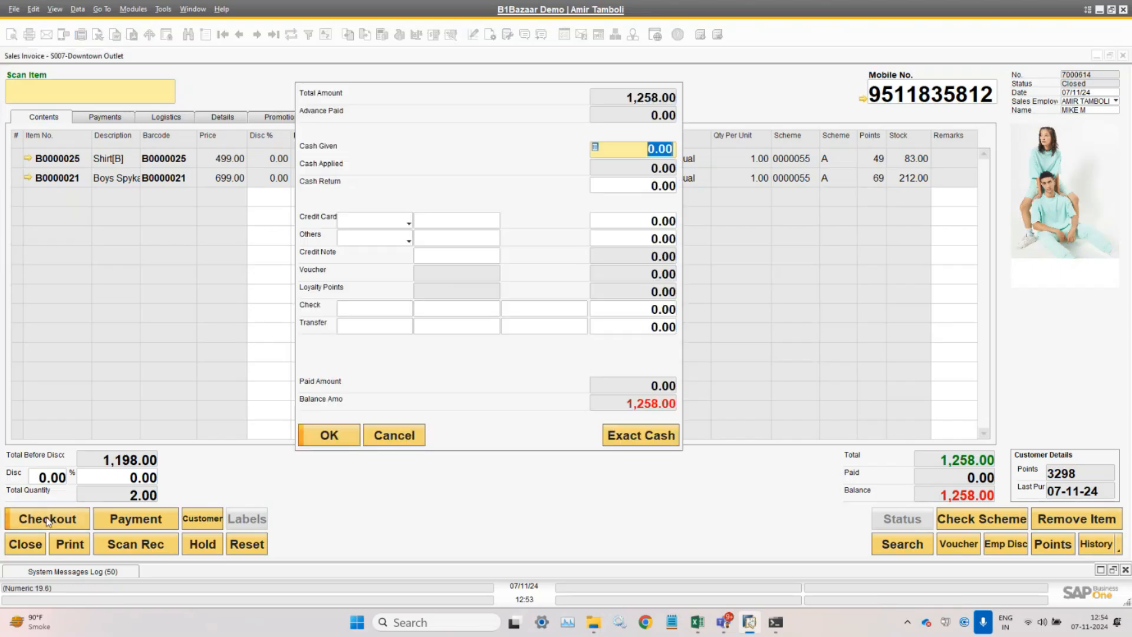
- Enter 200 as the cash given
{"action": "left_click", "coordinate": [378, 225]}
{"action": "left_click", "coordinate": [660, 152]}
{"action": "left_click", "coordinate": [645, 149]}
{"action": "type", "text": "200"}
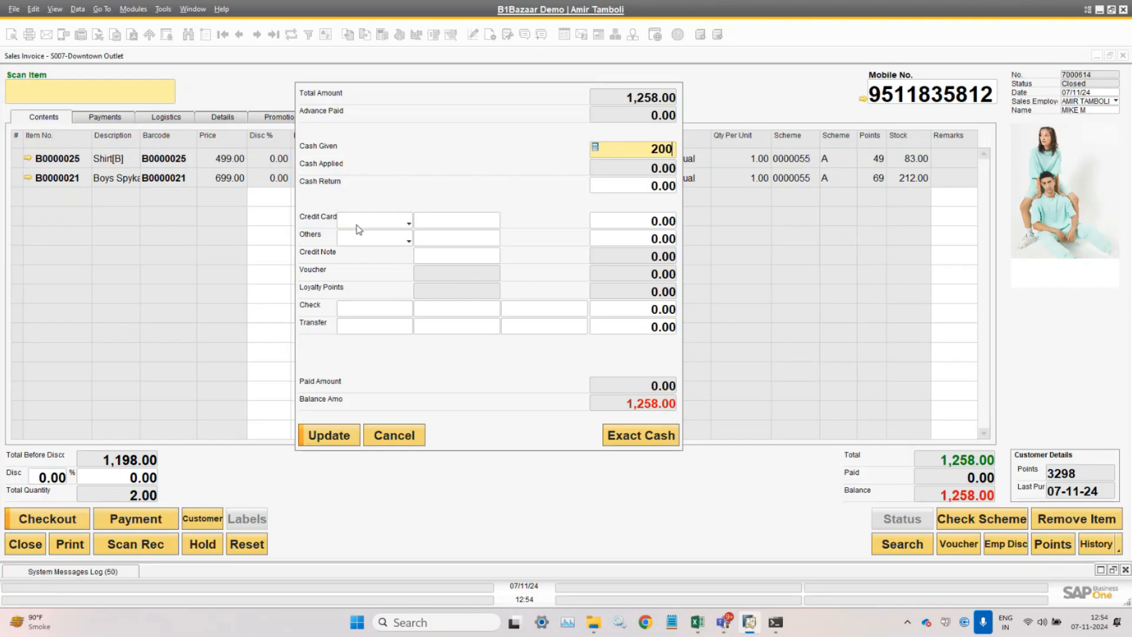
{"action": "left_click", "coordinate": [357, 224]}
- Pay 1,000 by credit card on Machine 1 with reference 3424
{"action": "left_click", "coordinate": [385, 222]}
{"action": "left_click", "coordinate": [386, 224]}
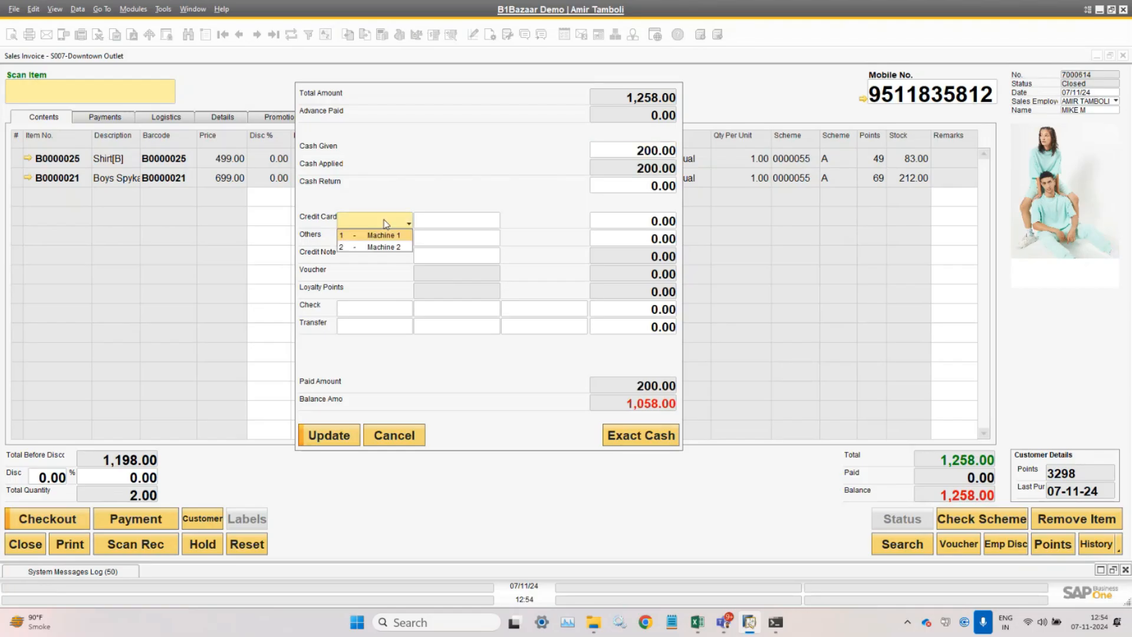
{"action": "left_click", "coordinate": [386, 237]}
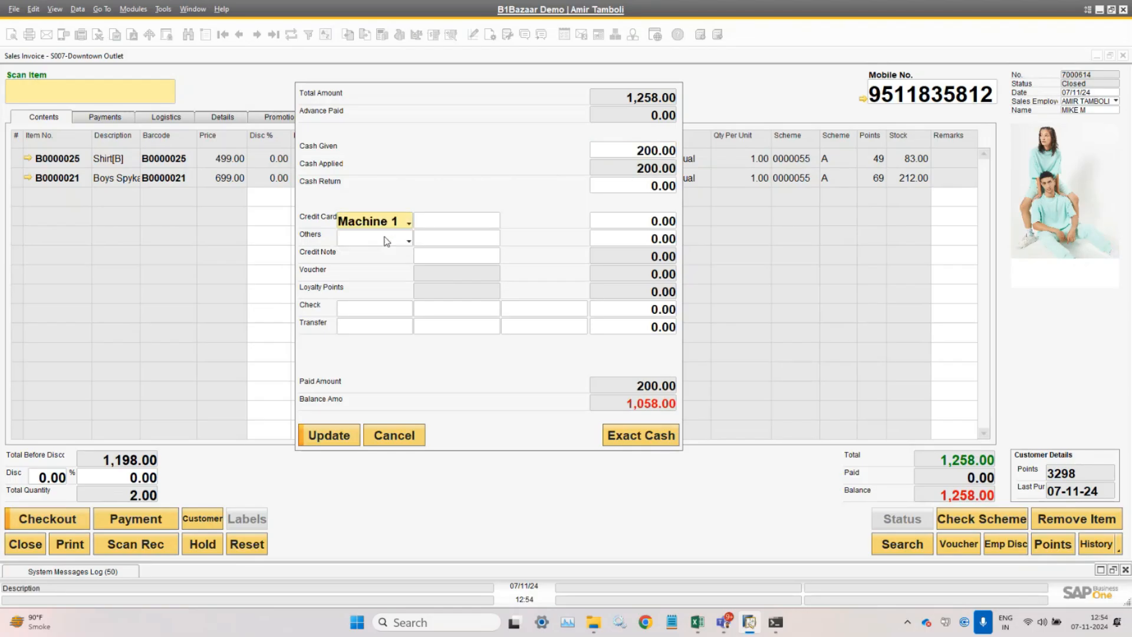
{"action": "left_click", "coordinate": [452, 227]}
{"action": "type", "text": "3424"}
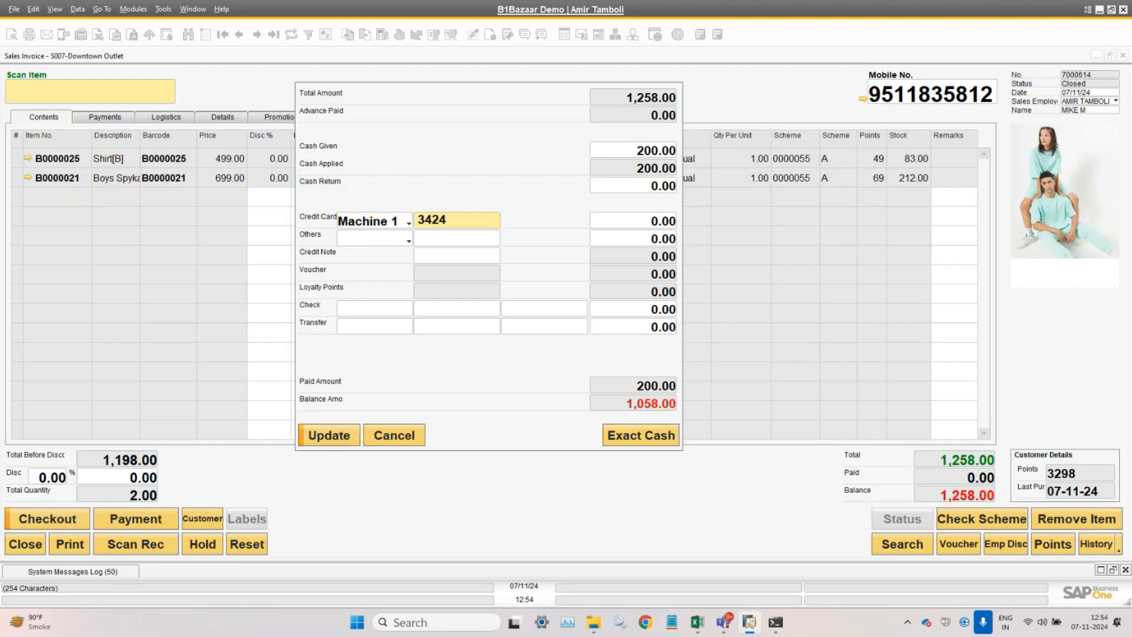
{"action": "key", "text": "Tab"}
{"action": "left_click", "coordinate": [624, 219]}
{"action": "left_click_drag", "start_coordinate": [623, 220], "coordinate": [695, 221]}
{"action": "type", "text": "1000"}
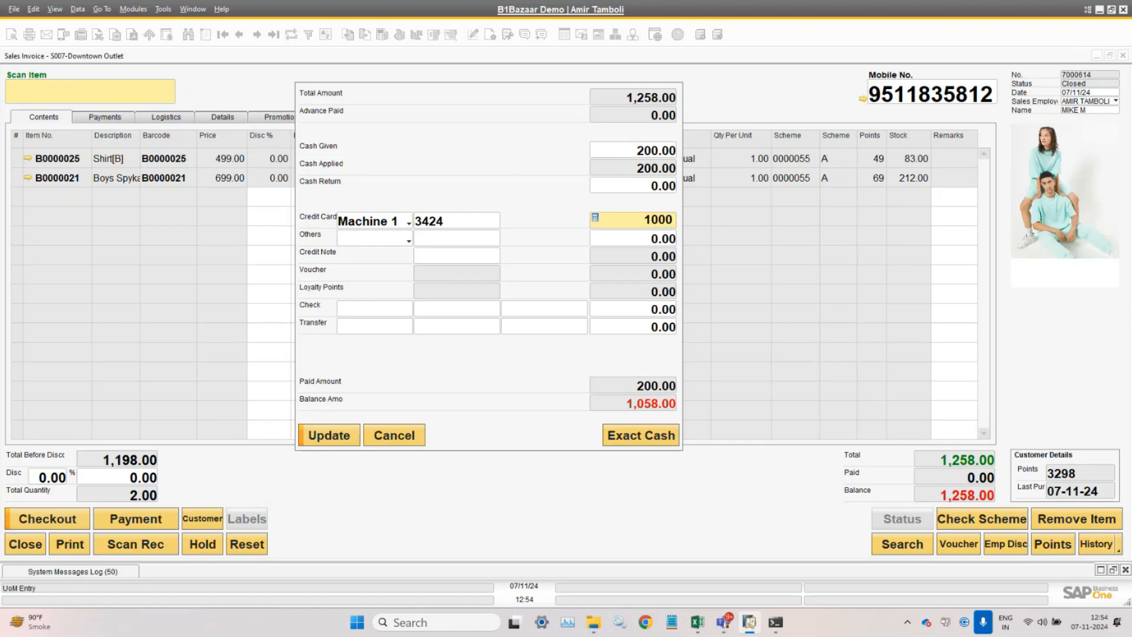
{"action": "key", "text": "Tab"}
- Pay the remaining 58.00 via GOOGLE PAY with reference 3521 and apply the split payment
{"action": "left_click", "coordinate": [380, 240]}
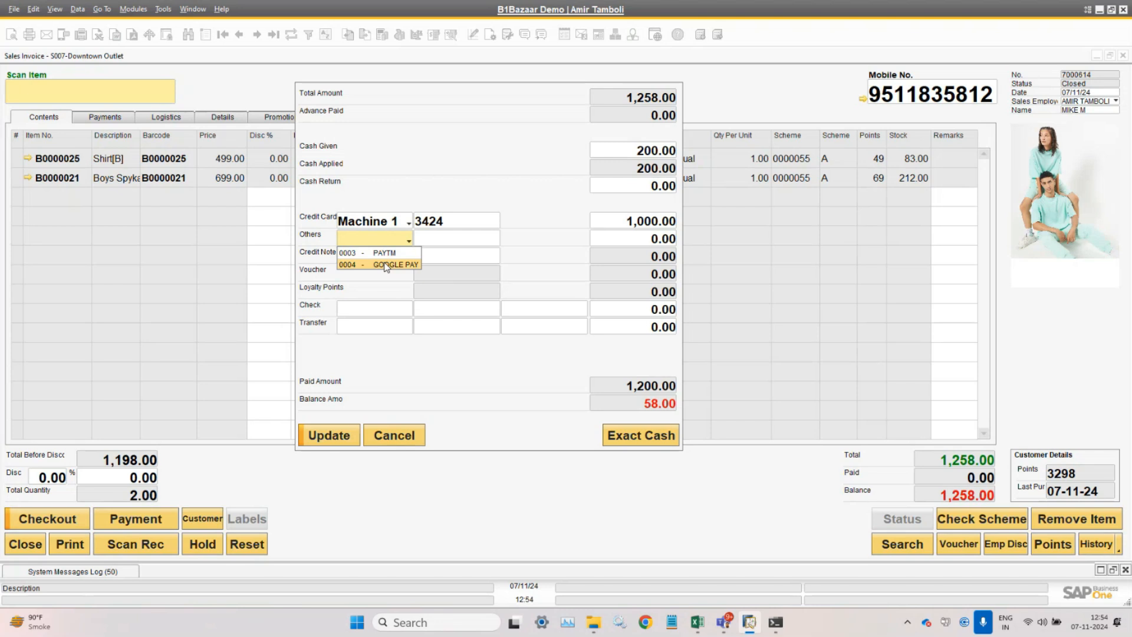
{"action": "left_click", "coordinate": [386, 265]}
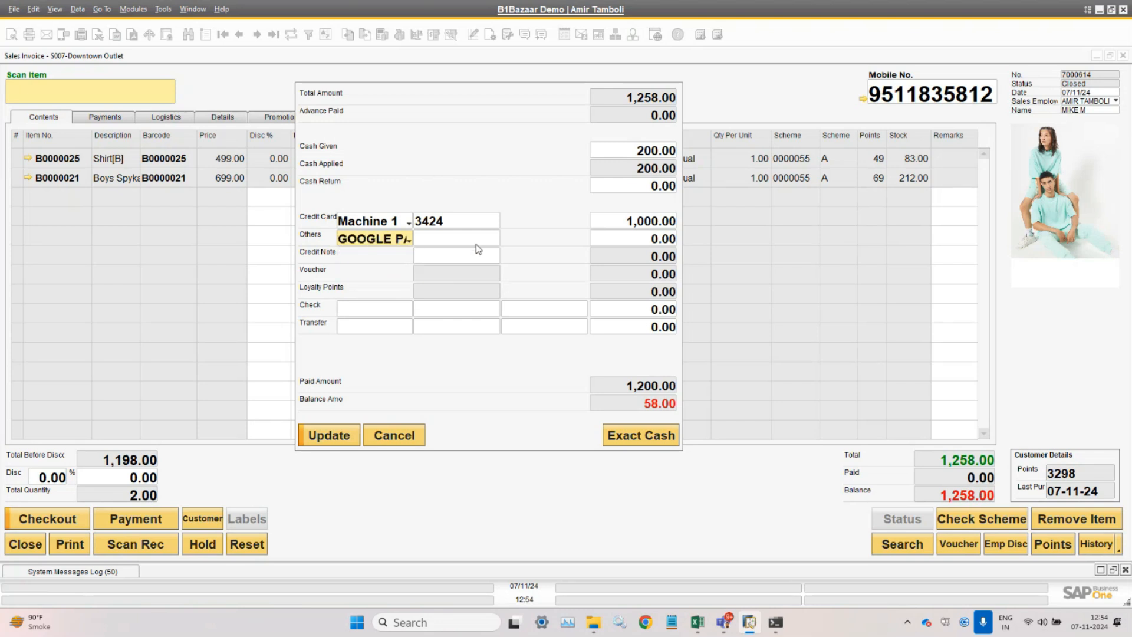
{"action": "key", "text": "Tab"}
{"action": "type", "text": "3521"}
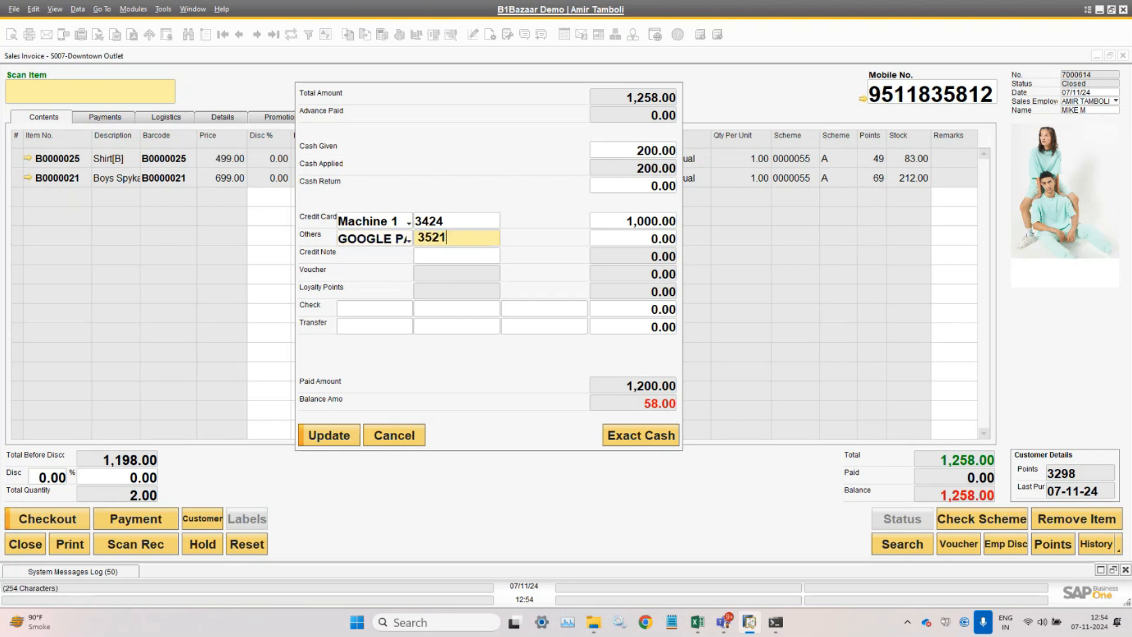
{"action": "key", "text": "Tab"}
{"action": "type", "text": "58.00"}
{"action": "key", "text": "Tab"}
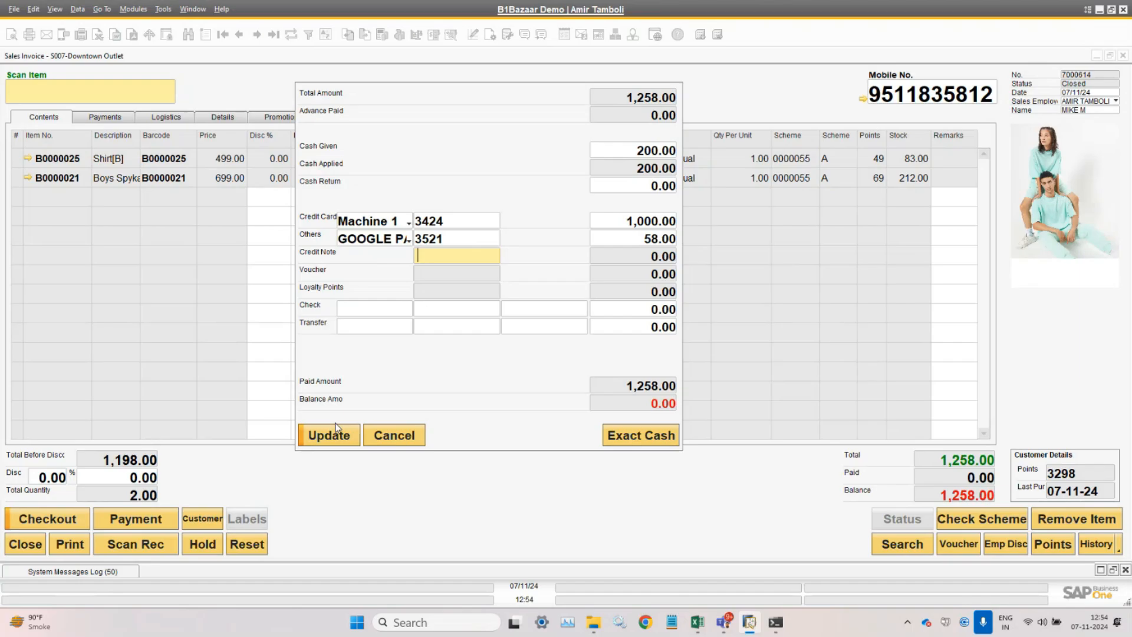
{"action": "left_click", "coordinate": [337, 440]}
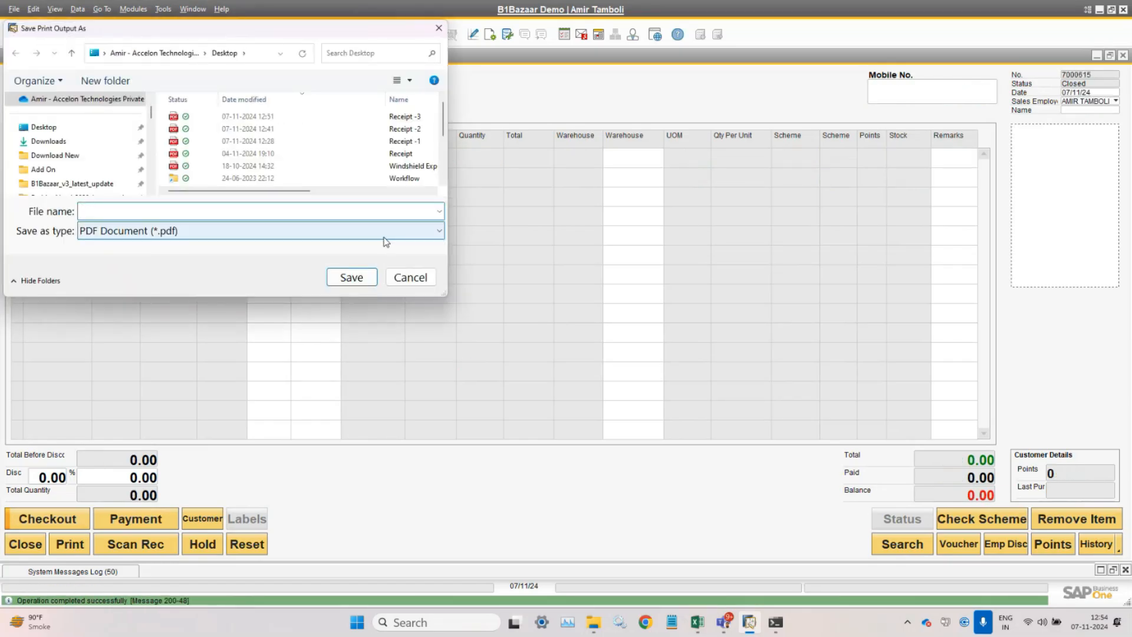
- Save the receipt as Receipt -3.pdf
{"action": "type", "text": "rE"}
{"action": "key", "text": "Down"}
{"action": "key", "text": "Down"}
{"action": "key", "text": "Down"}
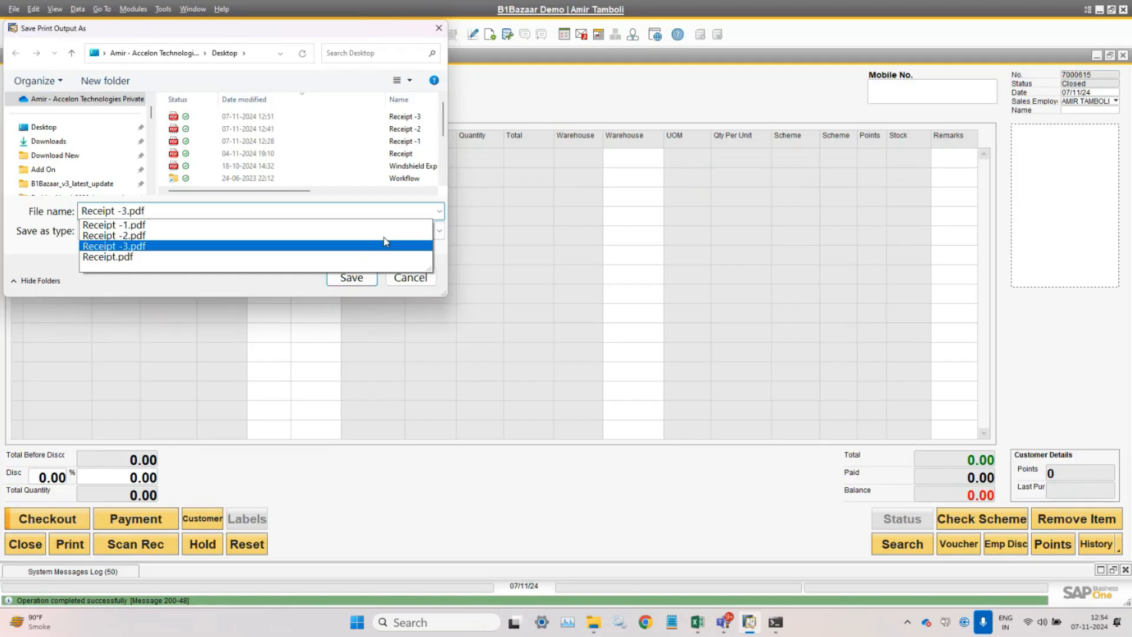
{"action": "left_click", "coordinate": [384, 245]}
{"action": "key", "text": "Return"}
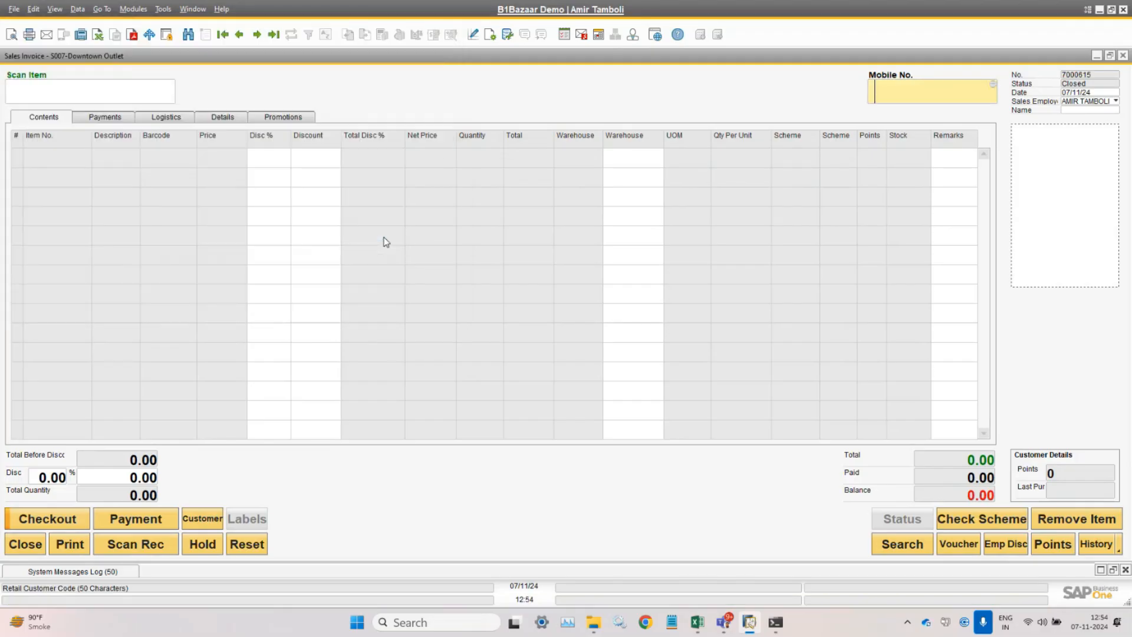
- Reopen invoice 7000614, view its Promotions and Details tabs, and open incoming payment 7000576
{"action": "left_click", "coordinate": [239, 35]}
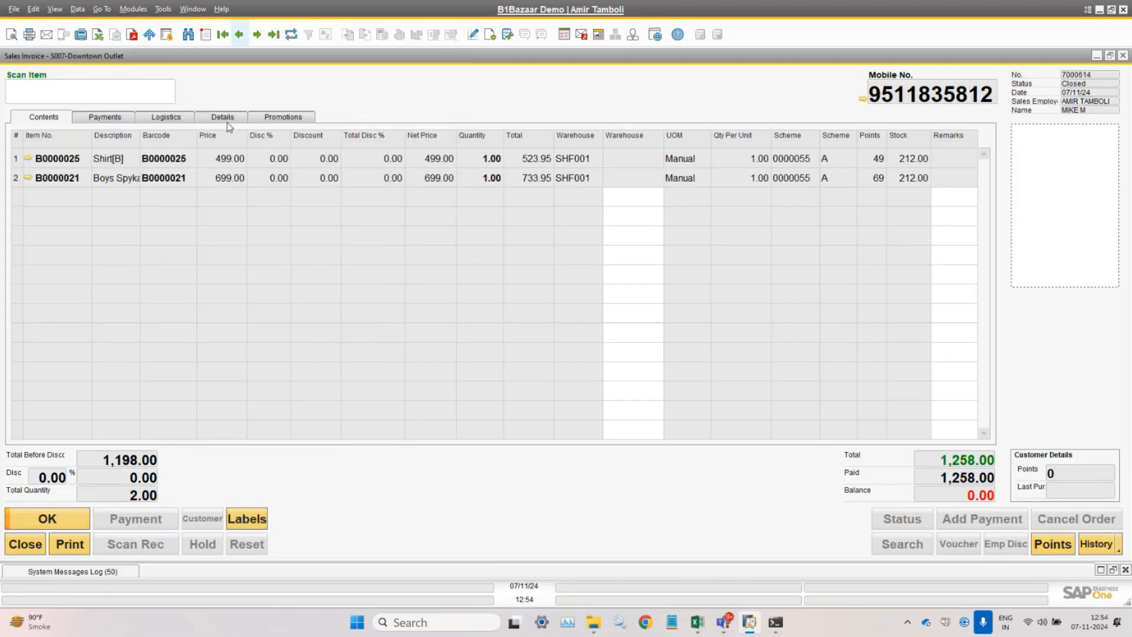
{"action": "left_click", "coordinate": [260, 115]}
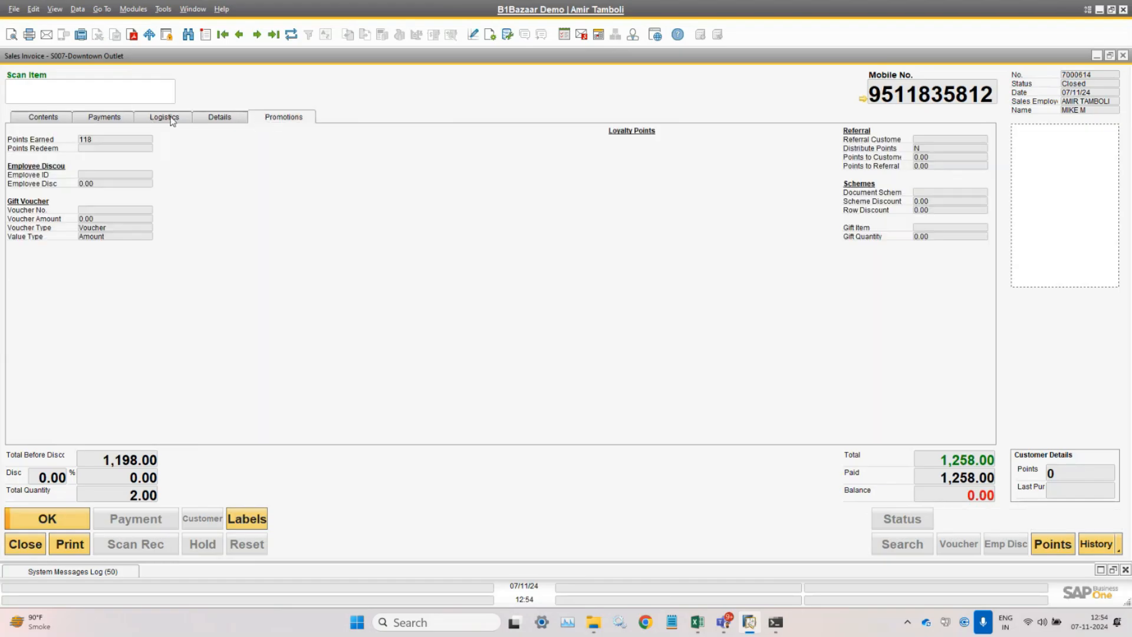
{"action": "left_click", "coordinate": [223, 117]}
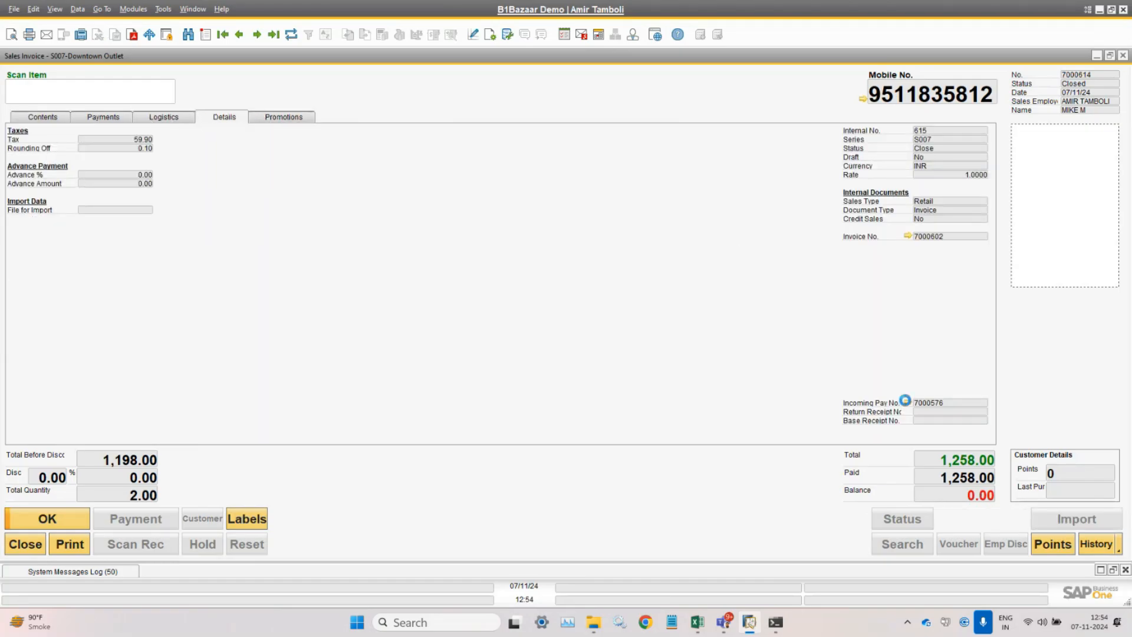
{"action": "left_click", "coordinate": [908, 402]}
- Review the payment's journal entry splitting 1,258.00, then close it and the incoming payment
{"action": "right_click", "coordinate": [566, 143]}
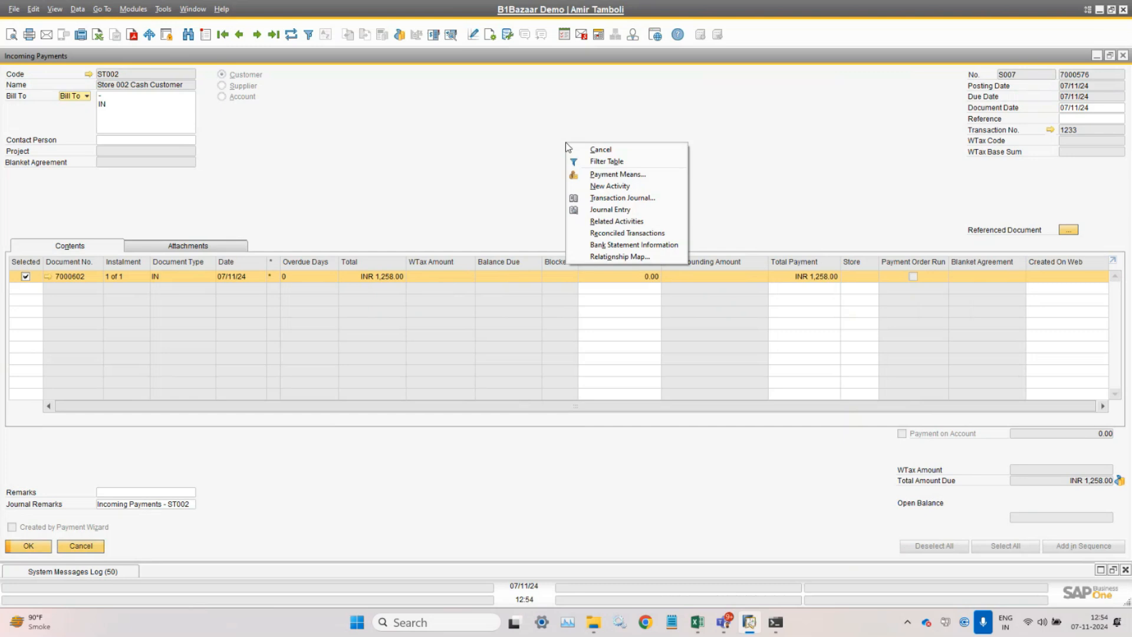
{"action": "key", "text": "Escape"}
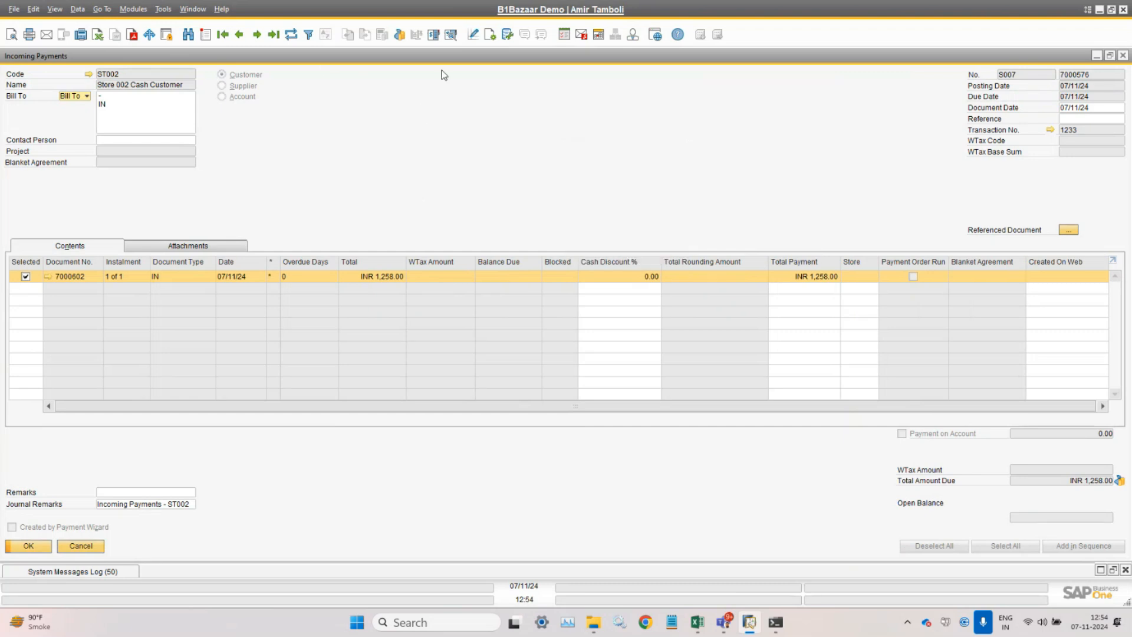
{"action": "left_click", "coordinate": [451, 35]}
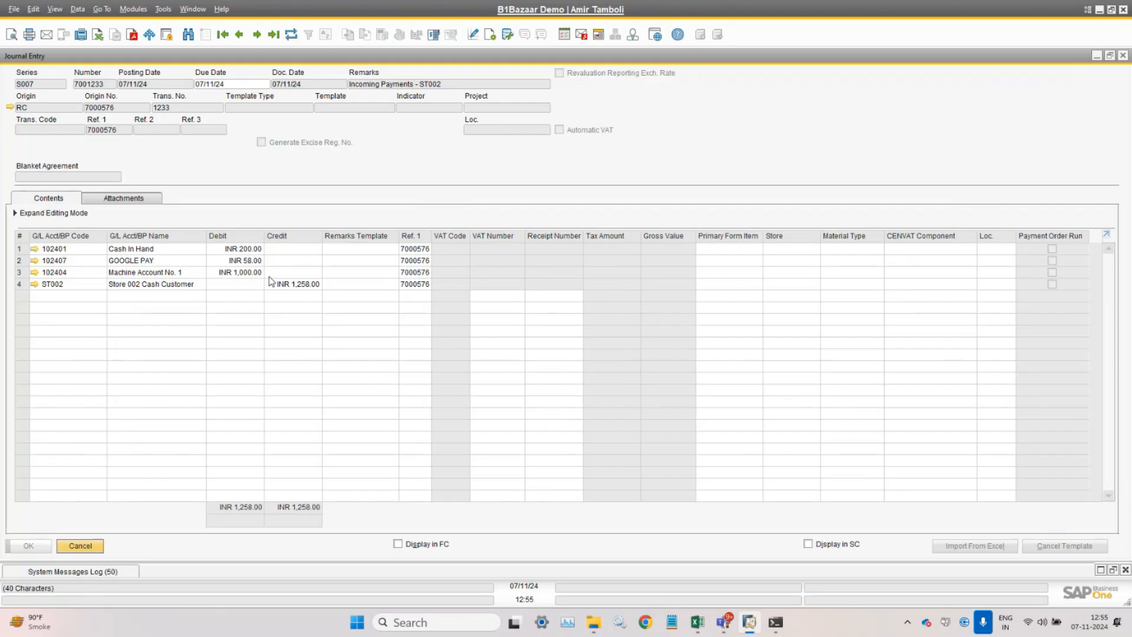
{"action": "key", "text": "Escape"}
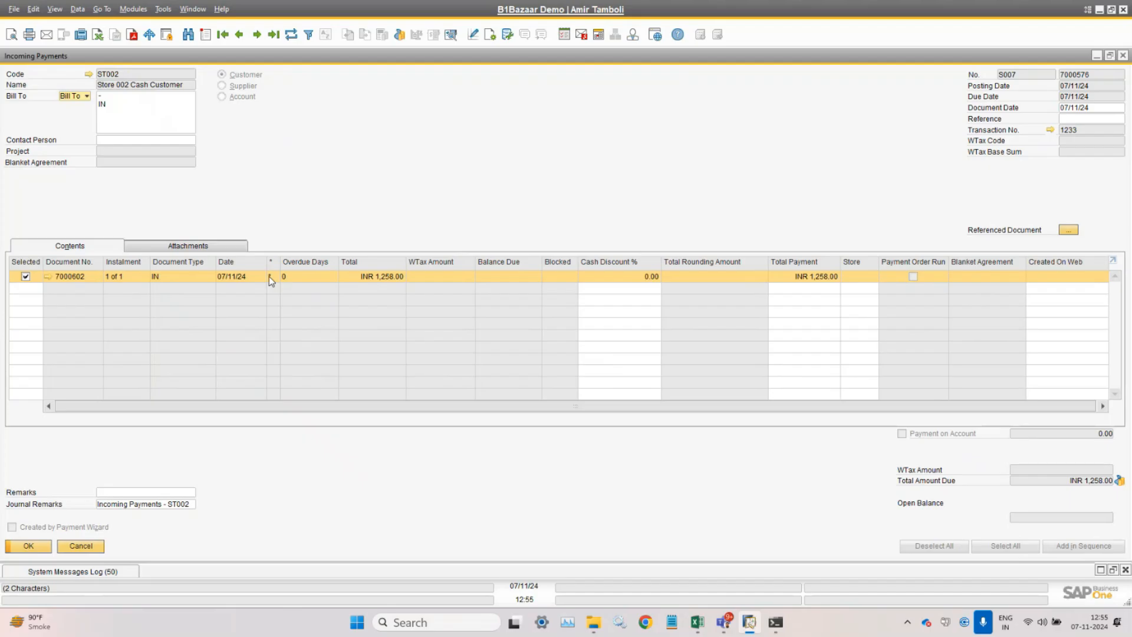
{"action": "key", "text": "Escape"}
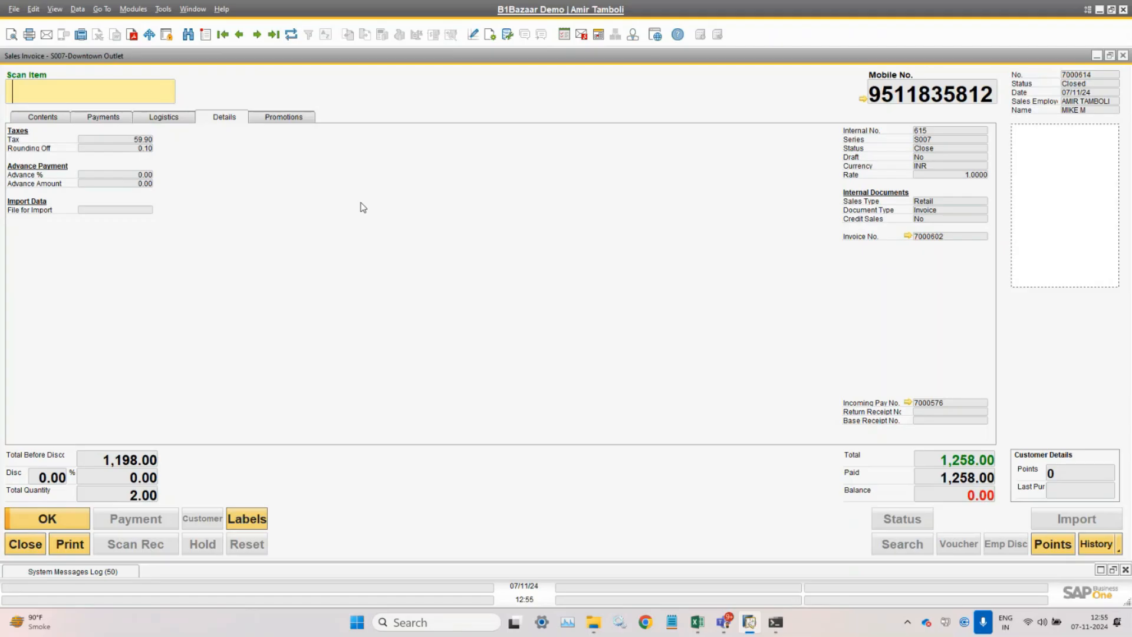
- Start new invoice 7000615 and load the returning customer from the pasted mobile number
{"action": "left_click", "coordinate": [46, 117]}
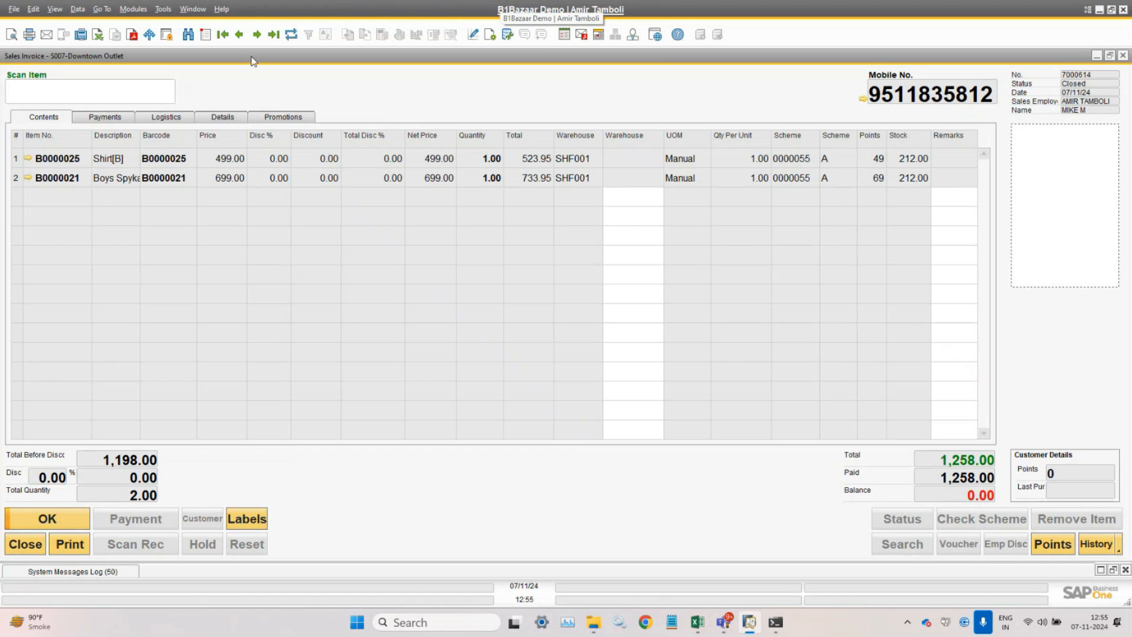
{"action": "left_click", "coordinate": [206, 34]}
{"action": "right_click", "coordinate": [947, 93]}
{"action": "left_click", "coordinate": [963, 100]}
{"action": "key", "text": "Tab"}
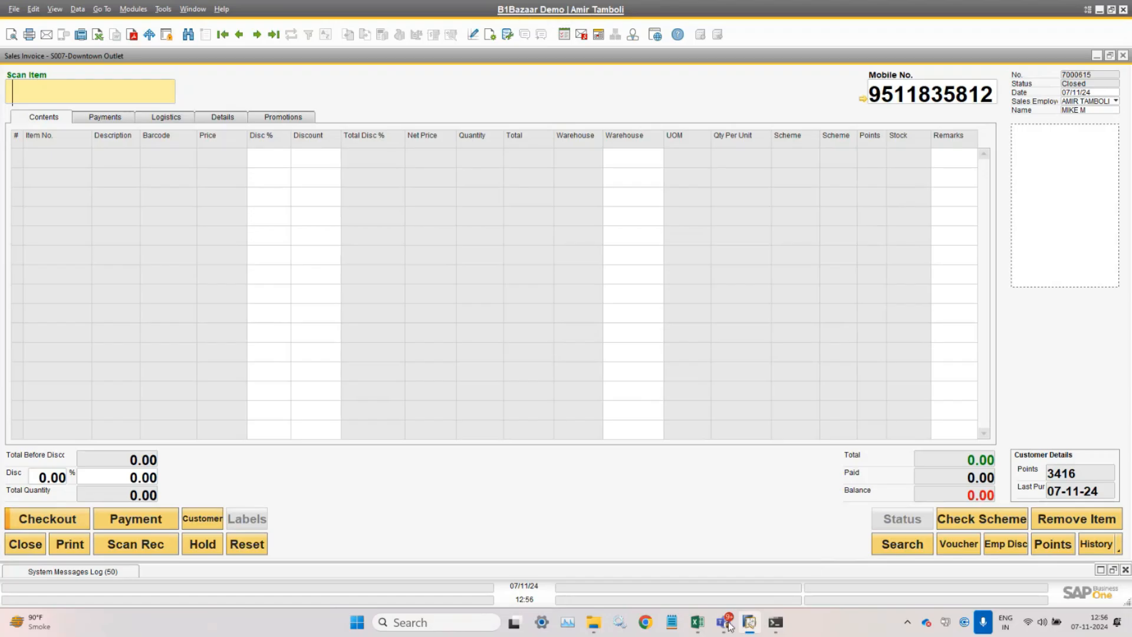
- Copy barcode B0000022 from the Webinar B1Bazaar workbook and add the Casual Shirt
{"action": "mouse_move", "coordinate": [697, 622]}
{"action": "left_click", "coordinate": [702, 544]}
{"action": "left_click", "coordinate": [73, 209]}
{"action": "key", "text": "alt+Tab"}
{"action": "type", "text": "B0000022"}
{"action": "key", "text": "Return"}
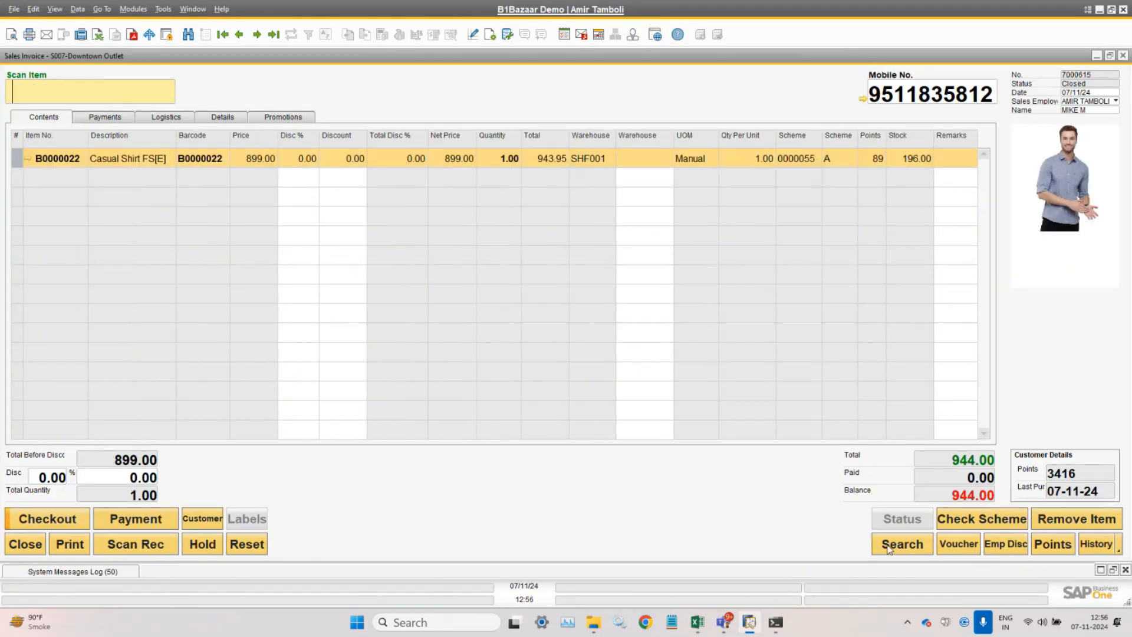
- Add Boys Spykar Denim Jeans from the Boys Apparels lookup and open payment for 1,678.00
{"action": "left_click", "coordinate": [890, 545]}
{"action": "left_click", "coordinate": [46, 300]}
{"action": "left_click", "coordinate": [128, 329]}
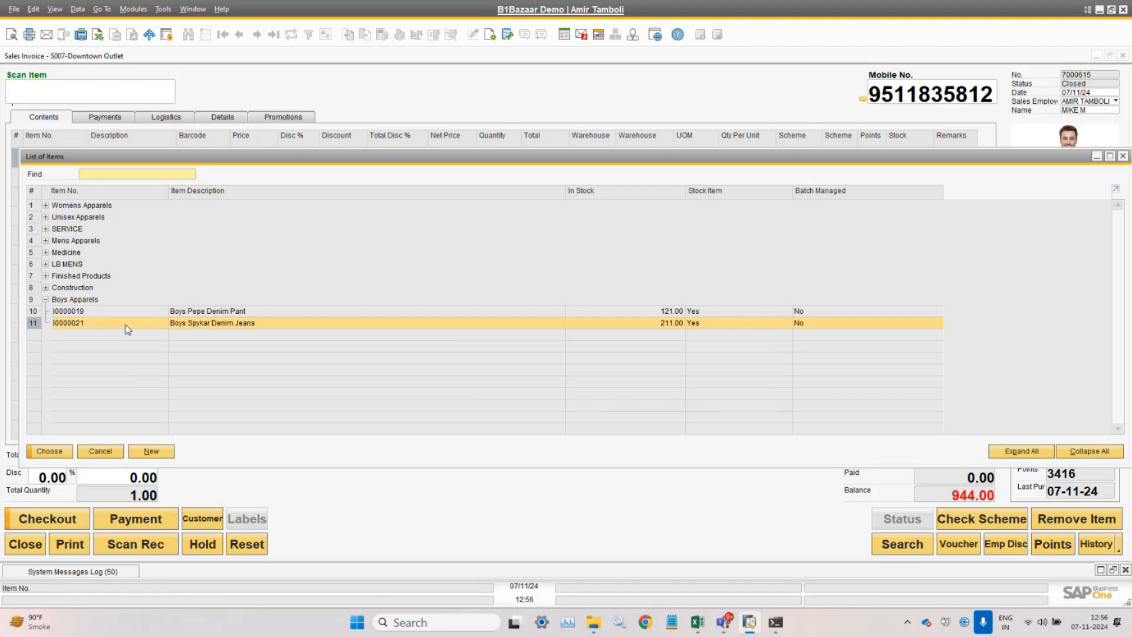
{"action": "double_click", "coordinate": [127, 325]}
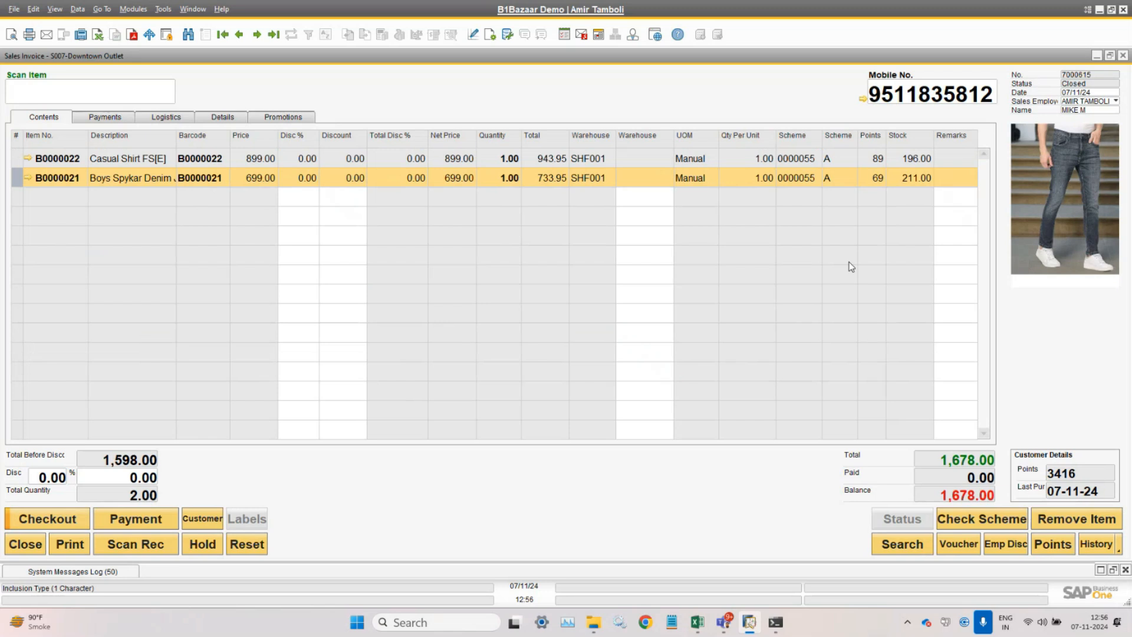
{"action": "left_click", "coordinate": [137, 517]}
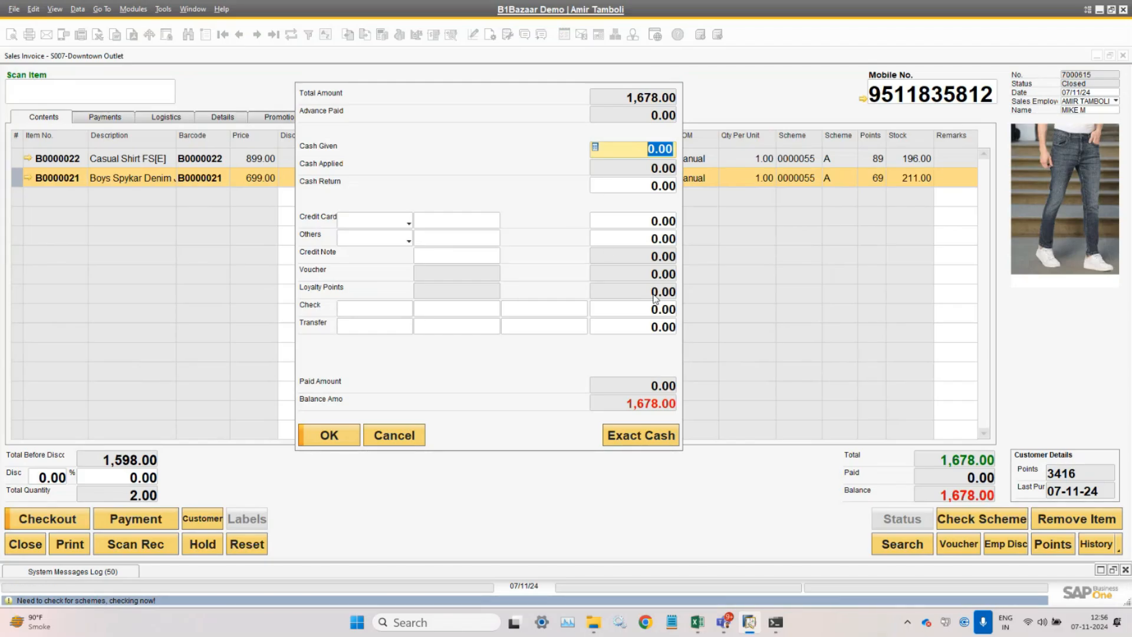
- Cancel the payment window and open Redeem Loyalty Points, showing 2577 points available
{"action": "left_click", "coordinate": [394, 436]}
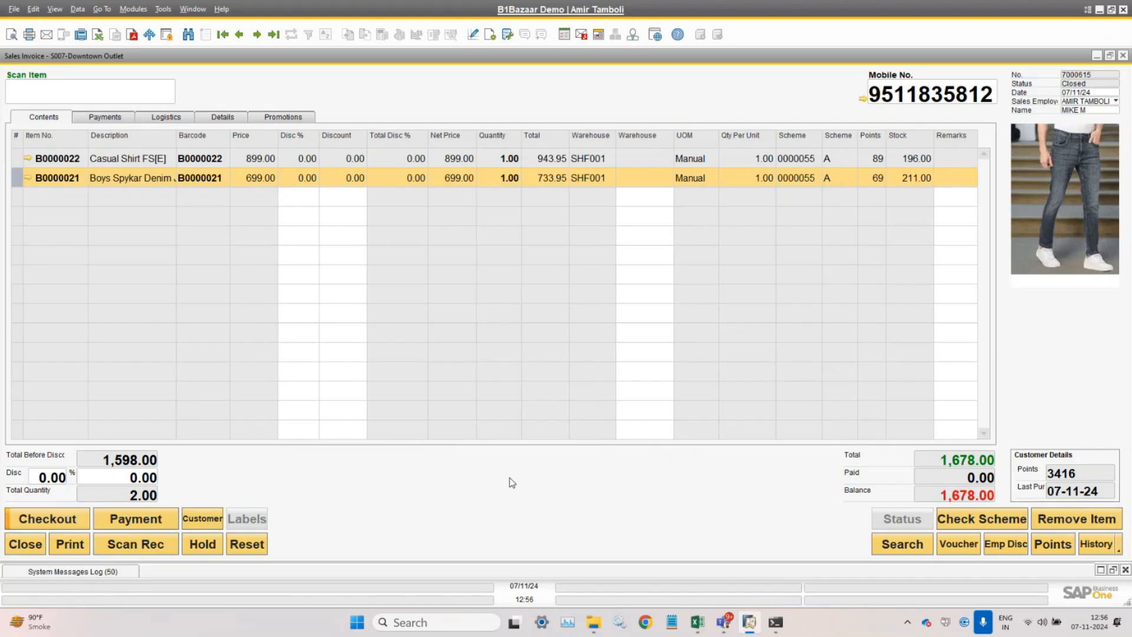
{"action": "left_click", "coordinate": [1044, 552]}
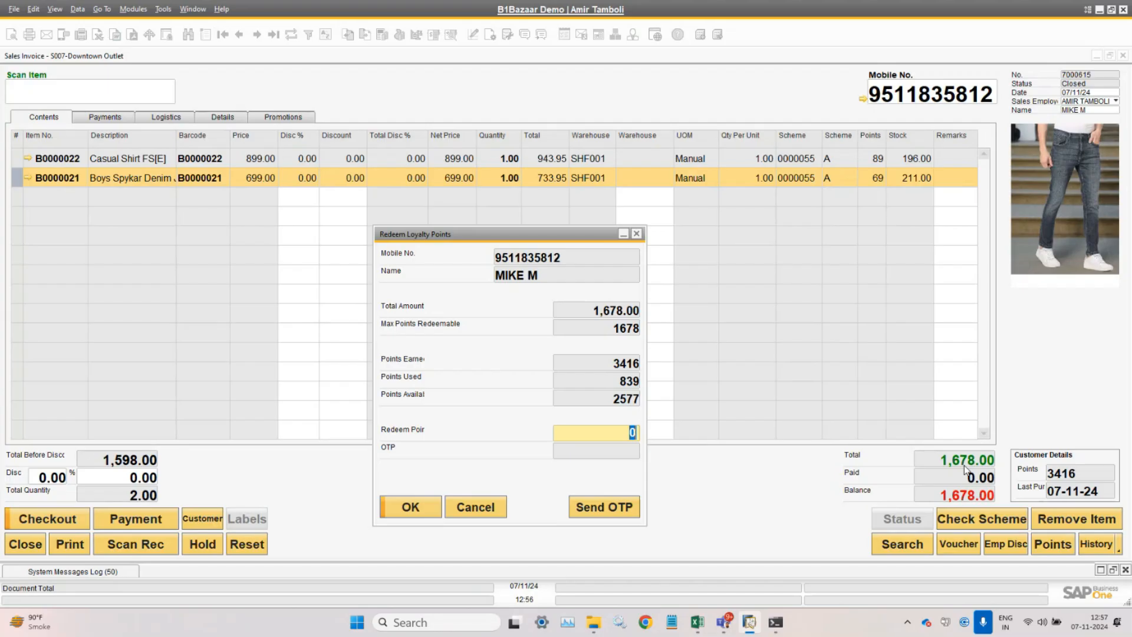
- Redeem 600 loyalty points using the customer's OTP, leaving a 1,078.00 balance
{"action": "left_click", "coordinate": [616, 438]}
{"action": "double_click", "coordinate": [632, 433]}
{"action": "type", "text": "50"}
{"action": "key", "text": "BackSpace"}
{"action": "key", "text": "BackSpace"}
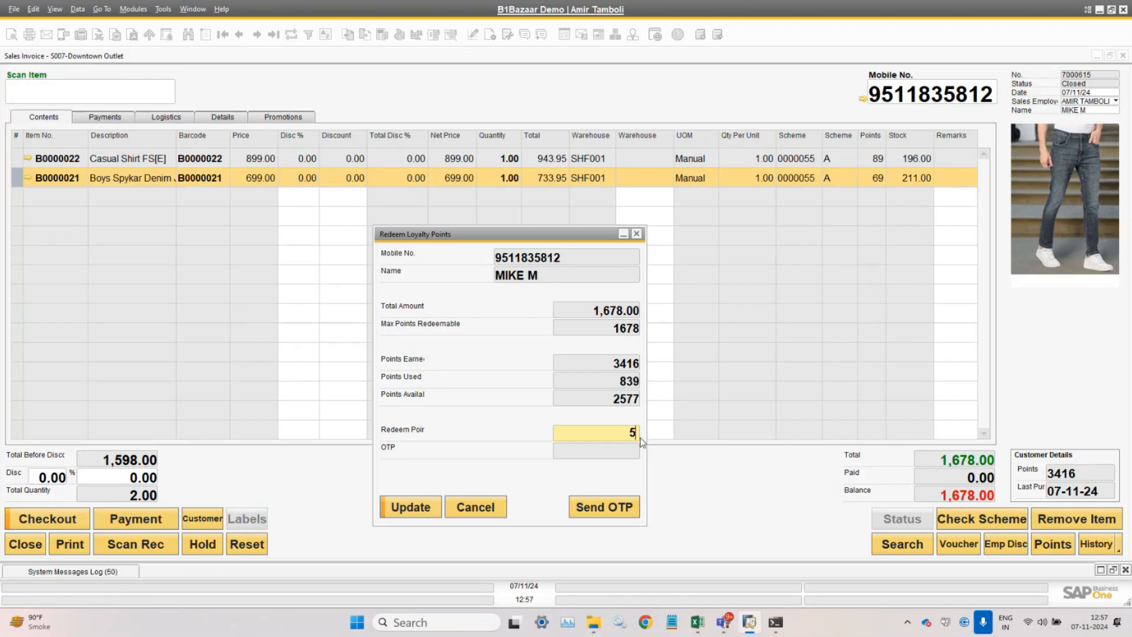
{"action": "type", "text": "600"}
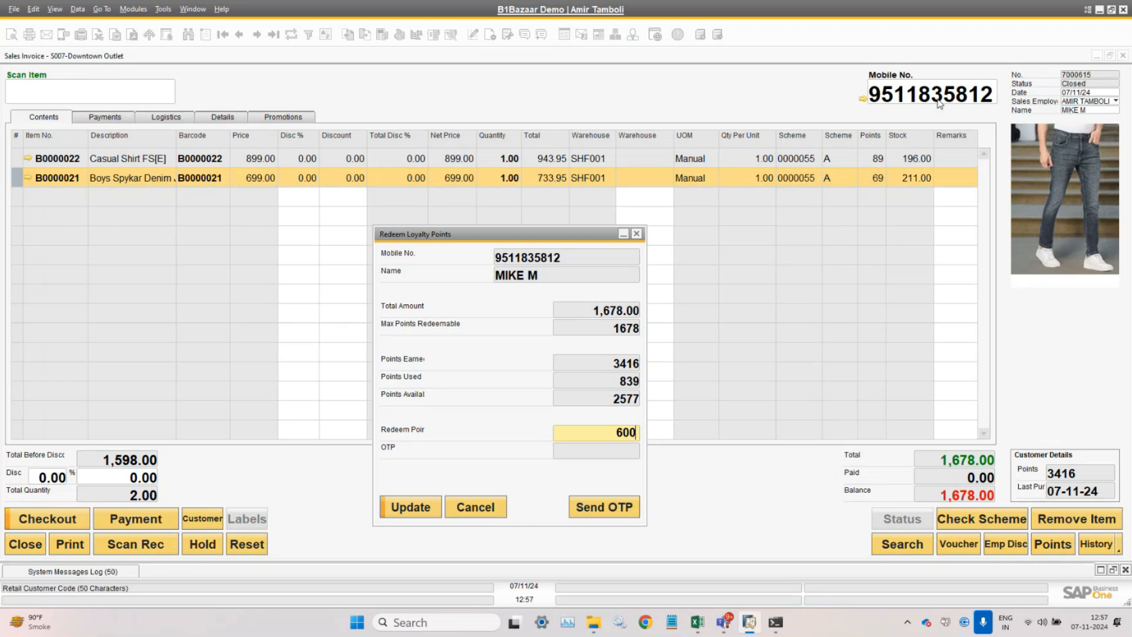
{"action": "left_click", "coordinate": [613, 510]}
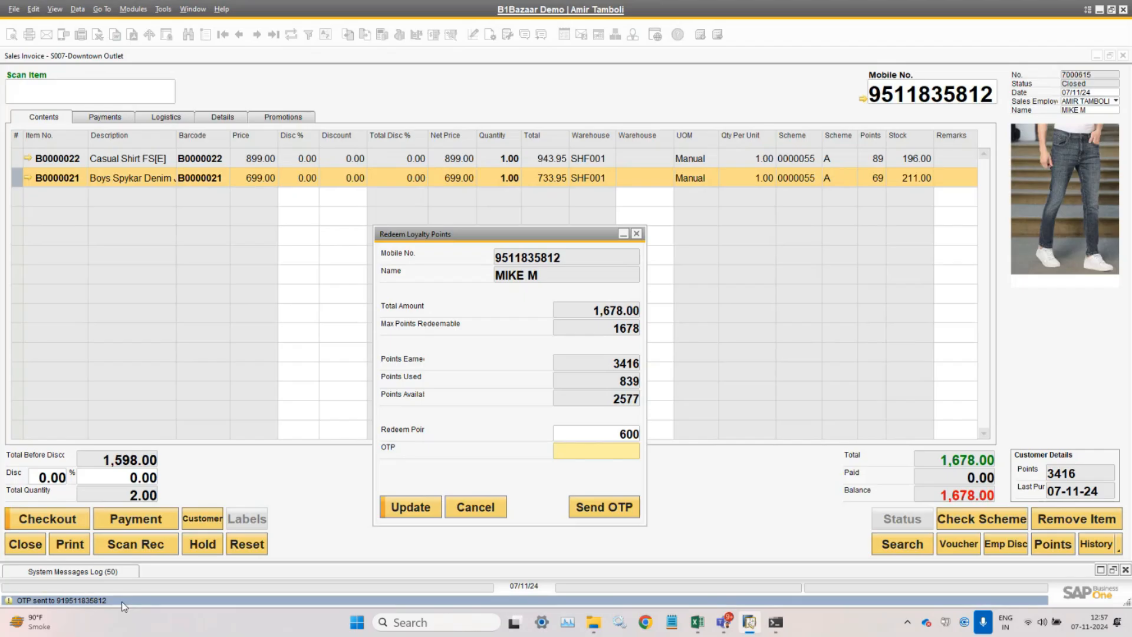
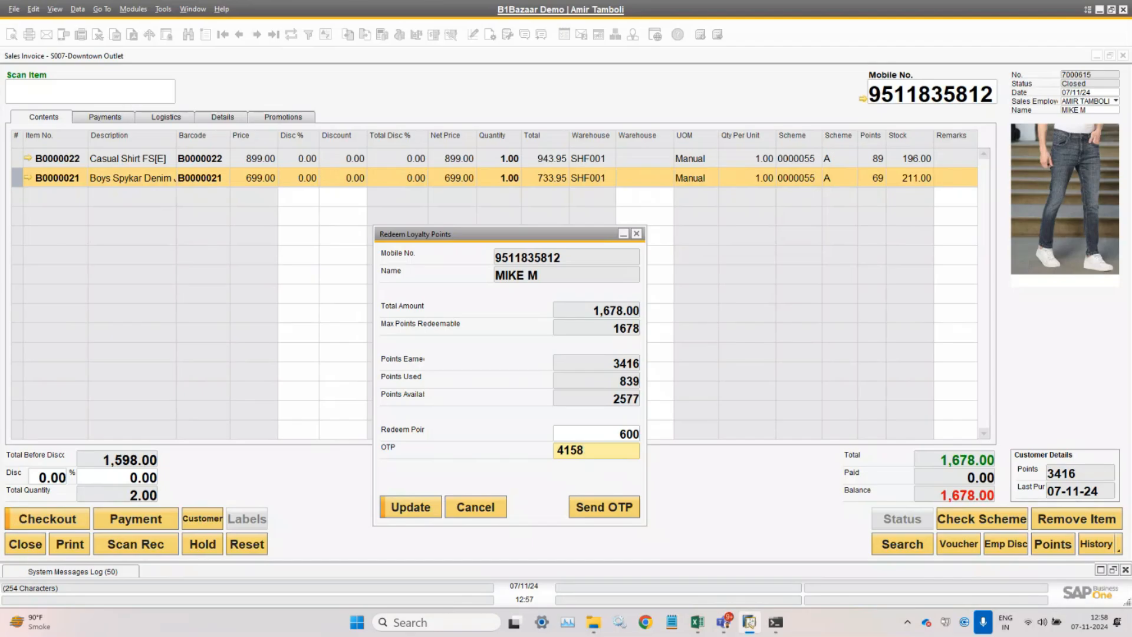
{"action": "left_click", "coordinate": [406, 508]}
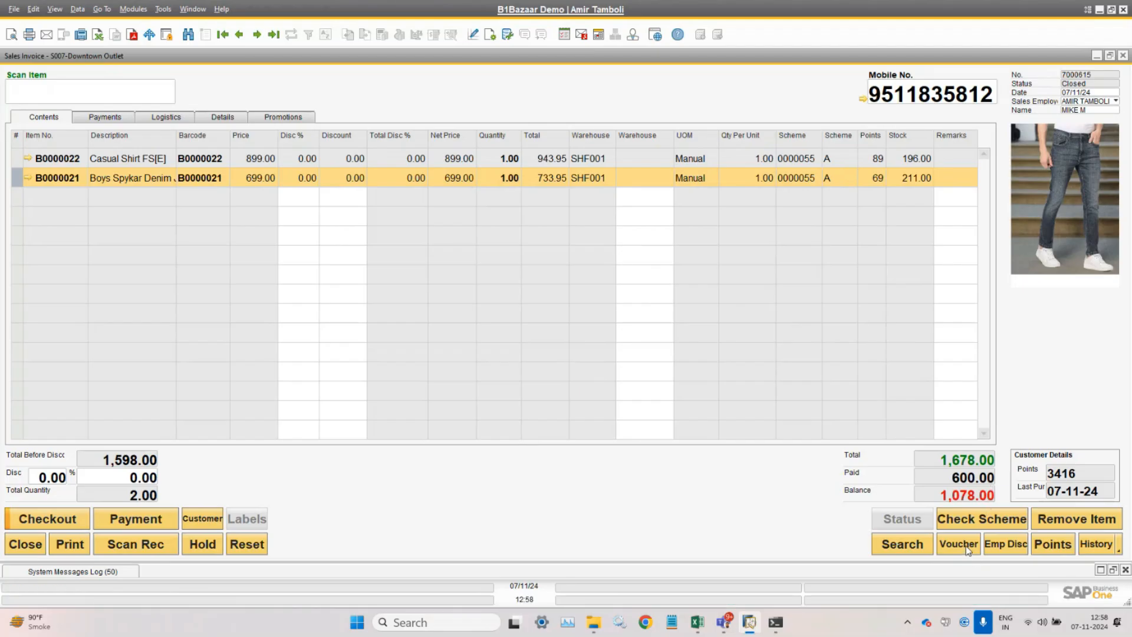
- Pay the remaining 1,078.00 with Exact Cash, bringing the invoice to Paid 1,678.00, Balance 0.00
{"action": "left_click", "coordinate": [134, 522]}
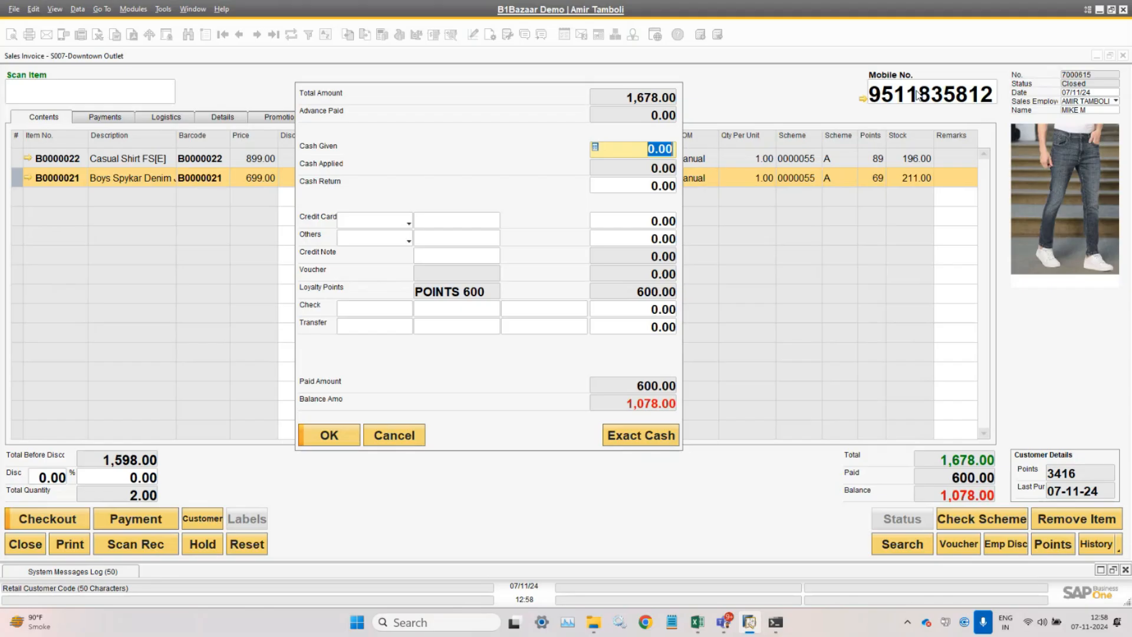
{"action": "left_click", "coordinate": [401, 436]}
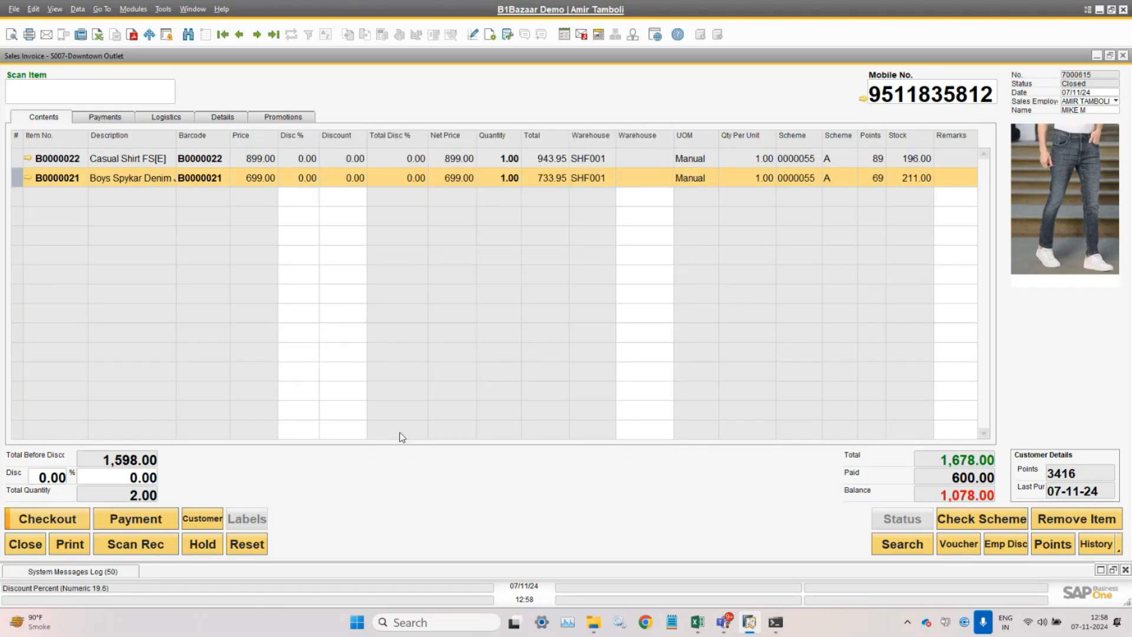
{"action": "left_click", "coordinate": [951, 545]}
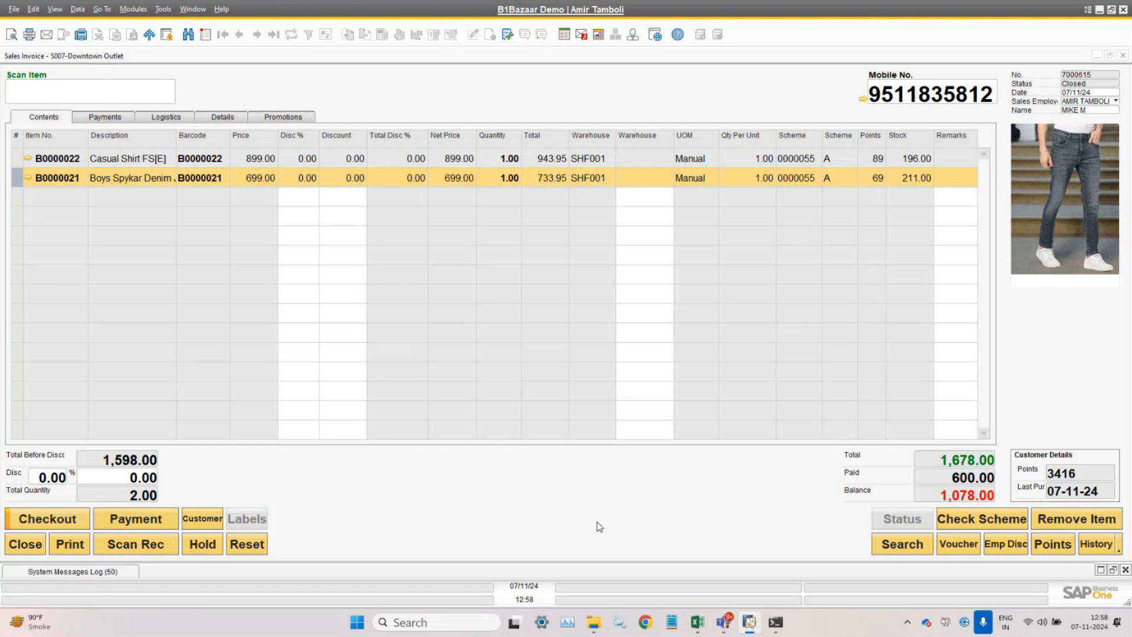
{"action": "left_click", "coordinate": [49, 527]}
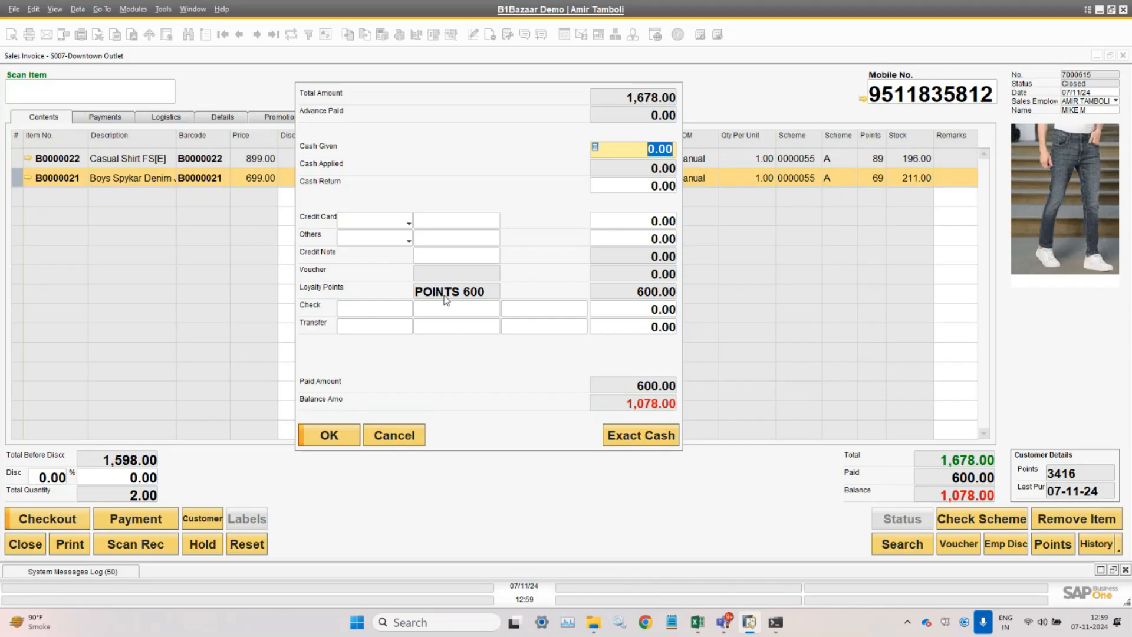
{"action": "left_click", "coordinate": [662, 441]}
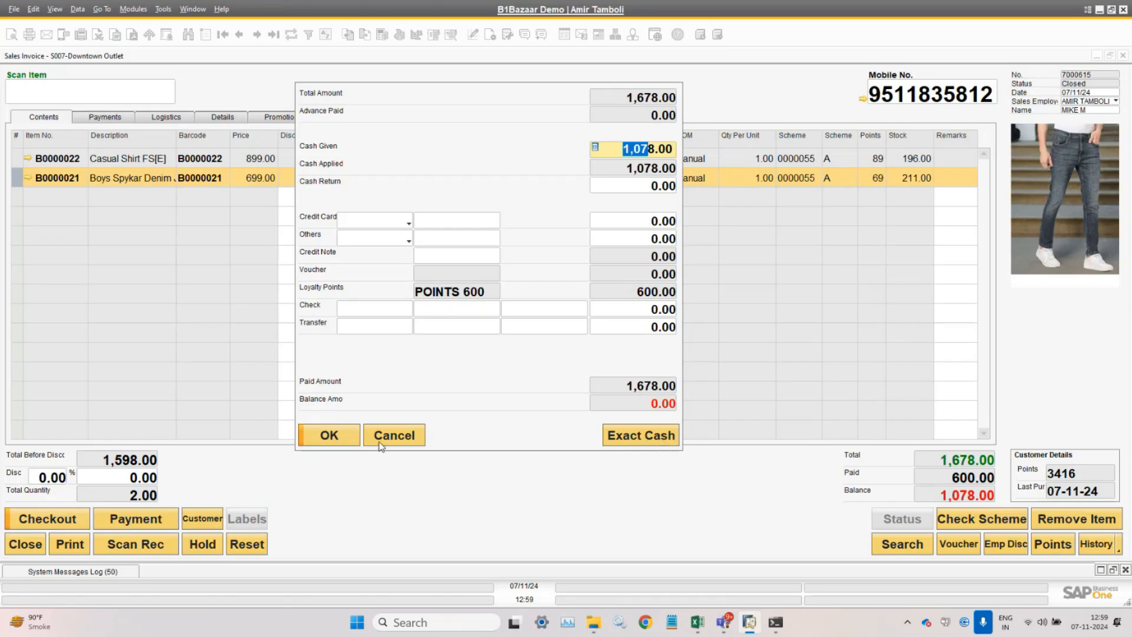
{"action": "left_click", "coordinate": [329, 437]}
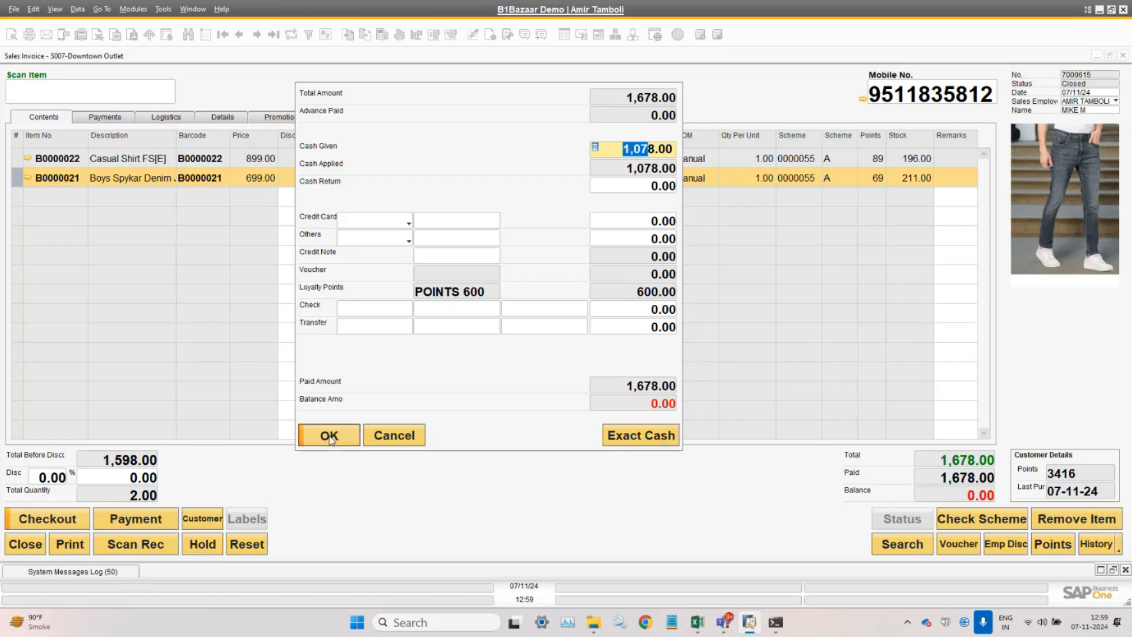
- Check out the paid invoice and save its receipt as Receipt -5.pdf
{"action": "left_click", "coordinate": [61, 522]}
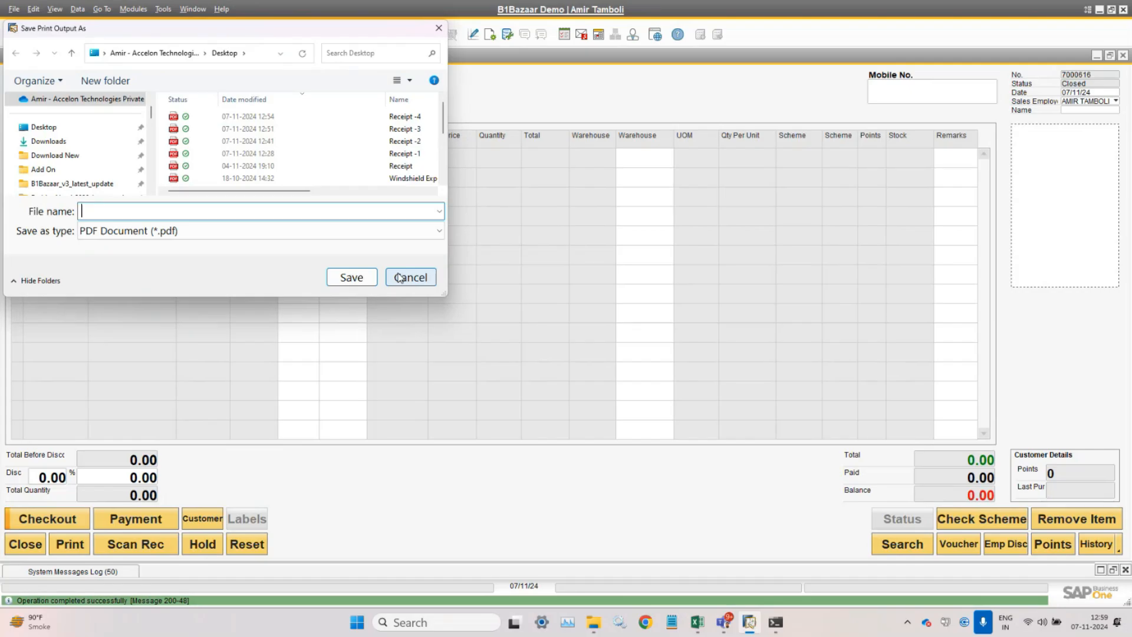
{"action": "type", "text": "R"}
{"action": "key", "text": "Down"}
{"action": "key", "text": "Down"}
{"action": "key", "text": "Down"}
{"action": "key", "text": "Down"}
{"action": "key", "text": "Left"}
{"action": "key", "text": "Left"}
{"action": "key", "text": "Left"}
{"action": "key", "text": "Left"}
{"action": "key", "text": "BackSpace"}
{"action": "type", "text": "5"}
{"action": "key", "text": "Return"}
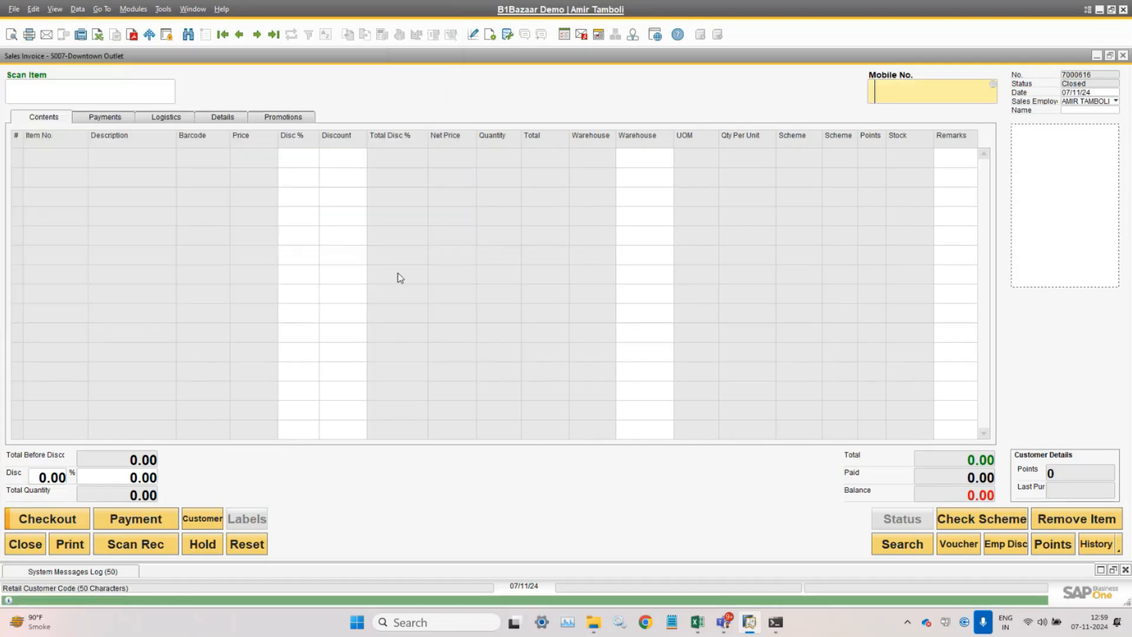
- Reopen invoice 7000615 and review its Payments with fitted columns: Loyalty Points 600, Cash 1,078.00
{"action": "left_click", "coordinate": [243, 35]}
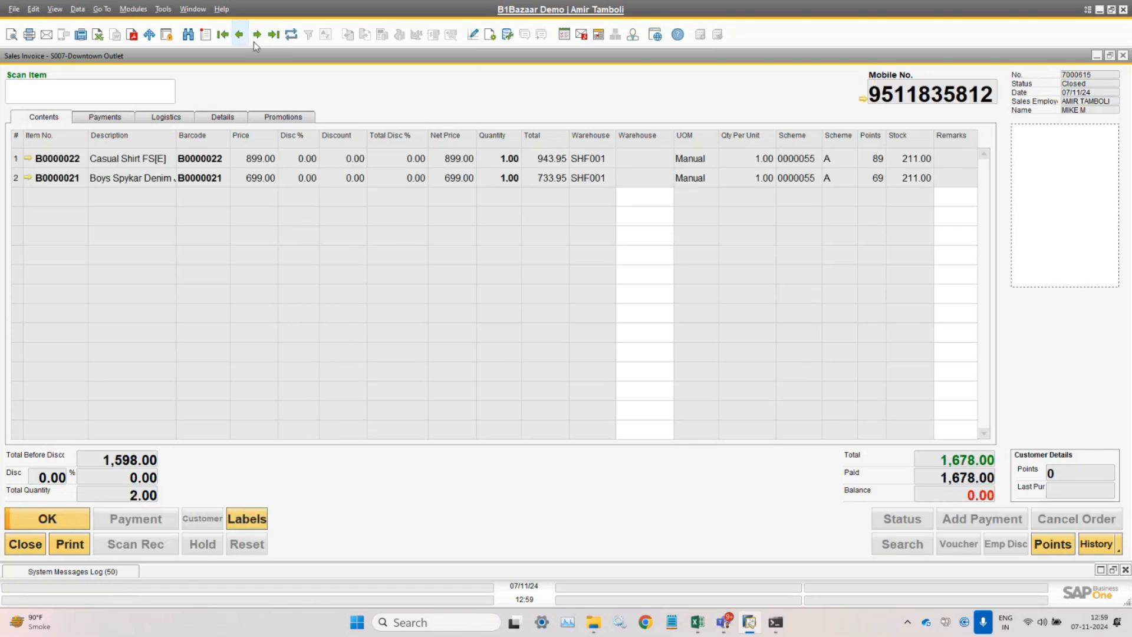
{"action": "left_click", "coordinate": [99, 118]}
{"action": "left_click", "coordinate": [55, 9]}
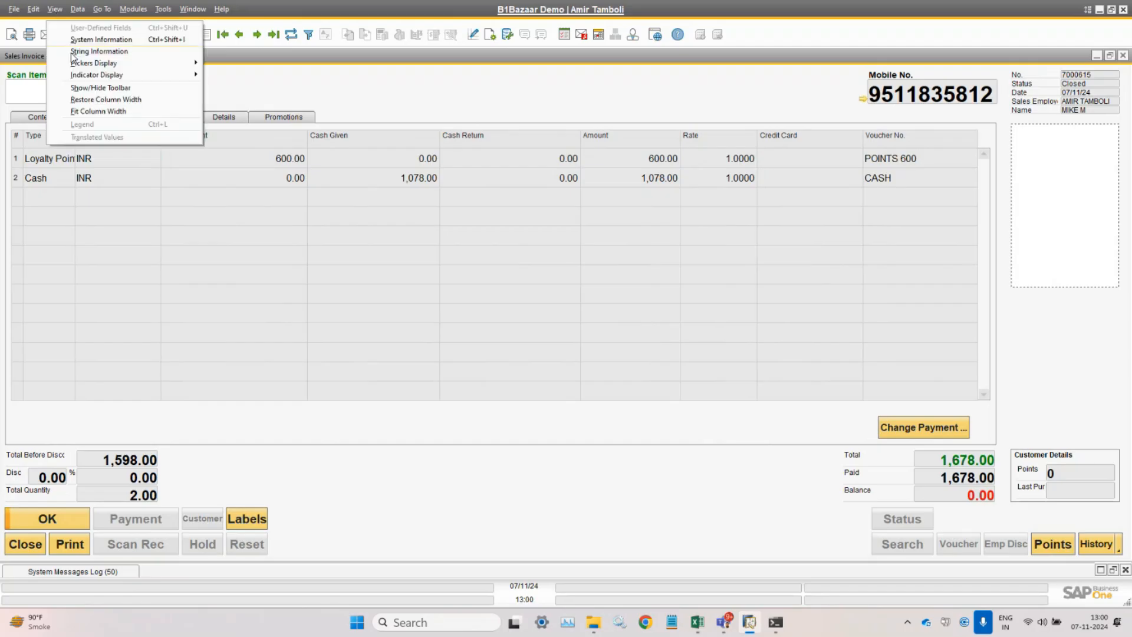
{"action": "left_click", "coordinate": [98, 110]}
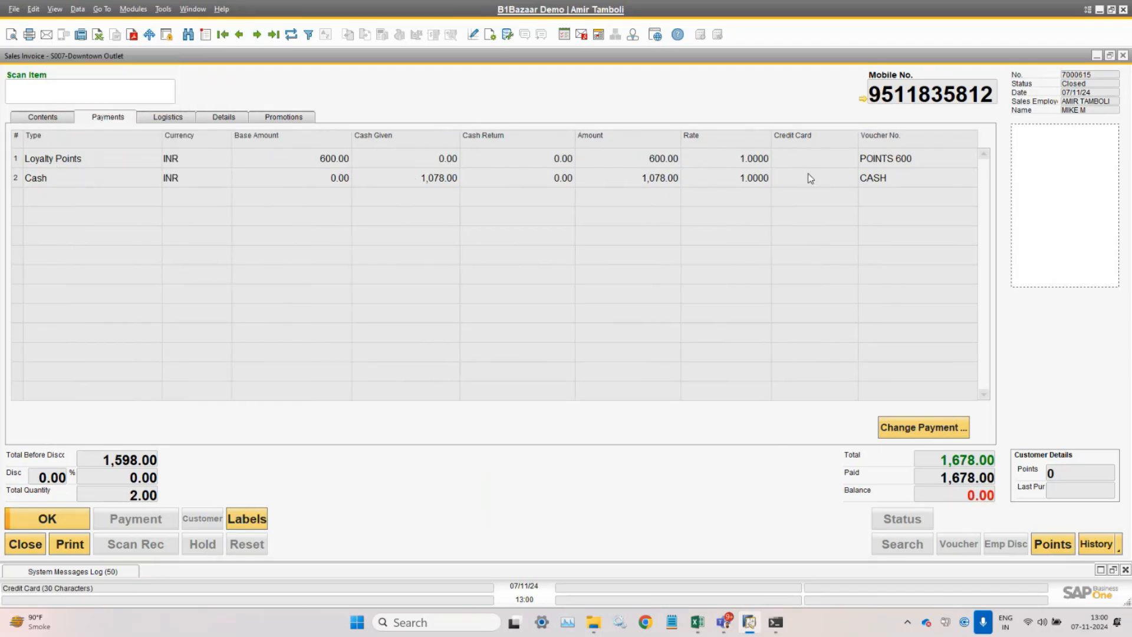
{"action": "left_click", "coordinate": [52, 120]}
{"action": "left_click", "coordinate": [105, 120]}
{"action": "left_click", "coordinate": [47, 117]}
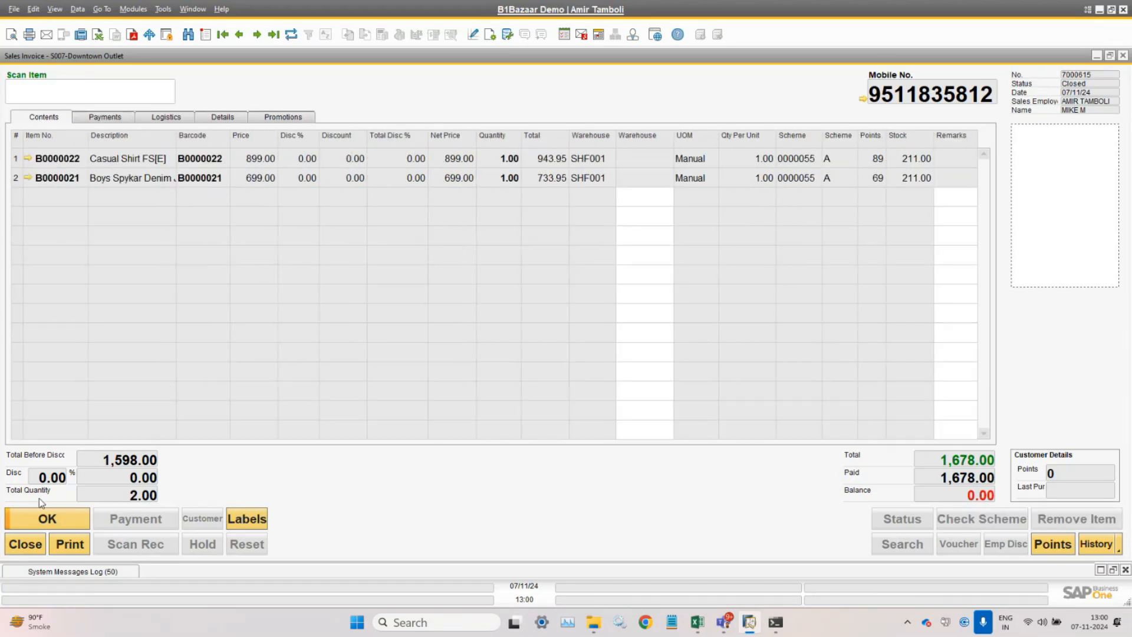
{"action": "left_click", "coordinate": [108, 121]}
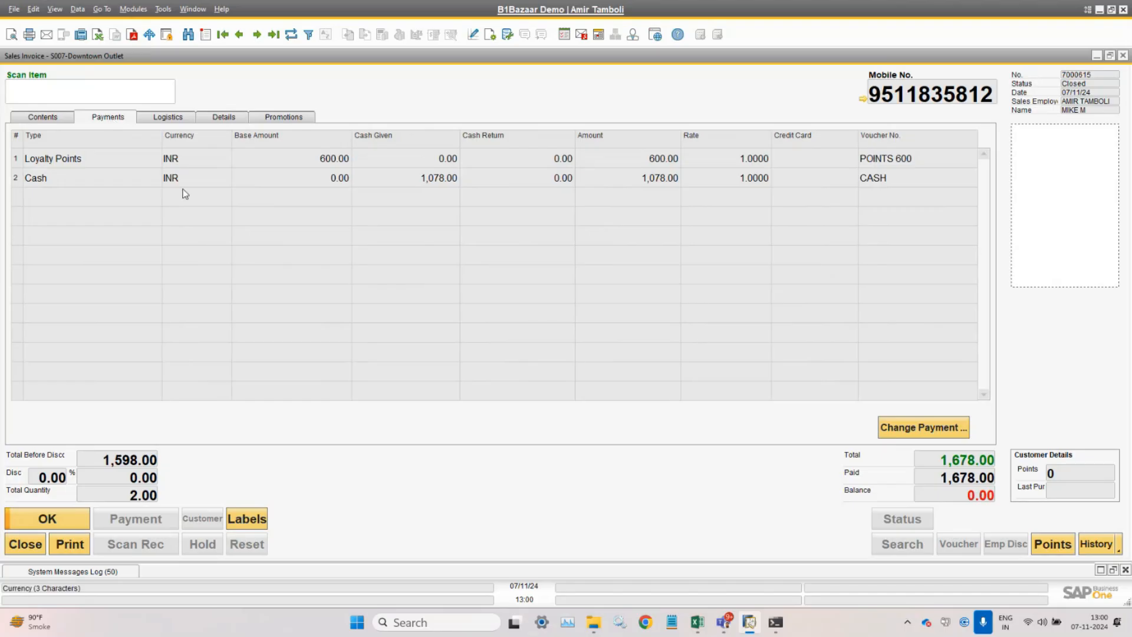